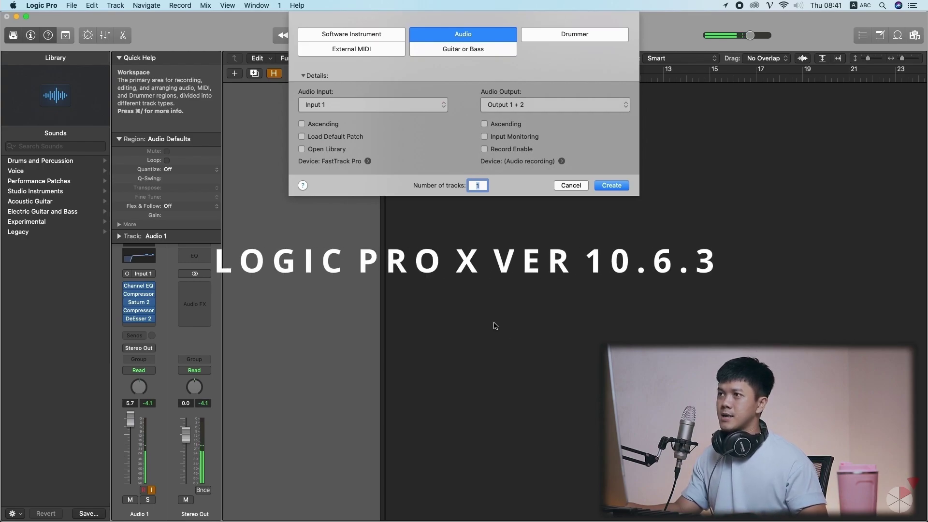
Step: Open the audio device preferences and choose 512 samples as the I/O buffer size
{"action": "left_click", "coordinate": [38, 6]}
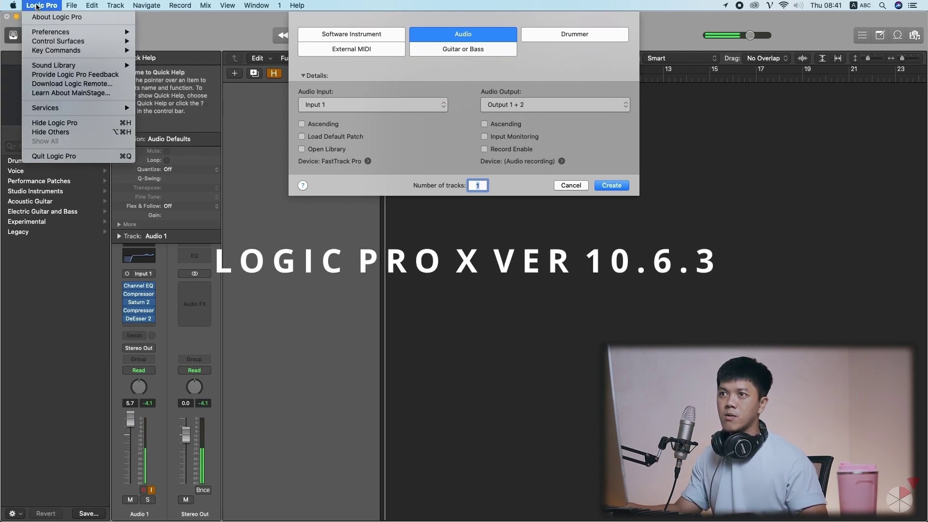
{"action": "mouse_move", "coordinate": [82, 34]}
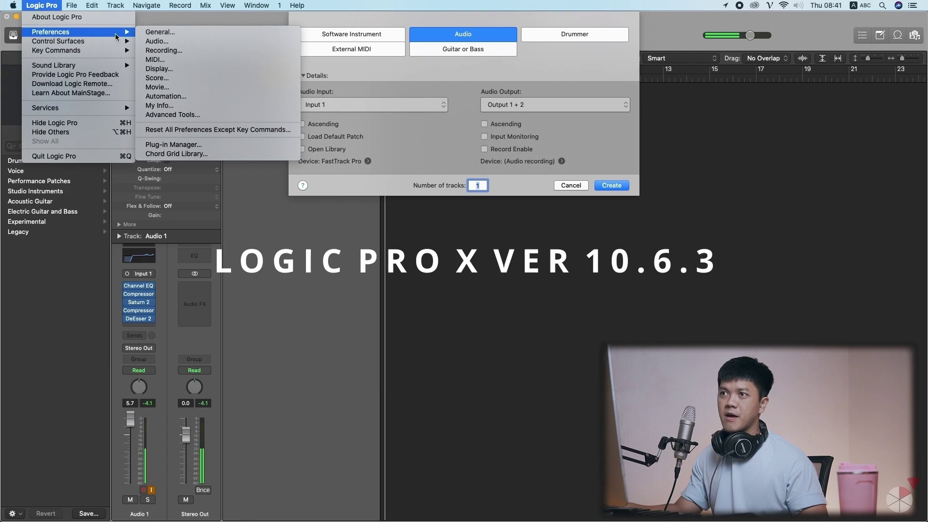
{"action": "left_click", "coordinate": [160, 41]}
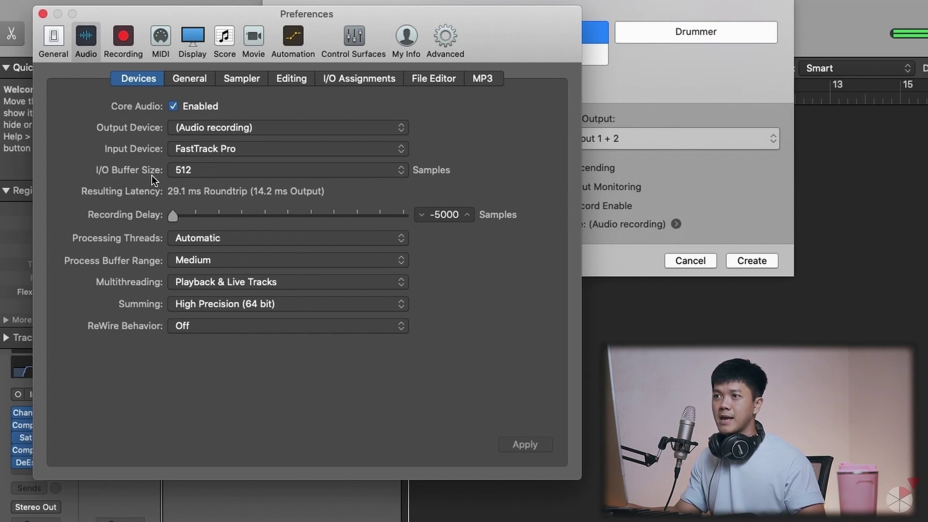
{"action": "left_click", "coordinate": [180, 170]}
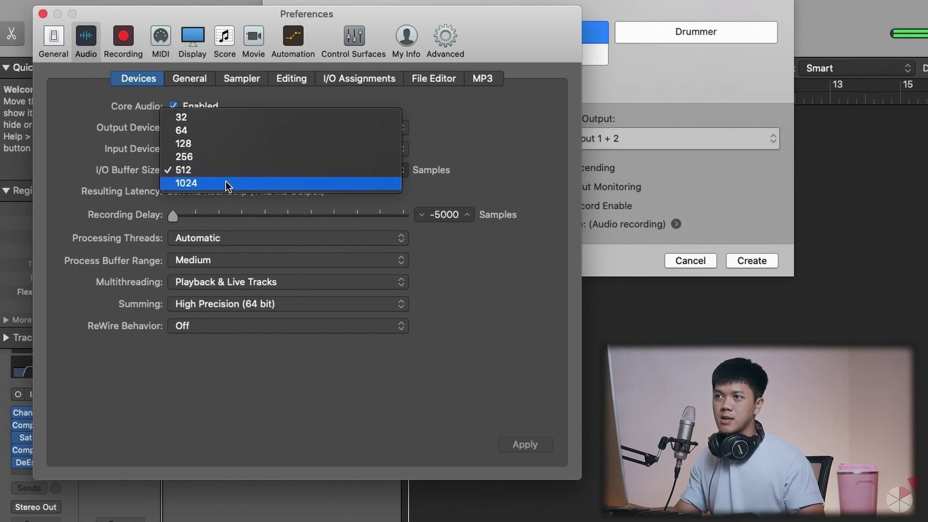
{"action": "left_click", "coordinate": [206, 173]}
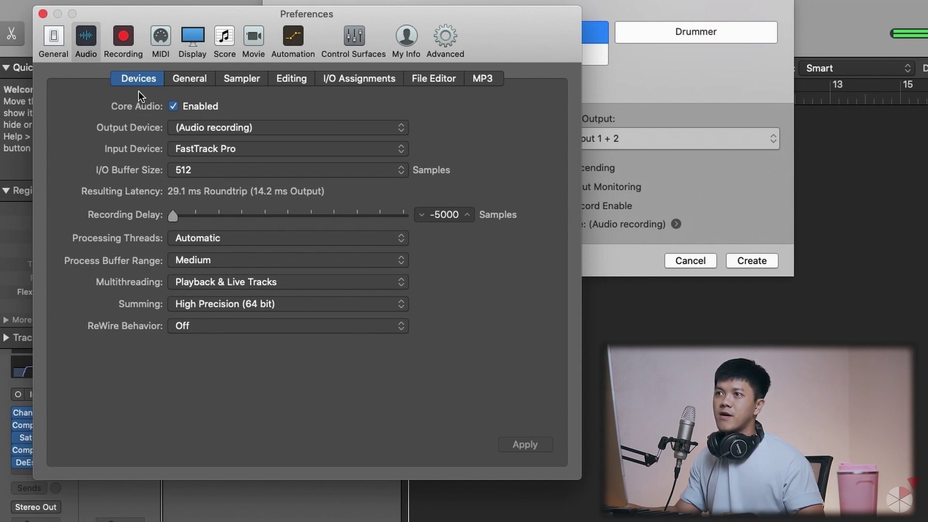
Step: Check the active MIDI input ports in the MIDI preferences and close the preferences
{"action": "left_click", "coordinate": [162, 42]}
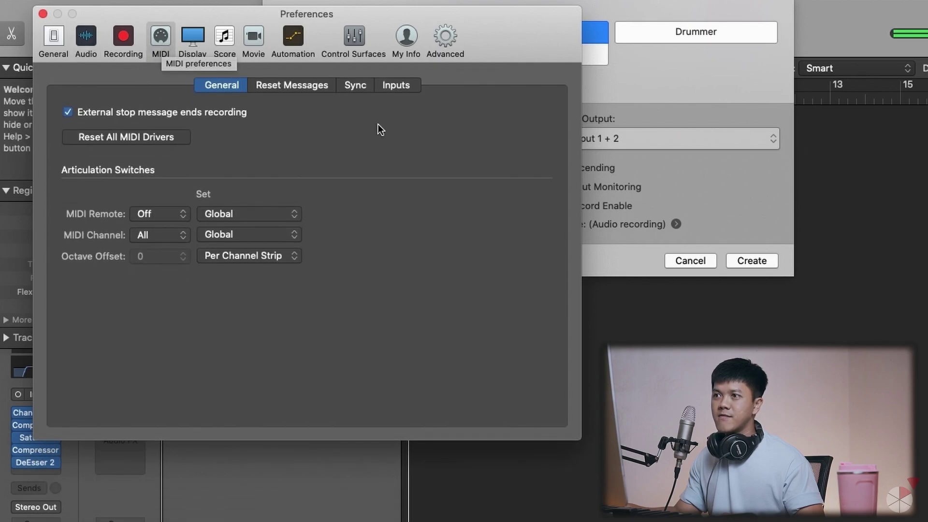
{"action": "left_click", "coordinate": [415, 86]}
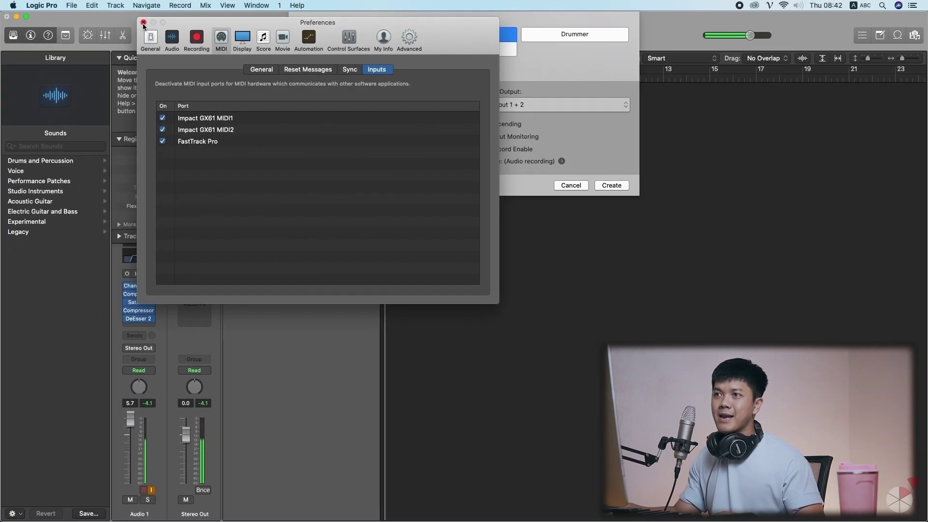
{"action": "left_click", "coordinate": [143, 23]}
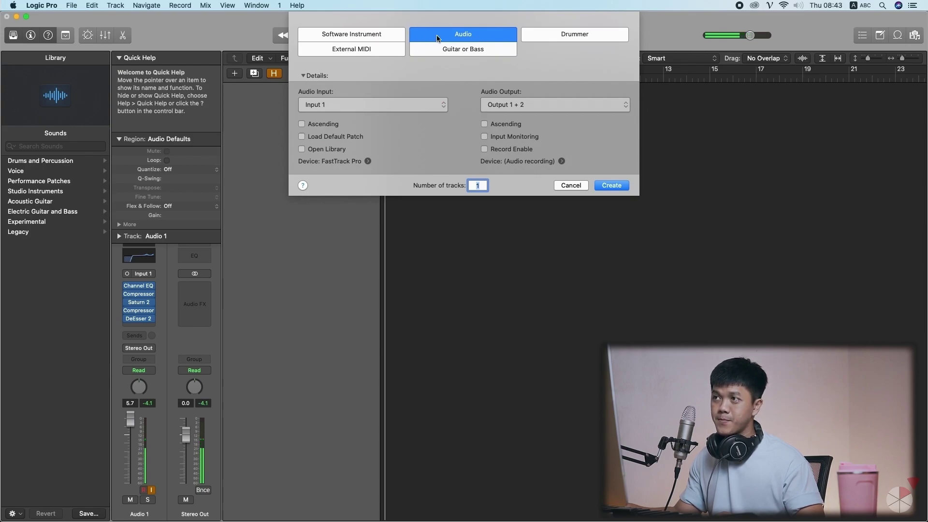
Step: Create one software instrument track with an empty channel strip and output 1 + 2
{"action": "left_click", "coordinate": [396, 35]}
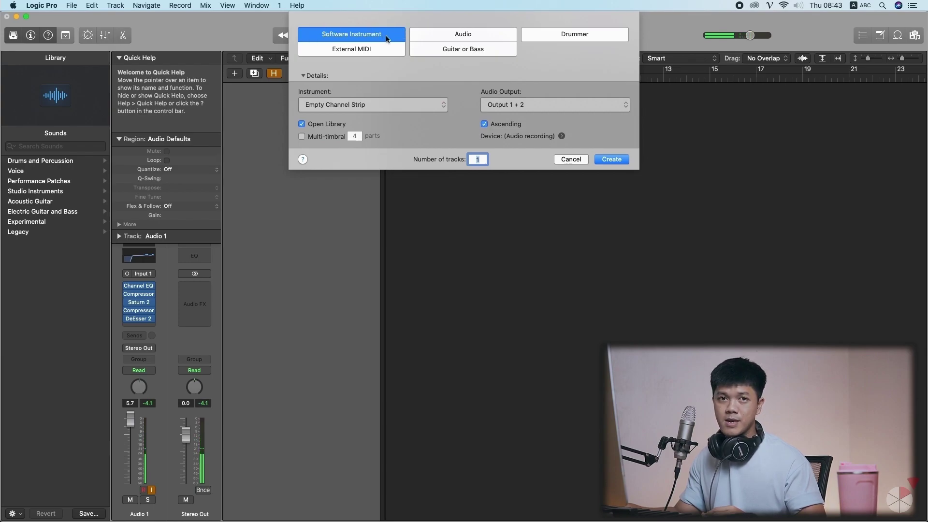
{"action": "left_click", "coordinate": [430, 37]}
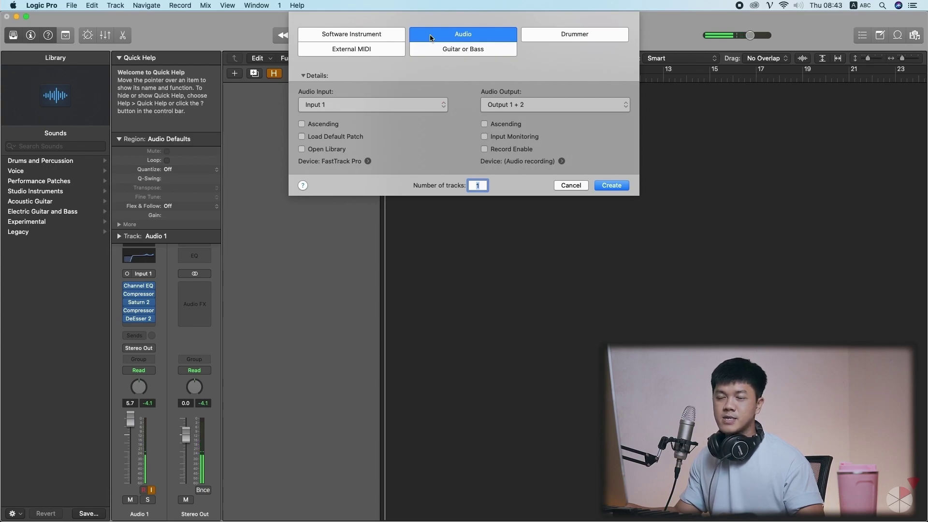
{"action": "left_click", "coordinate": [372, 33]}
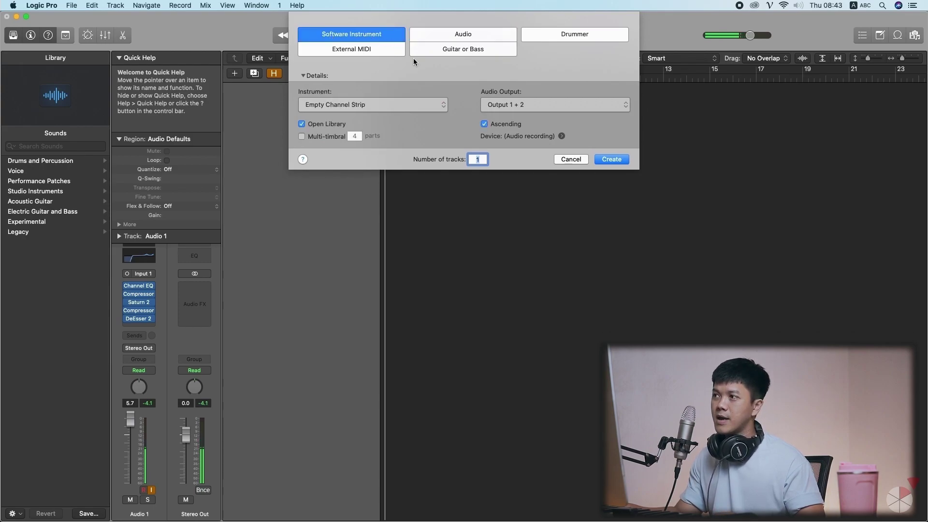
{"action": "left_click", "coordinate": [364, 35]}
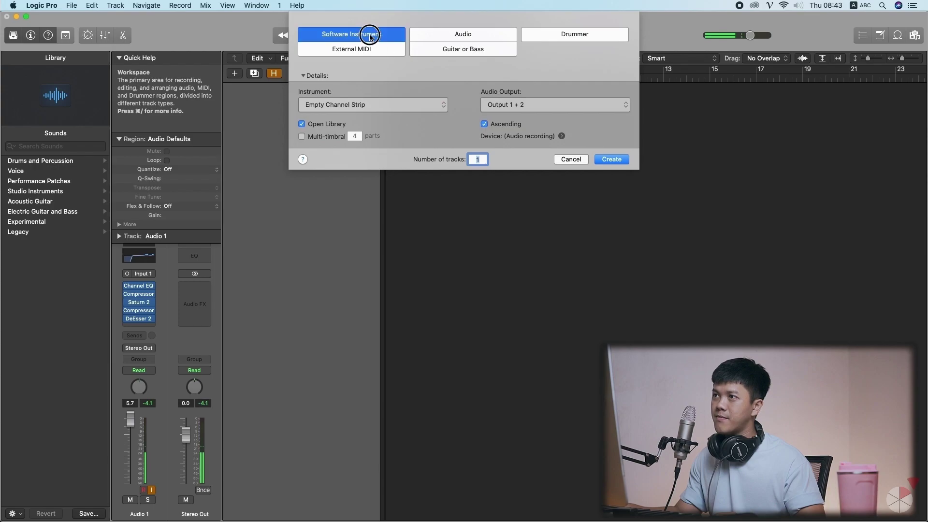
{"action": "left_click", "coordinate": [606, 160]}
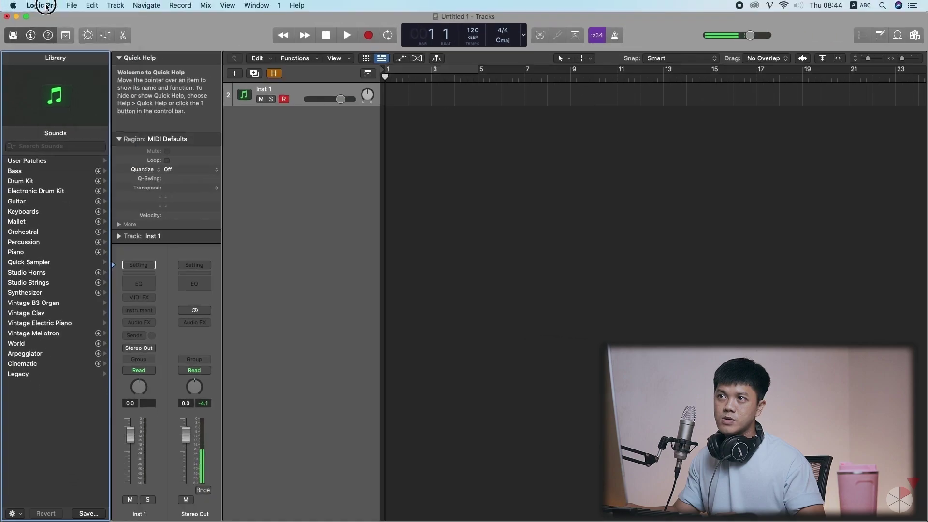
Step: Look up the sound library command for downloading all available sounds
{"action": "left_click", "coordinate": [41, 5]}
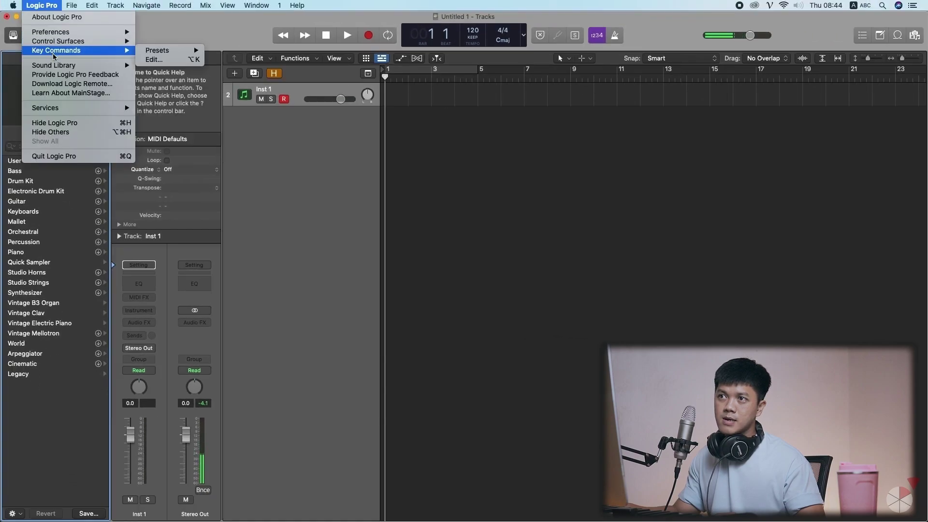
{"action": "mouse_move", "coordinate": [61, 69]}
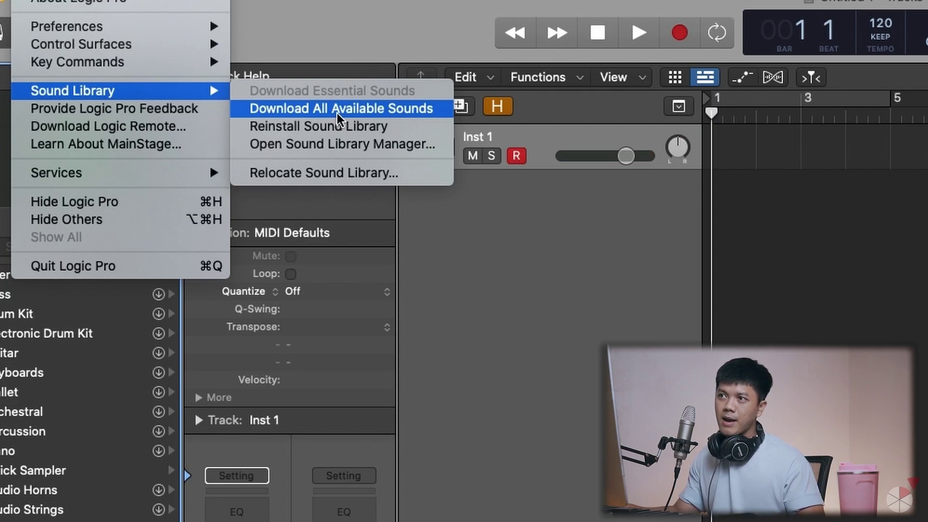
{"action": "left_click", "coordinate": [337, 113]}
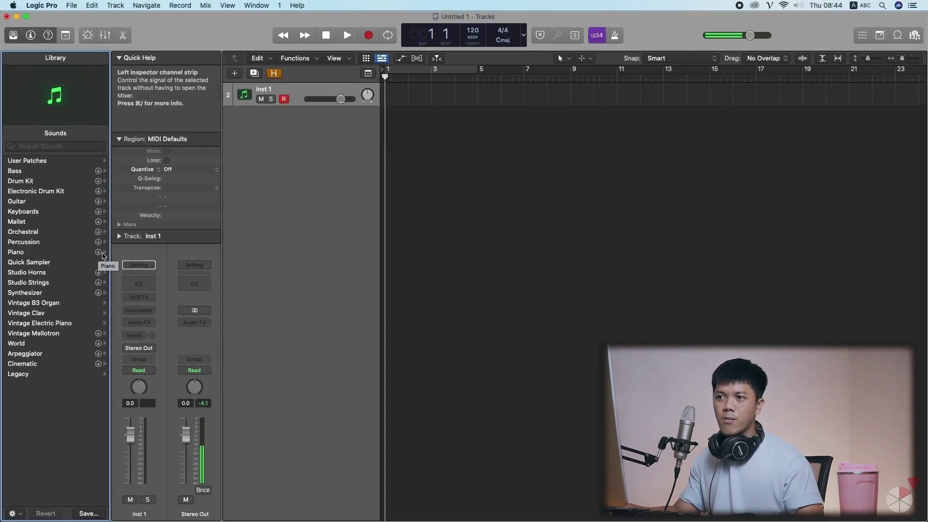
Step: Load the Steinway Grand Piano patch from the Piano category onto the new instrument track
{"action": "left_click", "coordinate": [86, 254]}
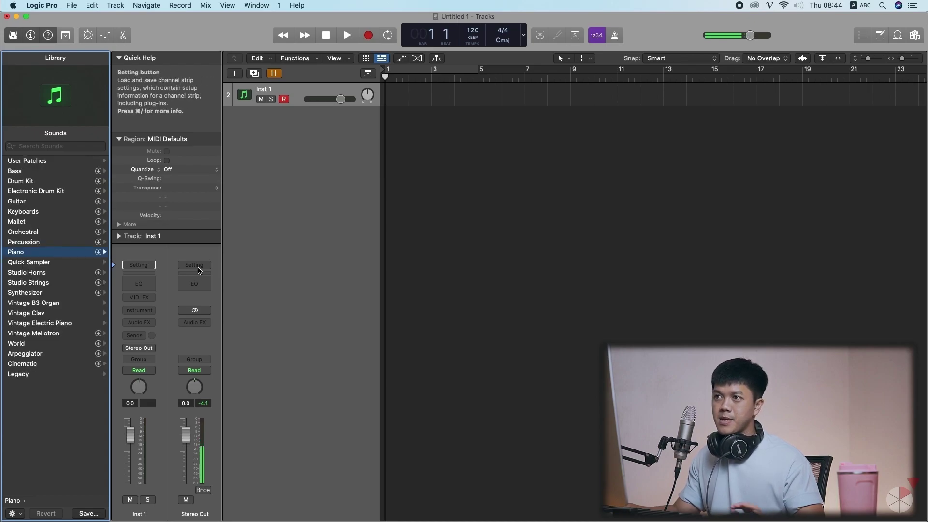
{"action": "left_click", "coordinate": [293, 90]}
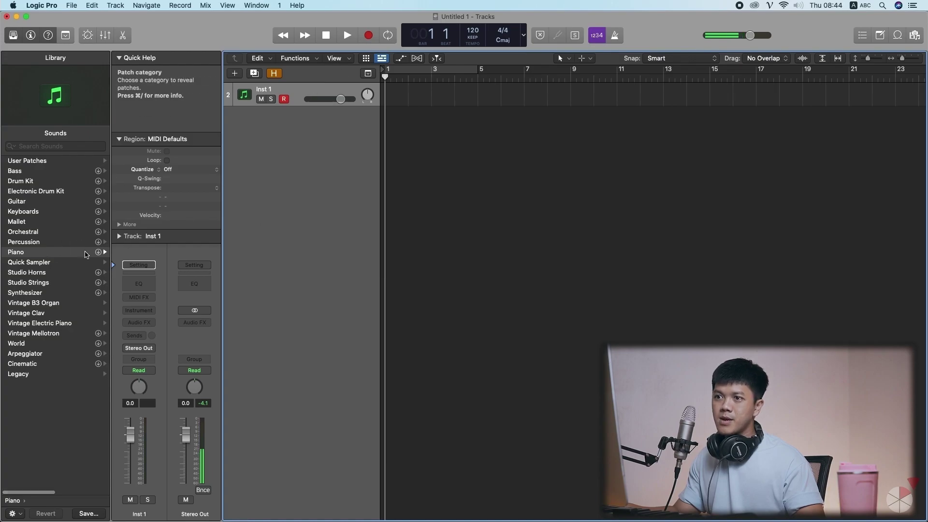
{"action": "left_click", "coordinate": [30, 255]}
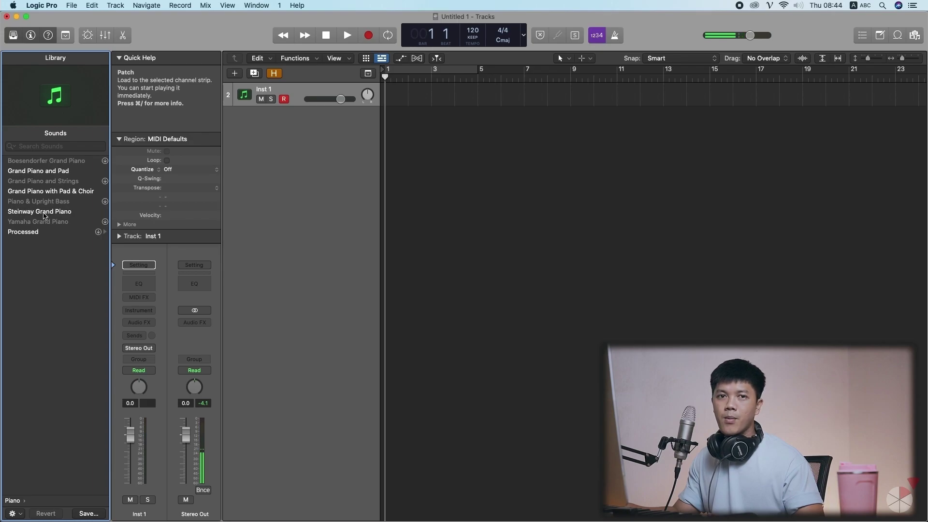
{"action": "left_click", "coordinate": [43, 212]}
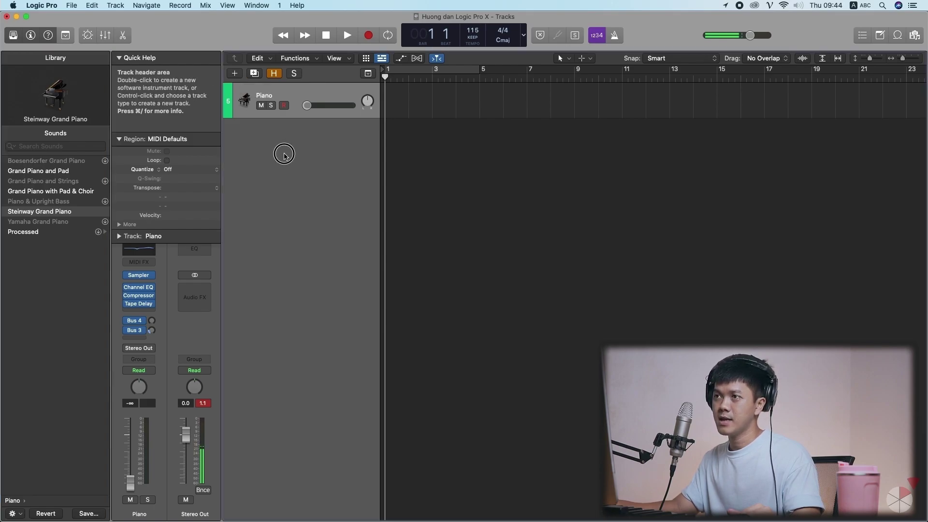
Step: Add another software instrument track to the project that contains the Piano track
{"action": "left_click", "coordinate": [235, 75]}
{"action": "left_click", "coordinate": [383, 34]}
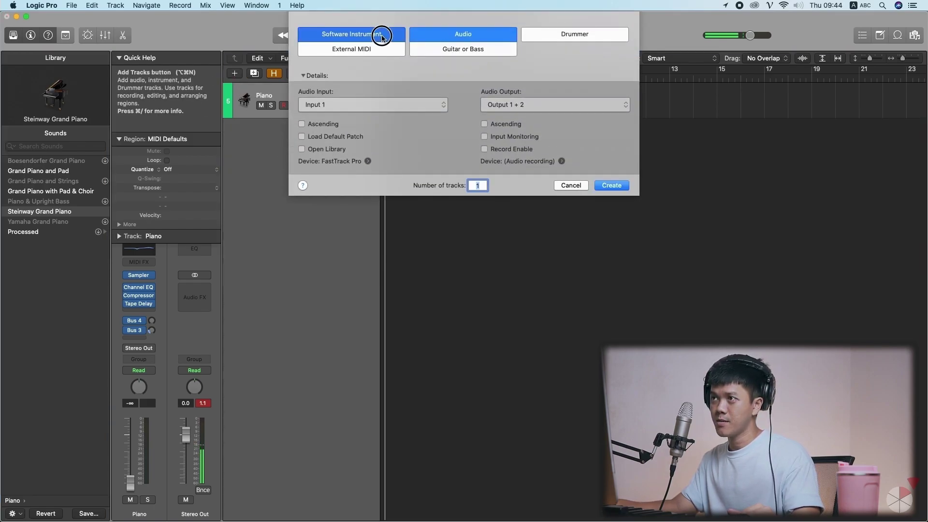
{"action": "left_click", "coordinate": [603, 160]}
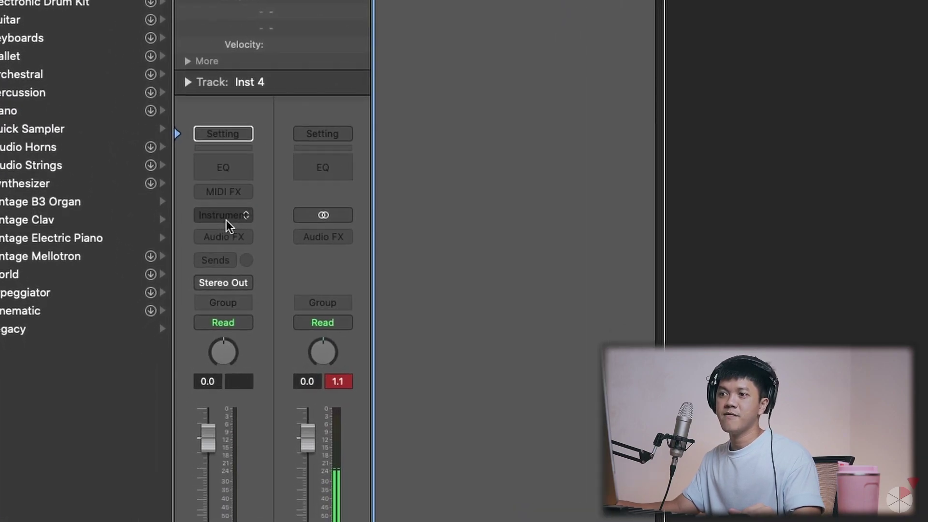
Step: Load Vital Audio's Vital plug-in from the AU Instruments into the new track's instrument slot
{"action": "left_click", "coordinate": [228, 215]}
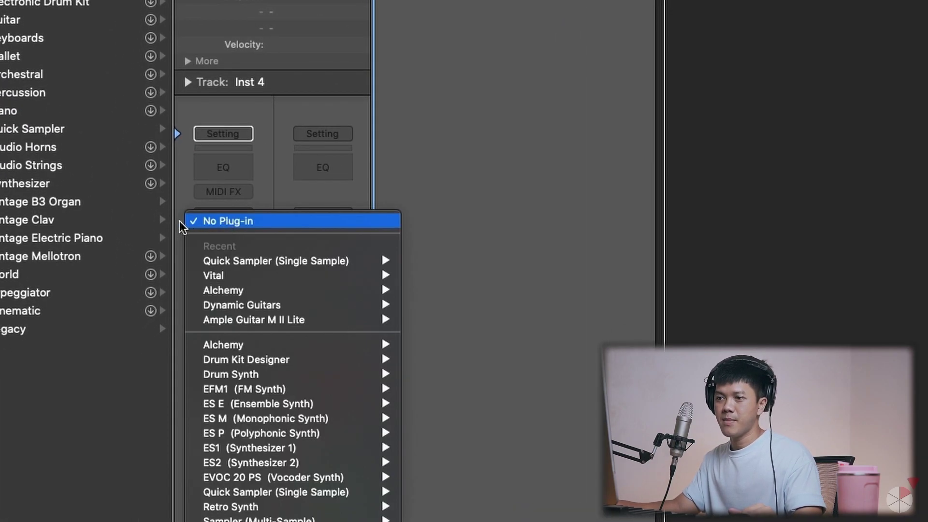
{"action": "scroll", "coordinate": [300, 321], "scroll_direction": "down", "scroll_amount": 3}
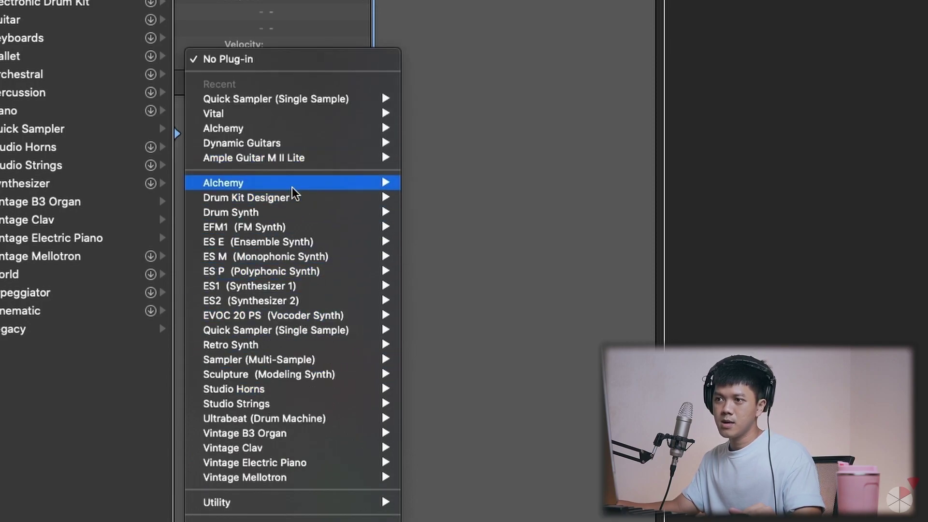
{"action": "mouse_move", "coordinate": [294, 187]}
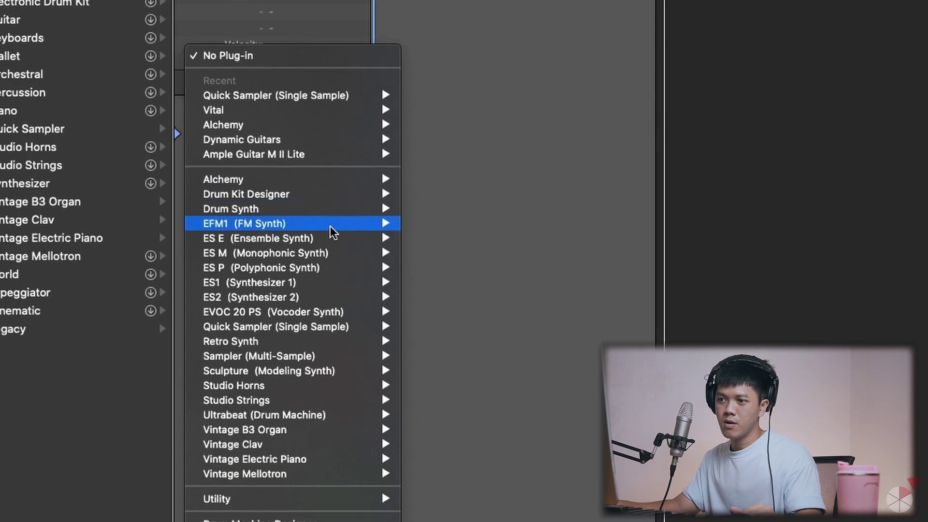
{"action": "mouse_move", "coordinate": [345, 417]}
{"action": "mouse_move", "coordinate": [301, 498]}
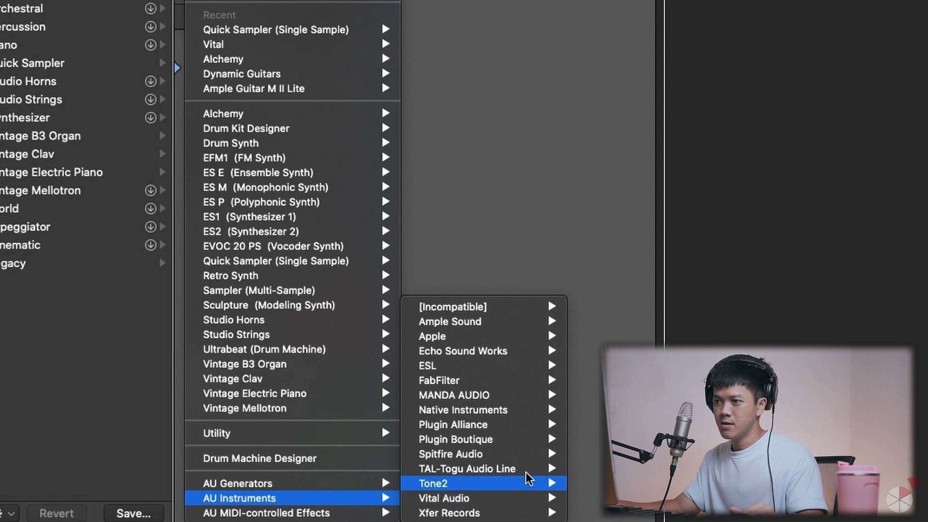
{"action": "mouse_move", "coordinate": [467, 498]}
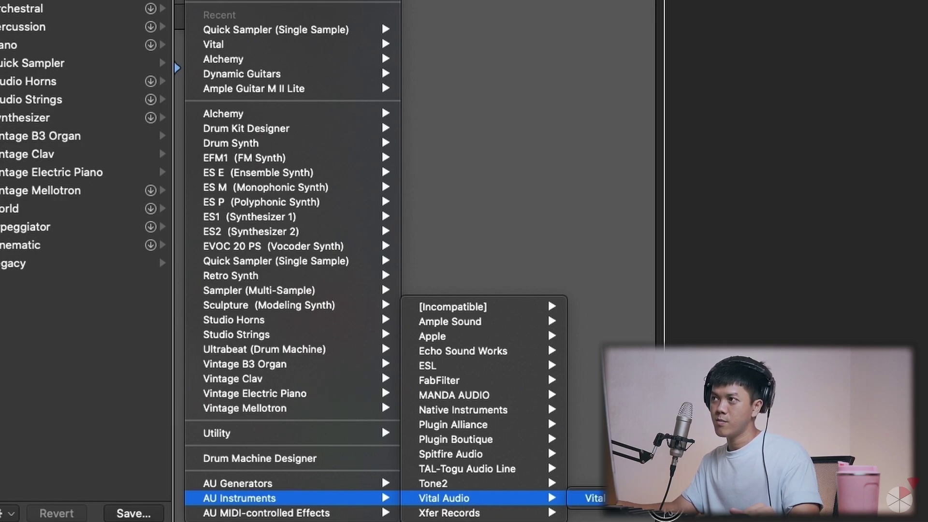
{"action": "left_click", "coordinate": [594, 498]}
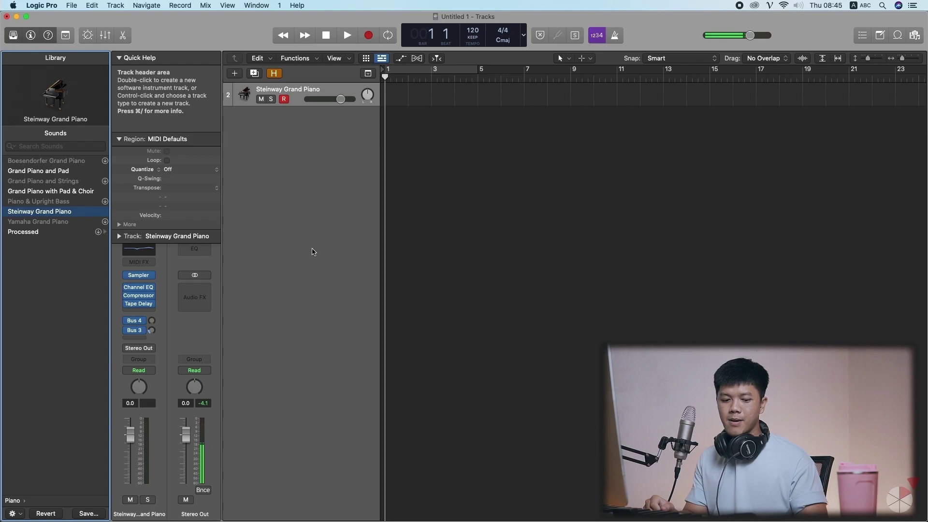
Step: Open the Musical Typing keyboard in the Untitled 1 project, play a few test notes with the grand piano and close it
{"action": "key", "text": "super+k"}
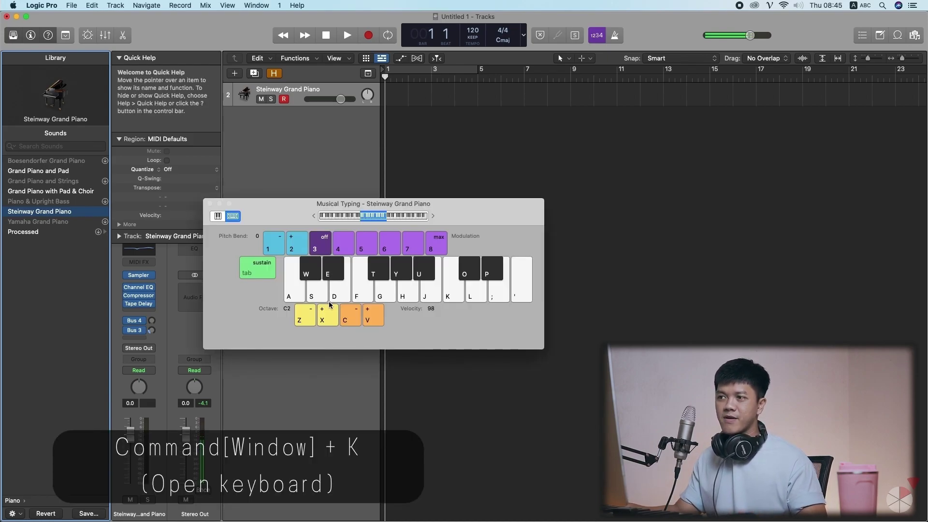
{"action": "left_click", "coordinate": [342, 297]}
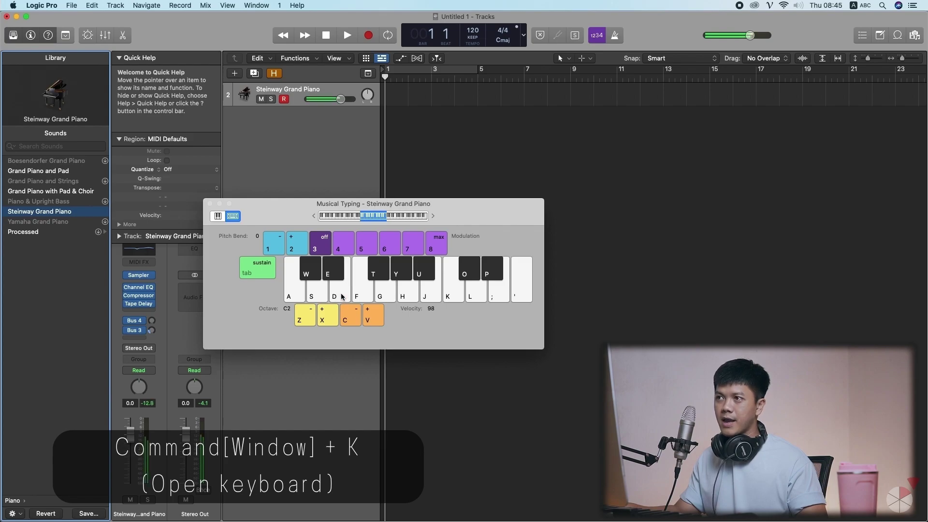
{"action": "left_click", "coordinate": [386, 297]}
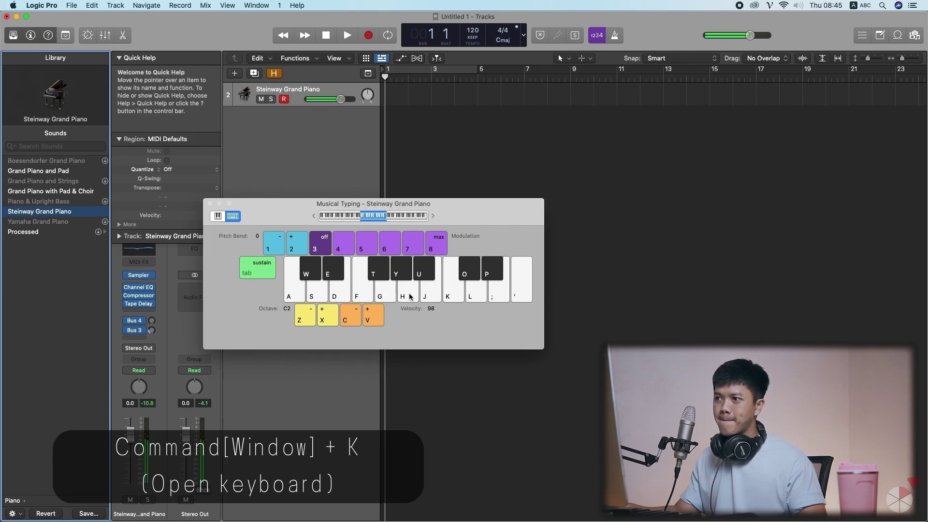
{"action": "left_click", "coordinate": [210, 204]}
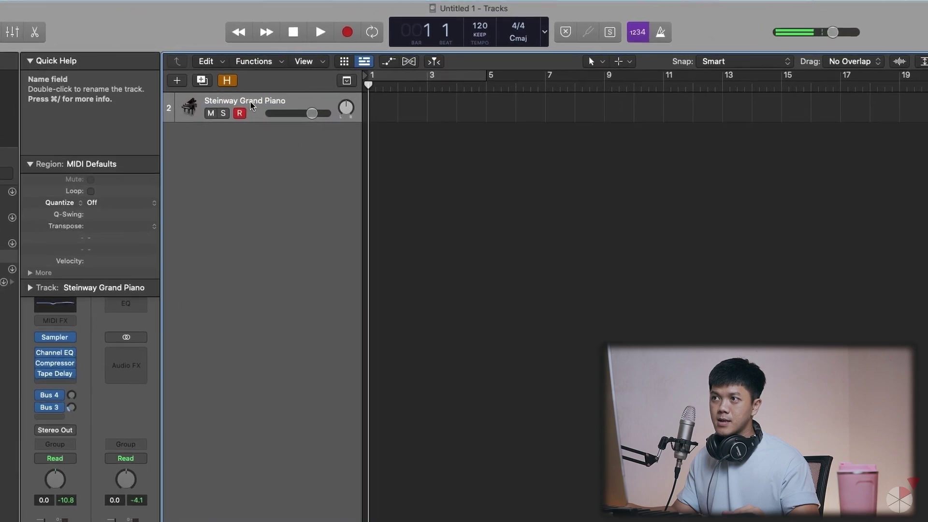
Step: Rename the Steinway Grand Piano track as Piano
{"action": "double_click", "coordinate": [251, 105]}
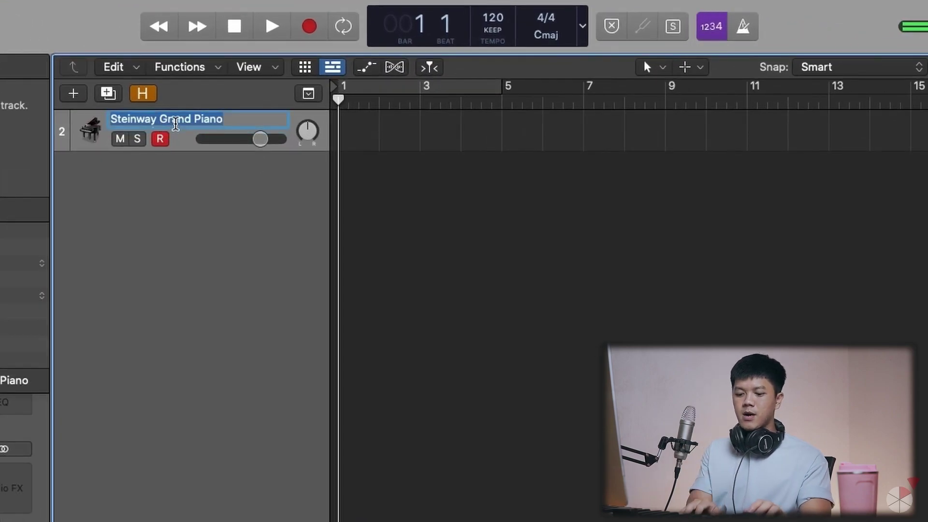
{"action": "type", "text": "Pi"}
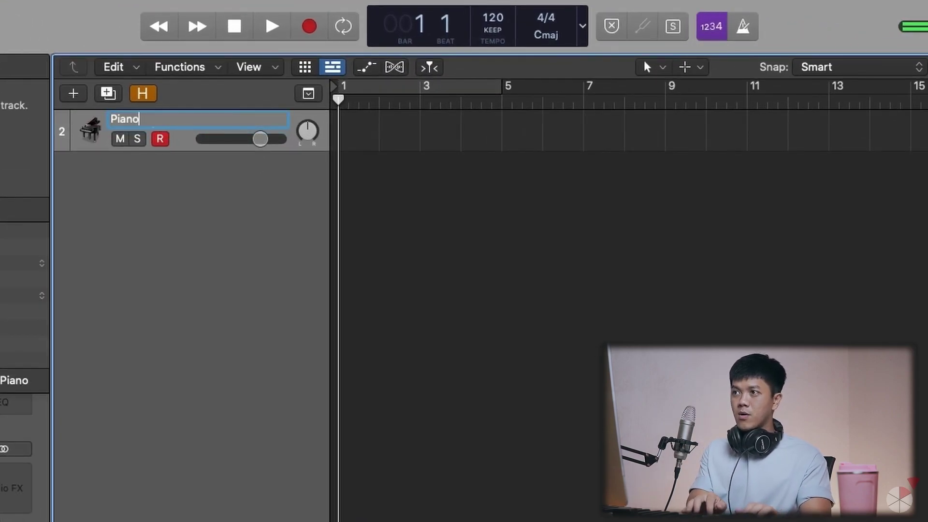
{"action": "key", "text": "Return"}
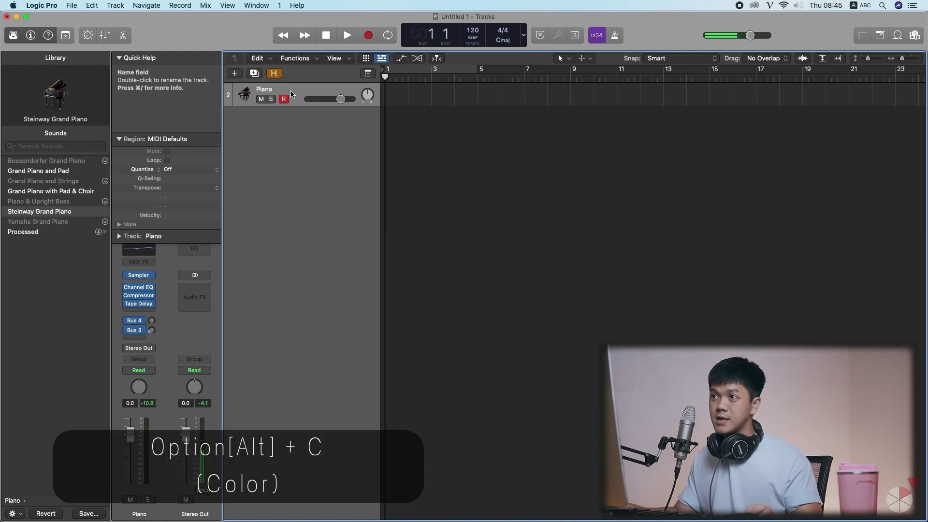
Step: Assign a bright green track colour from the colour palette to the Piano track and close the palette
{"action": "key", "text": "alt+c"}
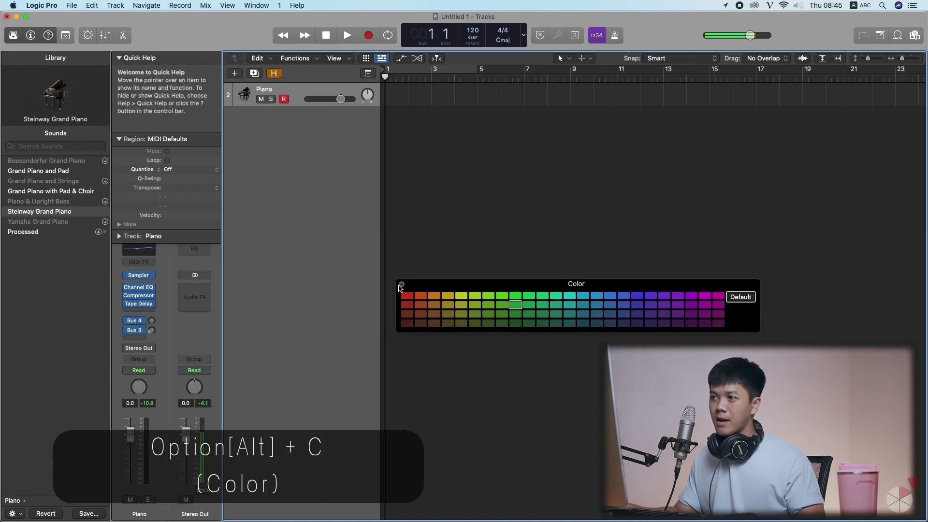
{"action": "left_click", "coordinate": [401, 284]}
{"action": "right_click", "coordinate": [288, 97]}
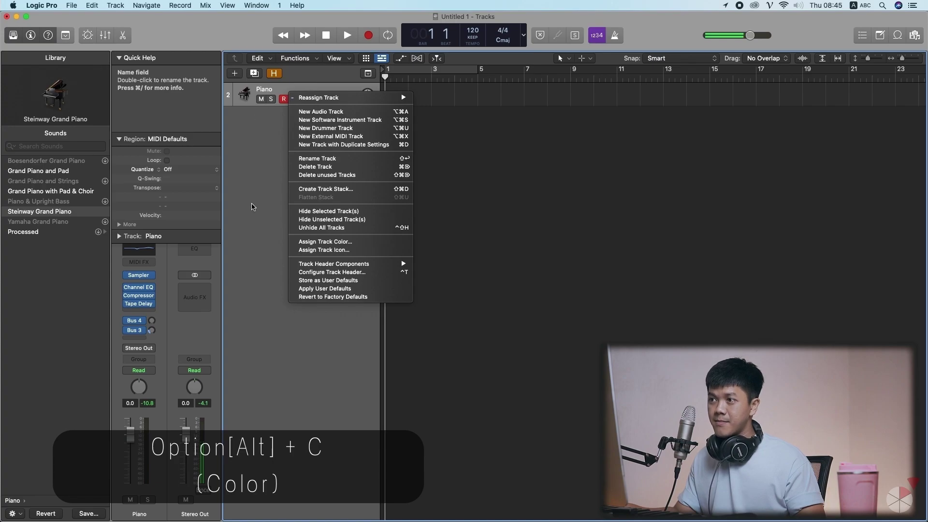
{"action": "left_click", "coordinate": [340, 243]}
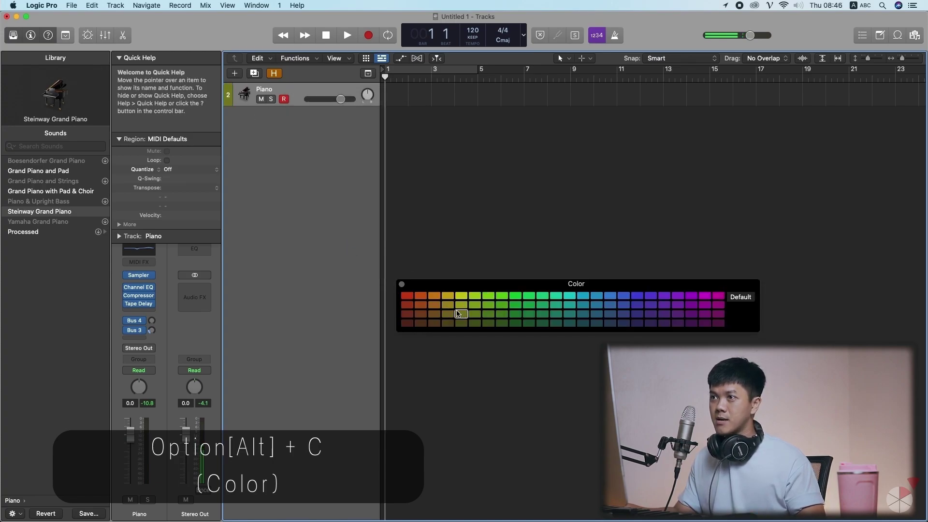
{"action": "left_click", "coordinate": [542, 296]}
{"action": "left_click", "coordinate": [542, 304]}
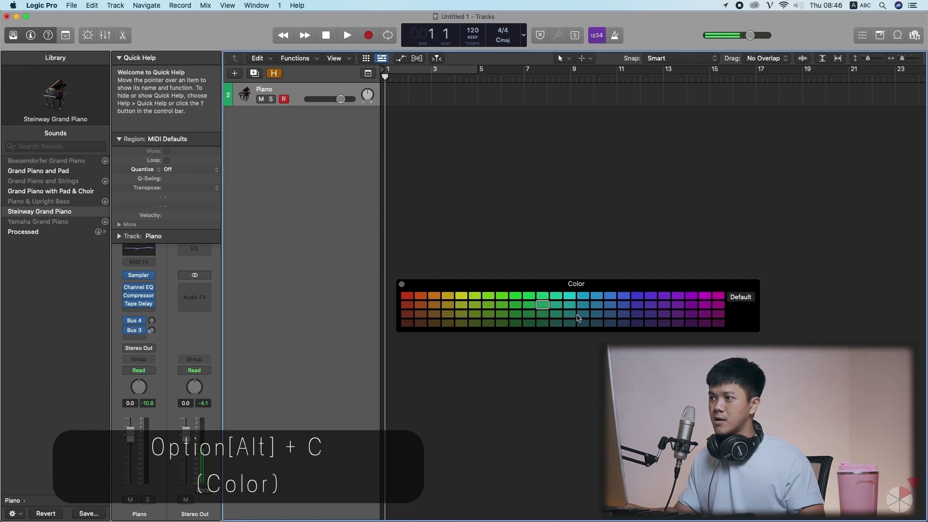
{"action": "left_click", "coordinate": [547, 297]}
{"action": "key", "text": "alt+c"}
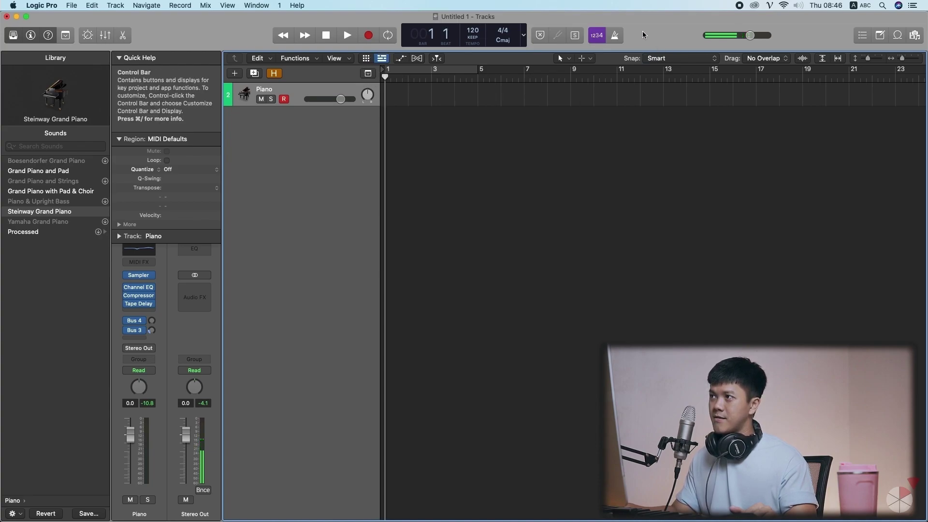
Step: Turn on the metronome click and set the project tempo to 115
{"action": "left_click", "coordinate": [616, 36]}
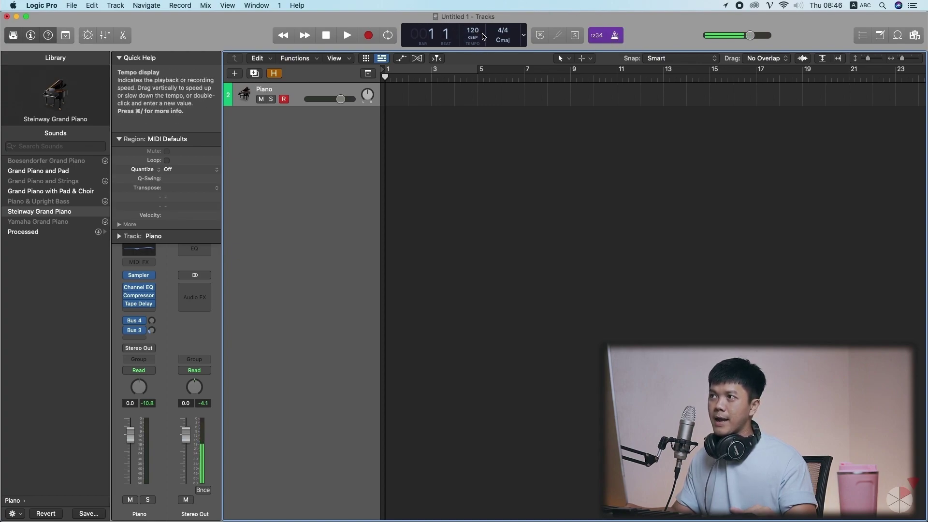
{"action": "left_click_drag", "start_coordinate": [474, 30], "coordinate": [475, 42]}
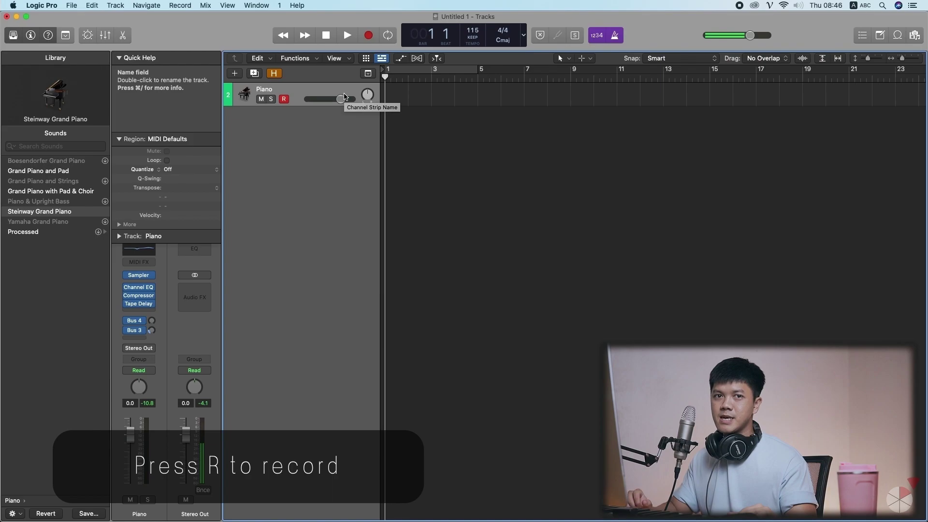
Step: Record a two-bar test take on the Piano track and delete the recorded region
{"action": "key", "text": "r"}
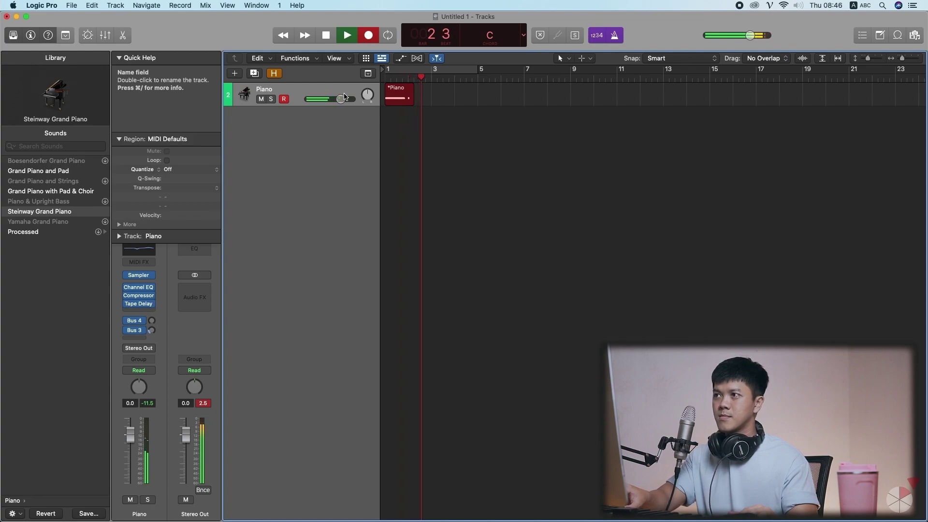
{"action": "key", "text": "space"}
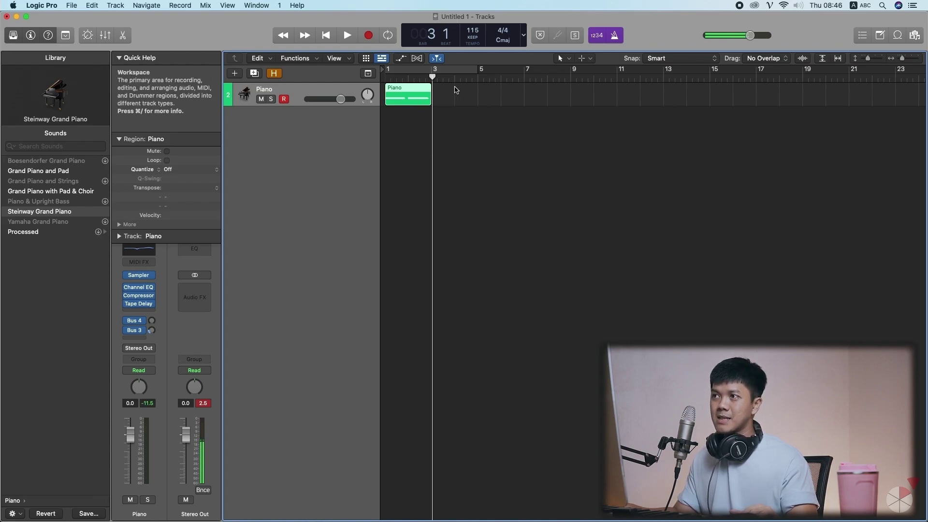
{"action": "key", "text": "Delete"}
{"action": "key", "text": "Return"}
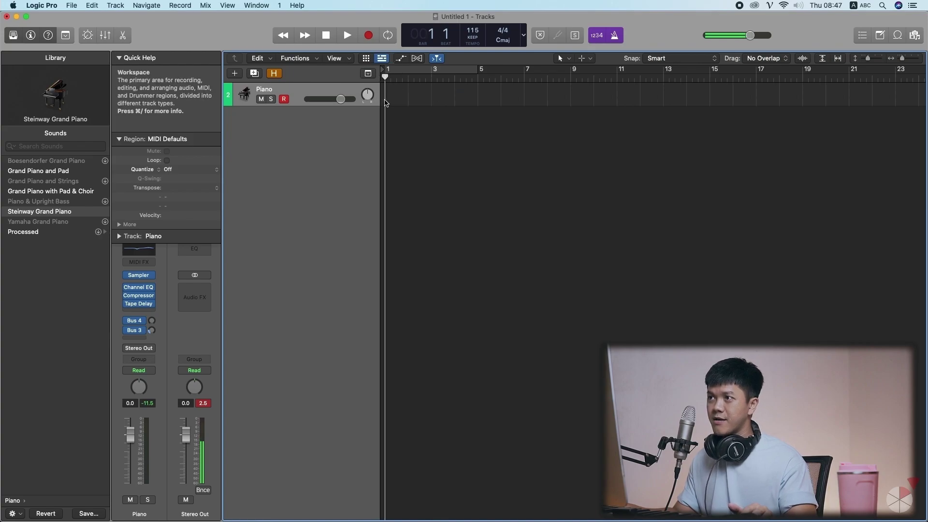
Step: Create an empty MIDI region at bar 1 of the Piano track and extend it to bar 5
{"action": "right_click", "coordinate": [388, 93]}
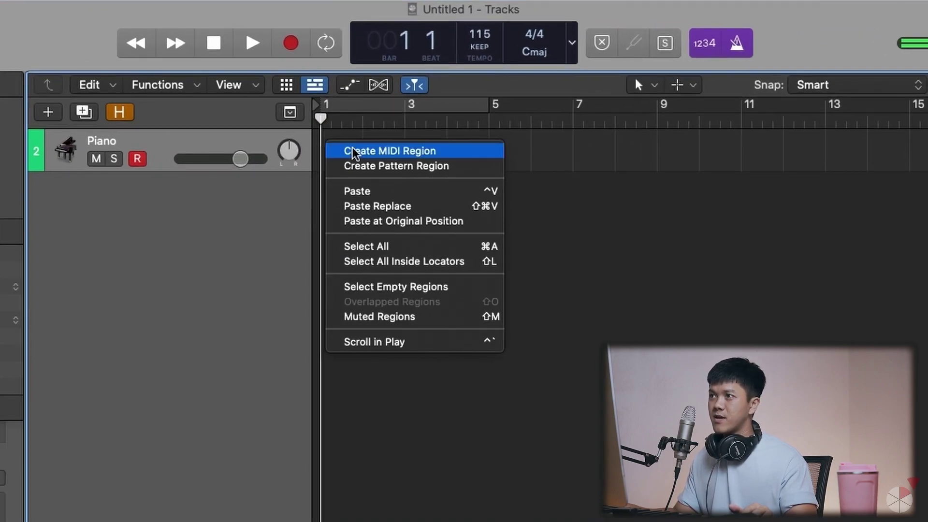
{"action": "left_click", "coordinate": [440, 154]}
{"action": "left_click_drag", "start_coordinate": [364, 159], "coordinate": [484, 160]}
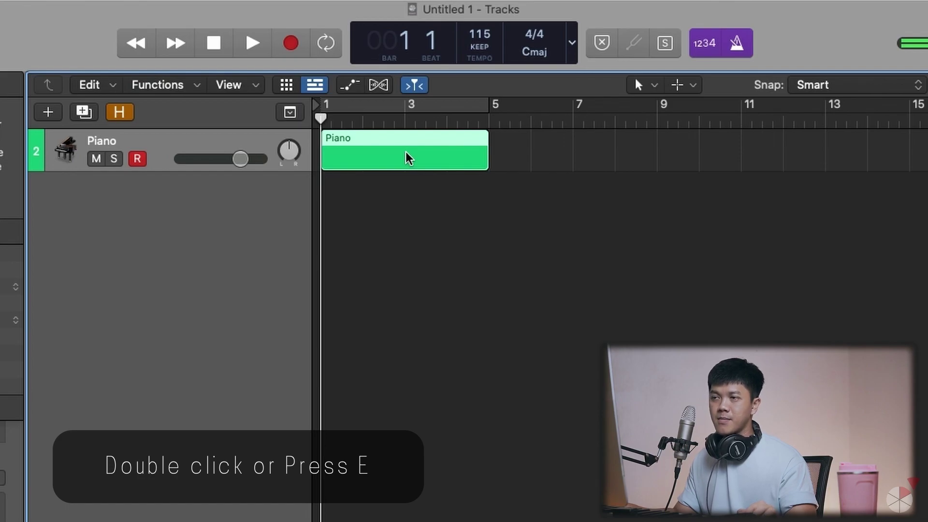
Step: Open the Piano region in an enlarged Piano Roll and add a C3 note at the start of bar 1
{"action": "double_click", "coordinate": [408, 159]}
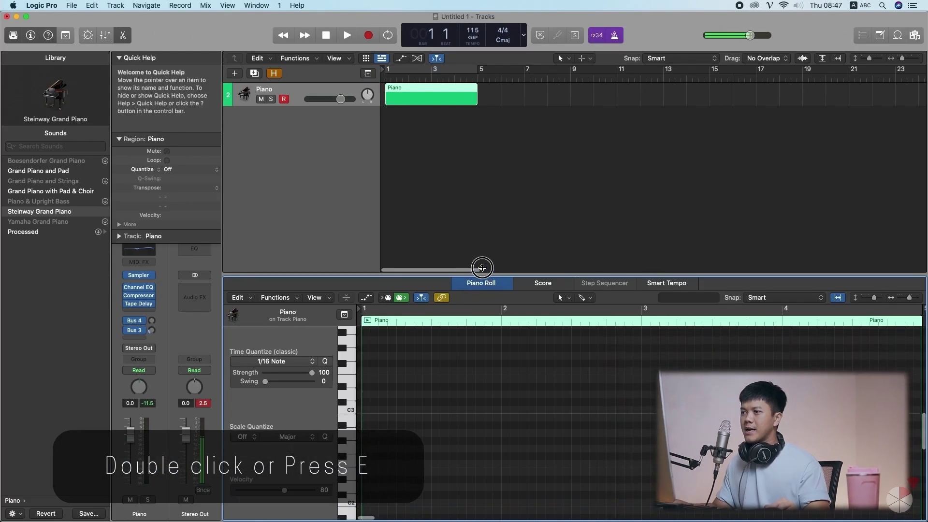
{"action": "left_click_drag", "start_coordinate": [482, 268], "coordinate": [480, 212]}
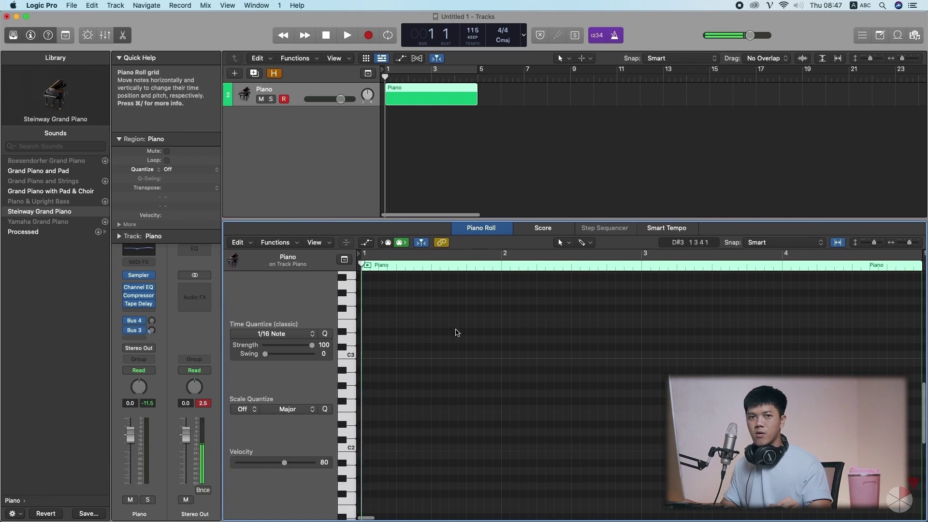
{"action": "scroll", "coordinate": [457, 334], "scroll_direction": "up", "scroll_amount": 3}
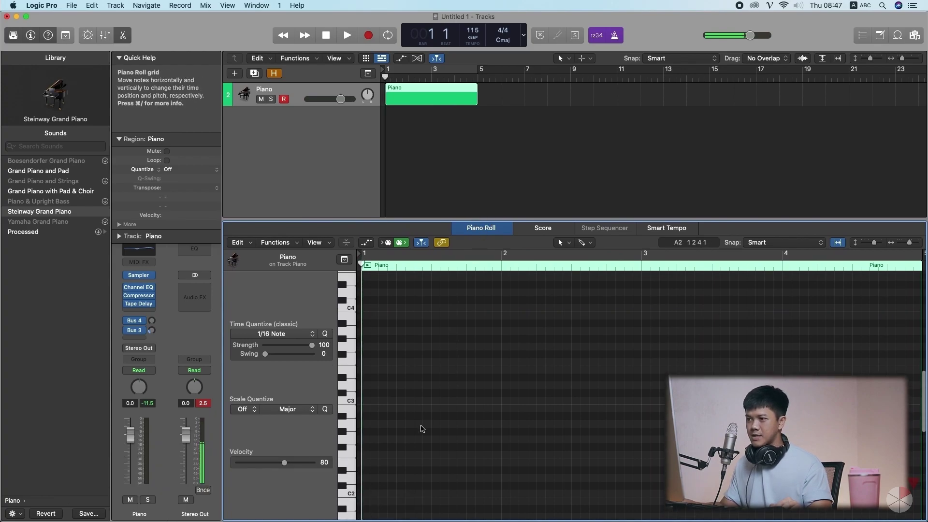
{"action": "left_click", "coordinate": [366, 402], "text": "super"}
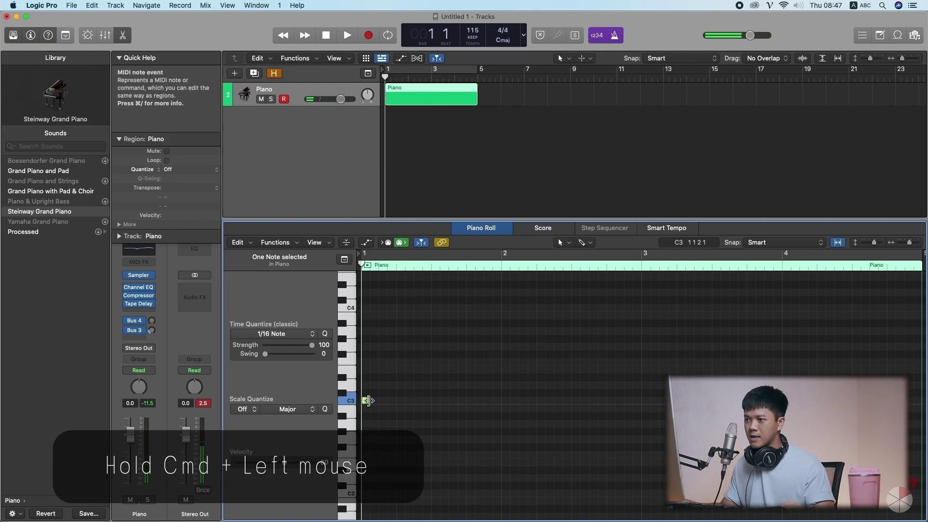
Step: Lengthen the C3 note to one full bar and select it
{"action": "mouse_move", "coordinate": [368, 401]}
{"action": "left_mouse_down"}
{"action": "mouse_move", "coordinate": [667, 401]}
{"action": "mouse_move", "coordinate": [372, 401]}
{"action": "left_mouse_up"}
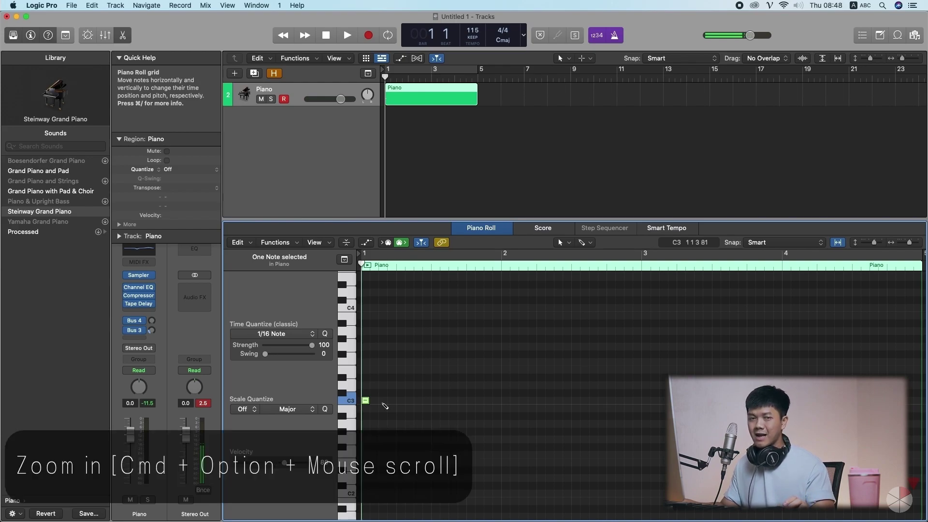
{"action": "scroll", "coordinate": [382, 413], "scroll_direction": "up", "scroll_amount": 2}
{"action": "scroll", "coordinate": [382, 416], "scroll_direction": "up", "scroll_amount": 2}
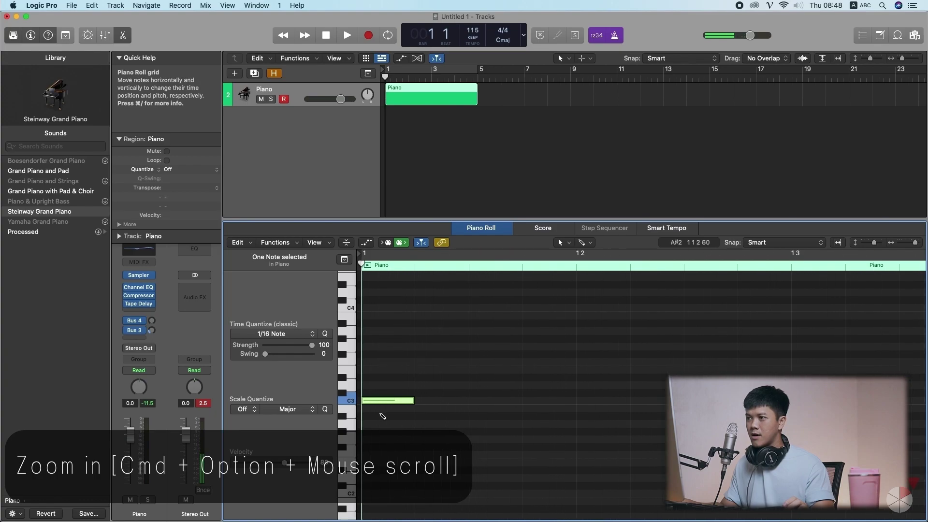
{"action": "left_click", "coordinate": [407, 374]}
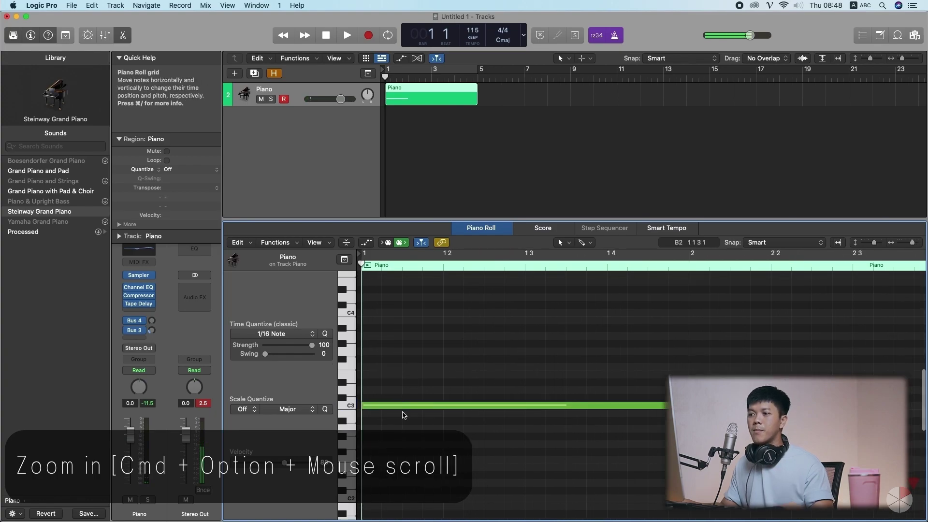
{"action": "left_click", "coordinate": [401, 407]}
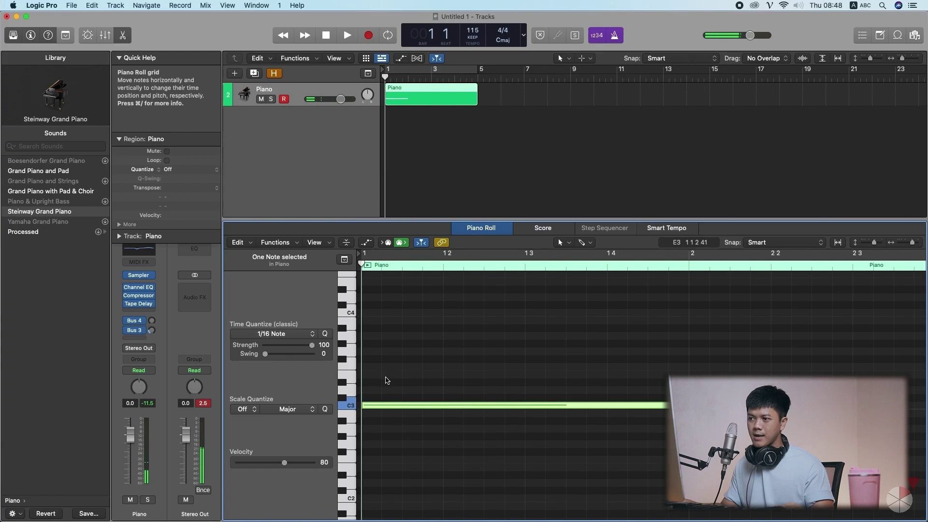
Step: Build a C major chord in bar 1 by duplicating the one-bar C3 note onto E3 and G3
{"action": "mouse_move", "coordinate": [441, 408]}
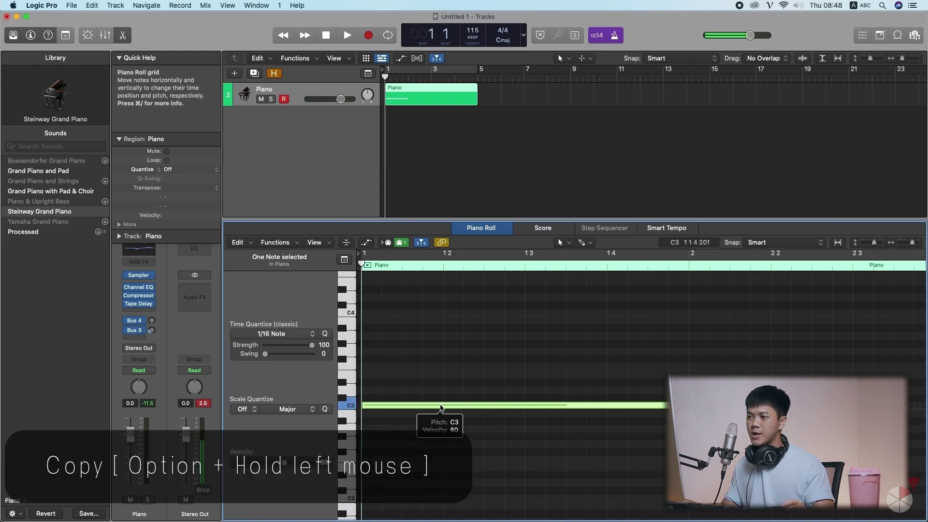
{"action": "left_click_drag", "start_coordinate": [441, 407], "coordinate": [440, 379]}
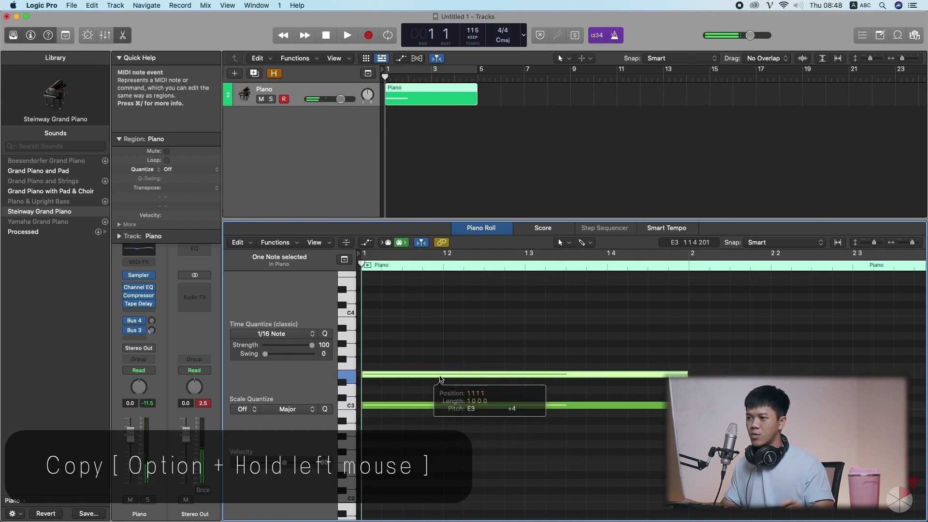
{"action": "left_click", "coordinate": [515, 356]}
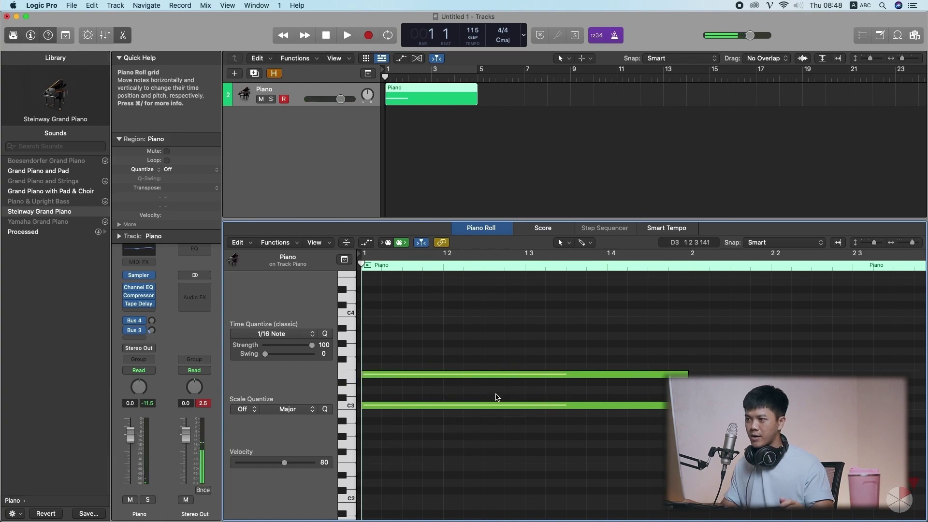
{"action": "left_click_drag", "start_coordinate": [436, 375], "coordinate": [458, 329]}
{"action": "left_click", "coordinate": [459, 328]}
{"action": "left_click", "coordinate": [495, 352]}
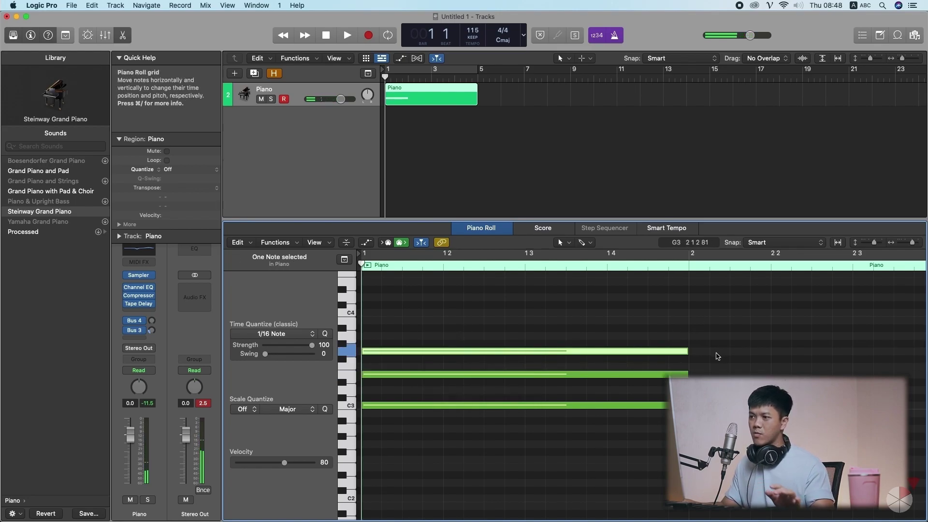
Step: Delete the G3 note from the bar 1 chord and undo the deletion
{"action": "left_click", "coordinate": [716, 353]}
{"action": "left_click", "coordinate": [488, 351]}
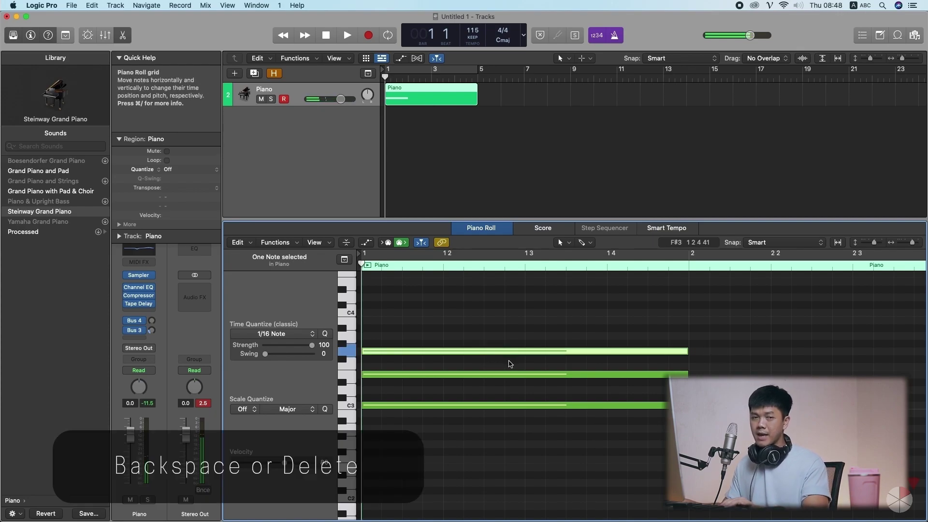
{"action": "key", "text": "BackSpace"}
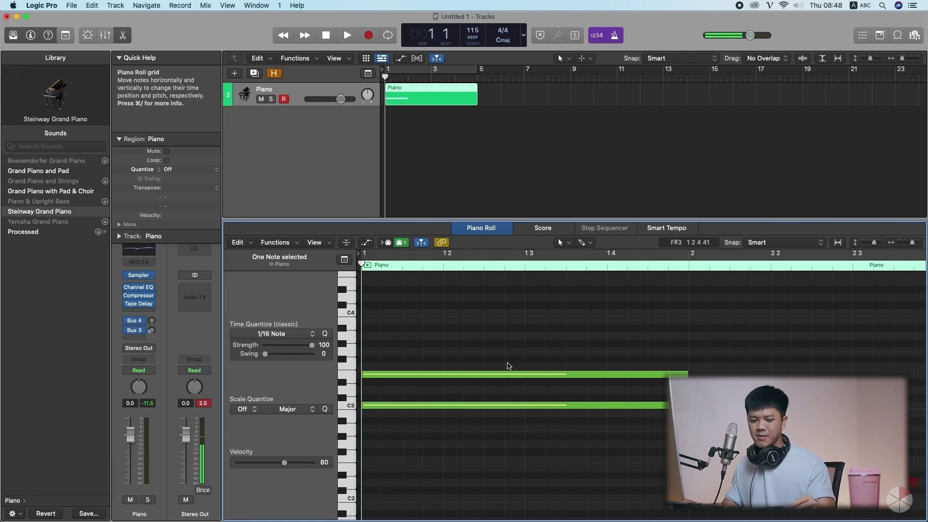
{"action": "key", "text": "super+z"}
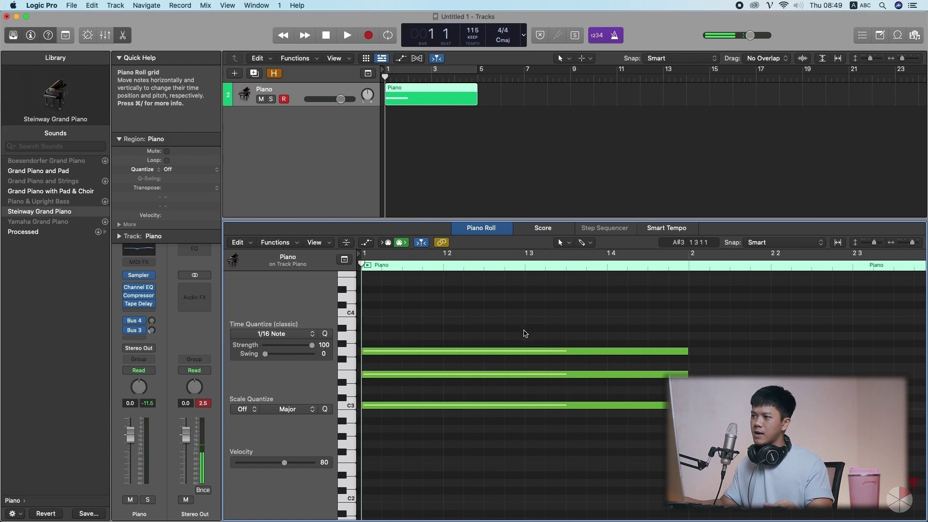
Step: Duplicate the three-note bar 1 chord into bar 2, three semitones lower with A2 as its lowest note
{"action": "scroll", "coordinate": [531, 364], "scroll_direction": "down", "scroll_amount": 1}
{"action": "scroll", "coordinate": [529, 364], "scroll_direction": "down", "scroll_amount": 3}
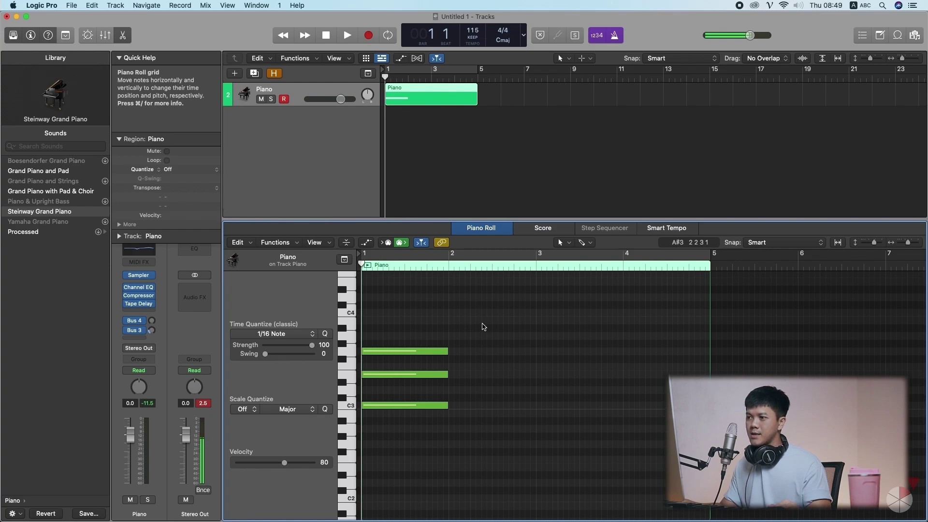
{"action": "left_click_drag", "start_coordinate": [507, 305], "coordinate": [417, 441]}
{"action": "left_click_drag", "start_coordinate": [405, 408], "coordinate": [478, 428]}
Step: Lower the middle note of the bar 2 chord by one semitone to C3
{"action": "left_click", "coordinate": [512, 397]}
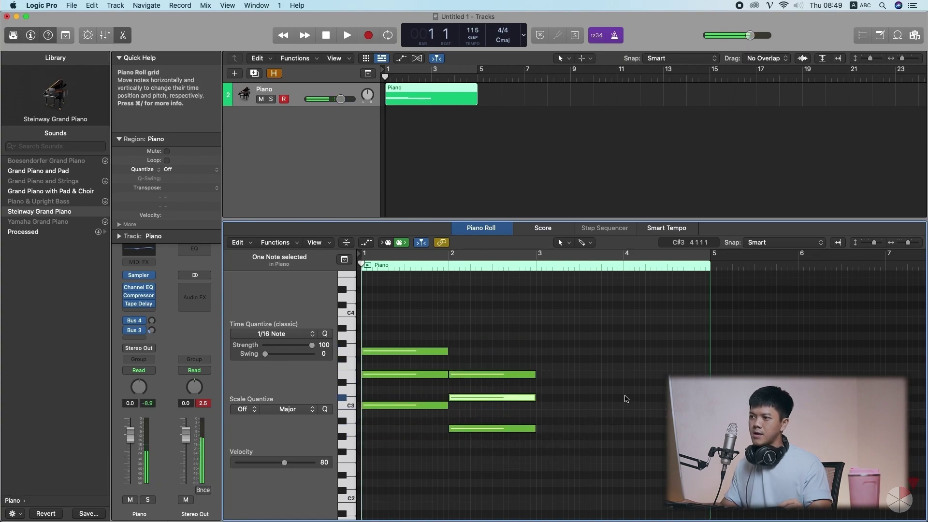
{"action": "left_click", "coordinate": [489, 399]}
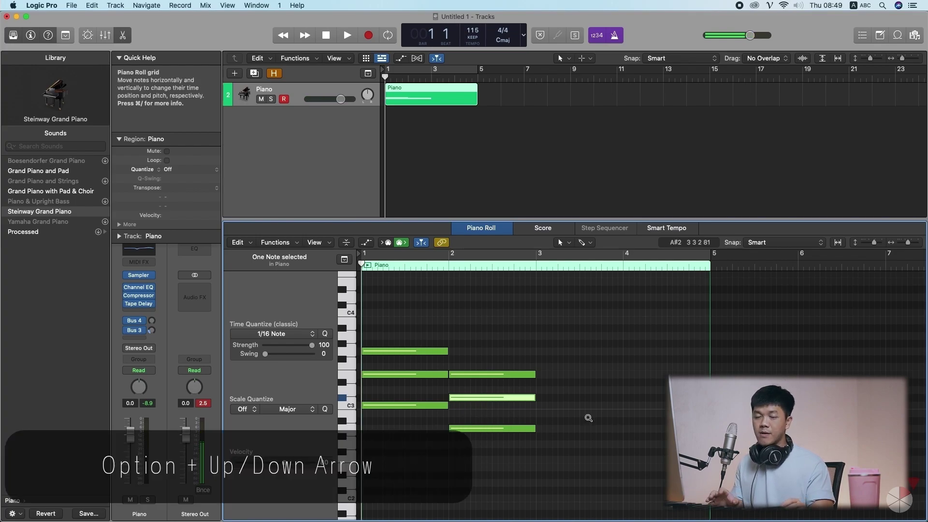
{"action": "key", "text": "alt+Down"}
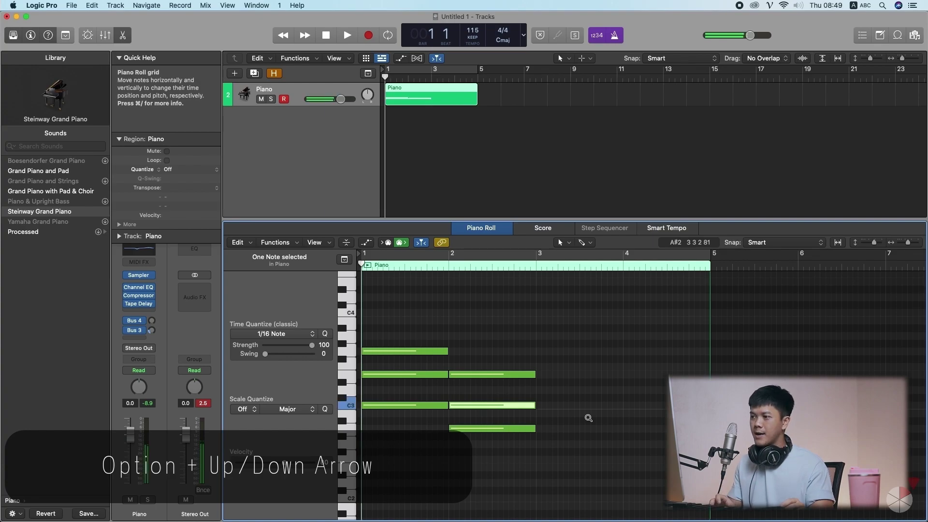
{"action": "left_click", "coordinate": [382, 343]}
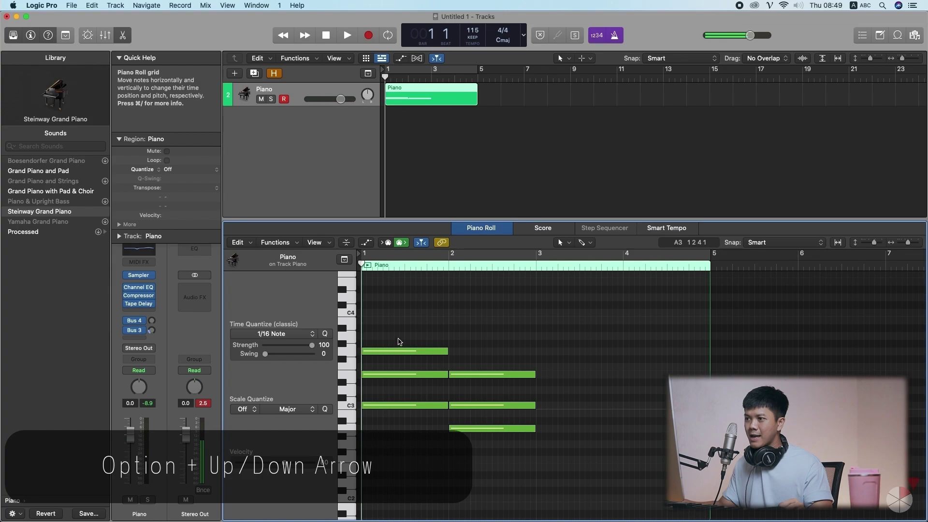
Step: Select the three bar 1 chord notes, split them at the playhead inside the bar, and undo the split
{"action": "left_click_drag", "start_coordinate": [416, 331], "coordinate": [383, 455]}
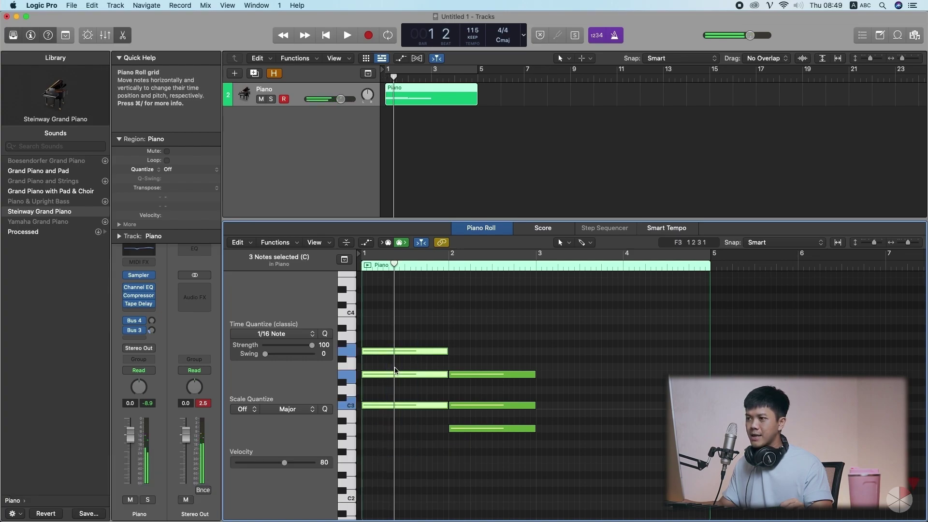
{"action": "mouse_move", "coordinate": [445, 351]}
{"action": "left_mouse_down"}
{"action": "mouse_move", "coordinate": [379, 352]}
{"action": "mouse_move", "coordinate": [447, 352]}
{"action": "left_mouse_up"}
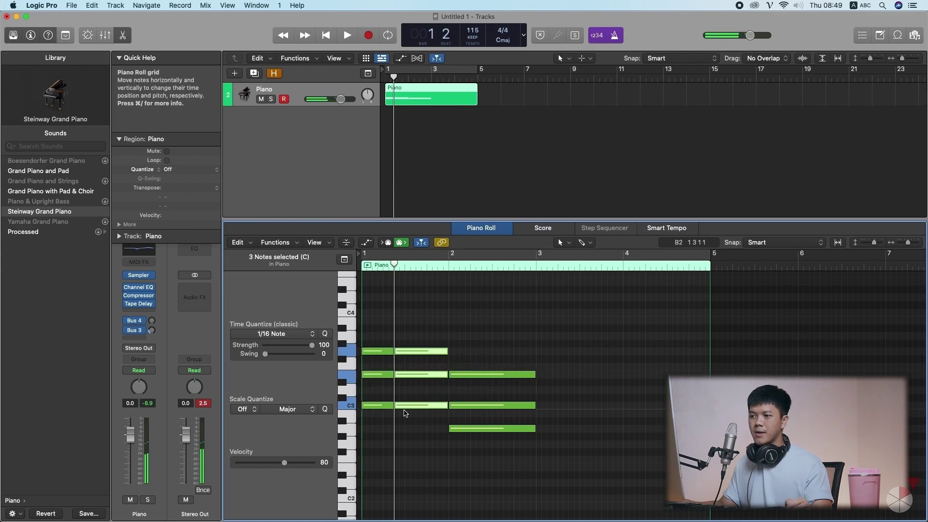
{"action": "key", "text": "super+z"}
{"action": "key", "text": "super+z"}
{"action": "key", "text": "super+z"}
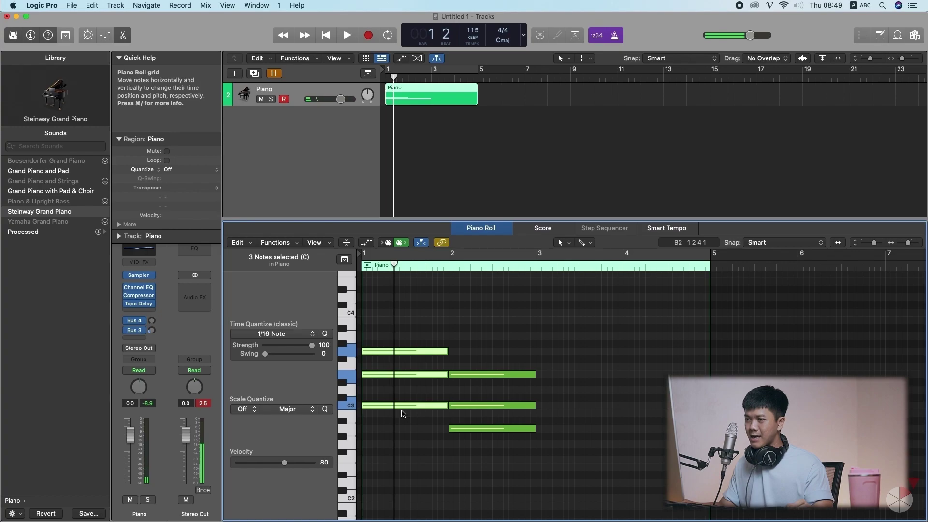
Step: Split the three selected bar 1 chord notes at the playhead and play the result from the start
{"action": "left_click", "coordinate": [436, 323]}
{"action": "left_click_drag", "start_coordinate": [432, 314], "coordinate": [408, 416]}
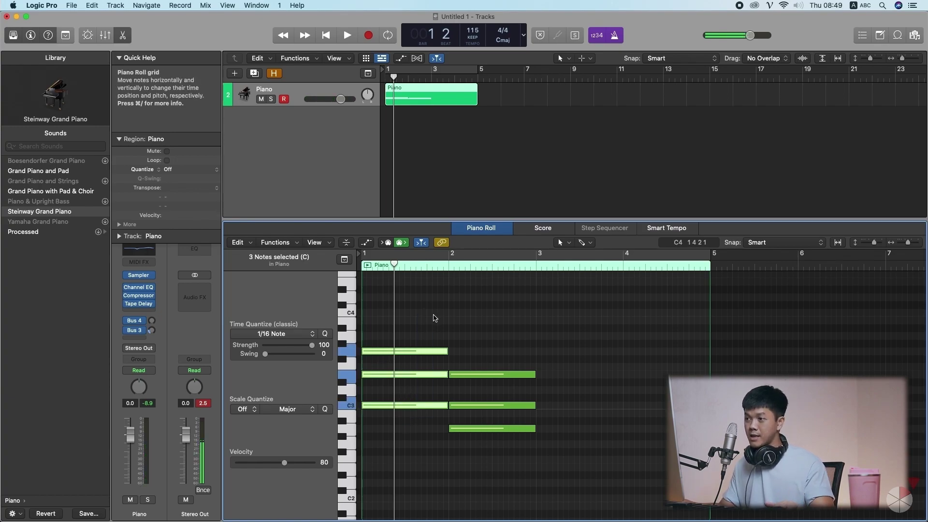
{"action": "key", "text": "super+t"}
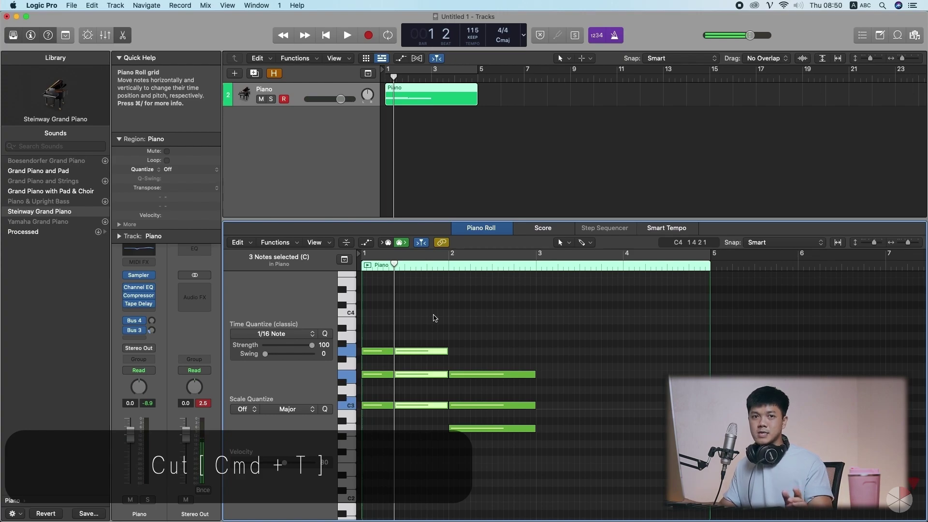
{"action": "key", "text": "Return"}
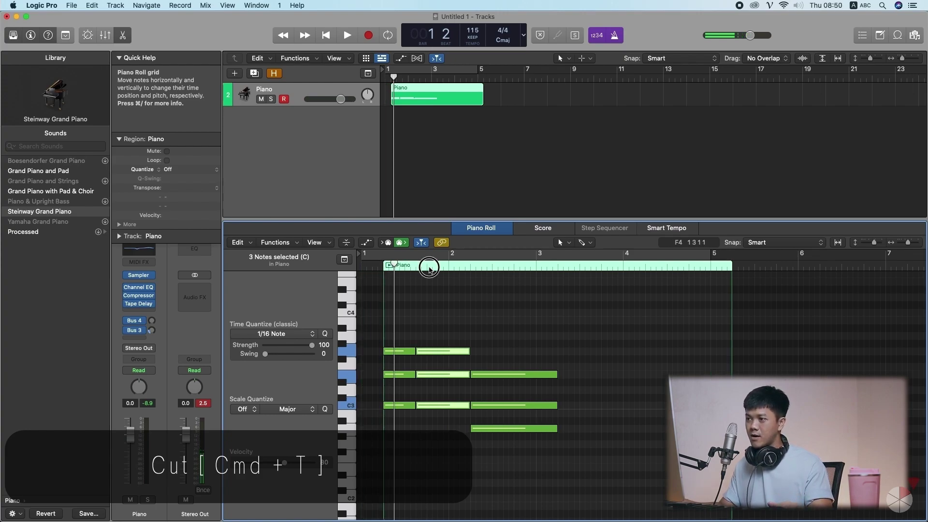
{"action": "left_click", "coordinate": [572, 326]}
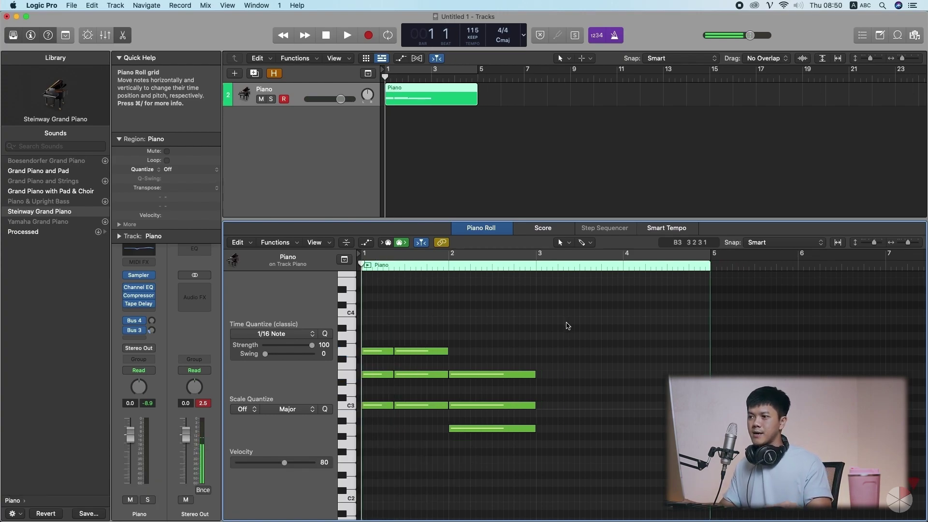
{"action": "key", "text": "space"}
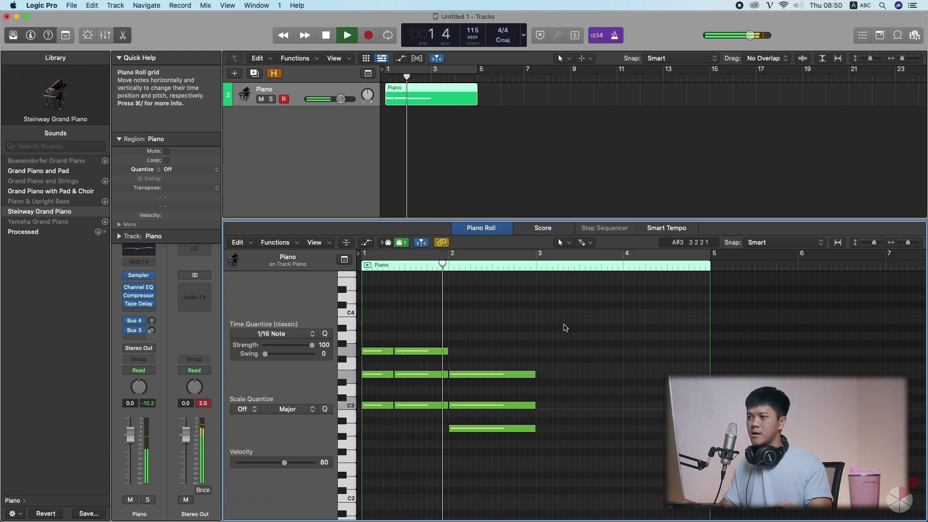
{"action": "key", "text": "space"}
Step: Select the three bar 1 chord notes and split them at position 1 2 3 1 with the Scissors tool
{"action": "left_click", "coordinate": [365, 256]}
{"action": "left_click_drag", "start_coordinate": [414, 327], "coordinate": [415, 409]}
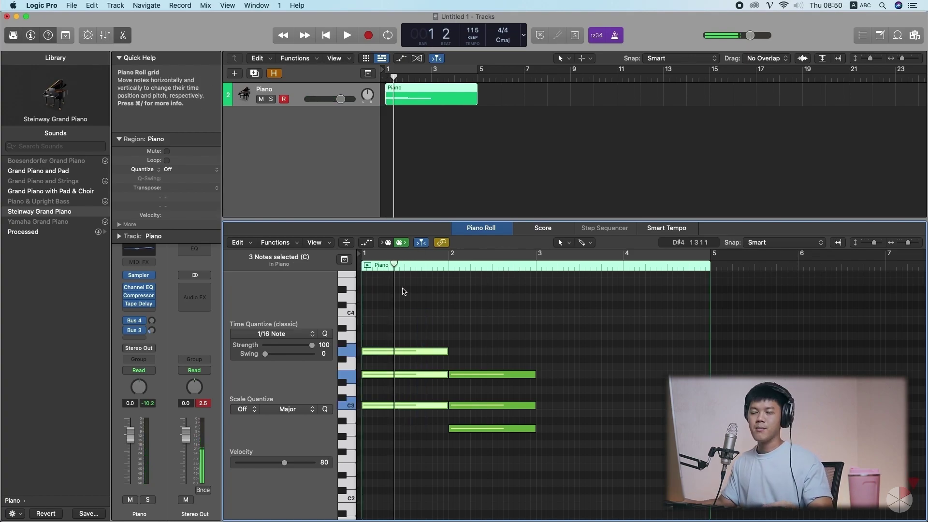
{"action": "key", "text": "t"}
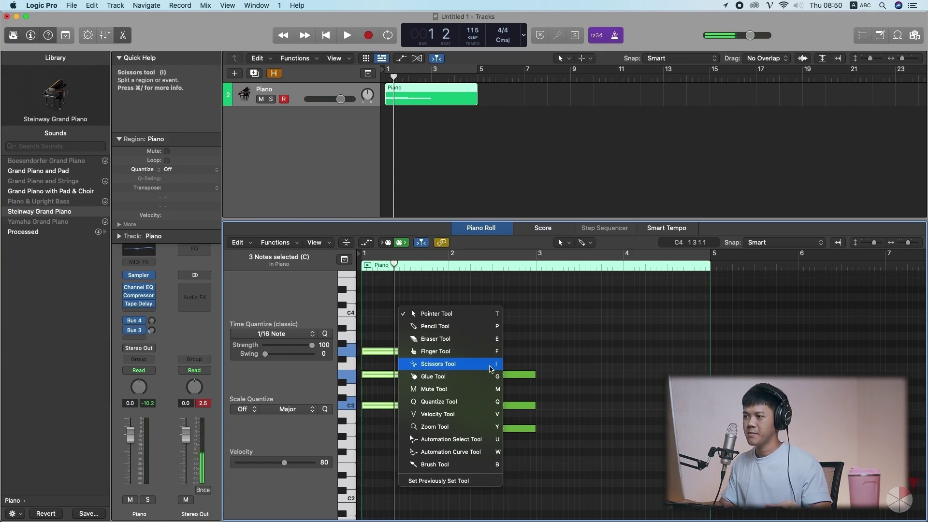
{"action": "left_click", "coordinate": [489, 367]}
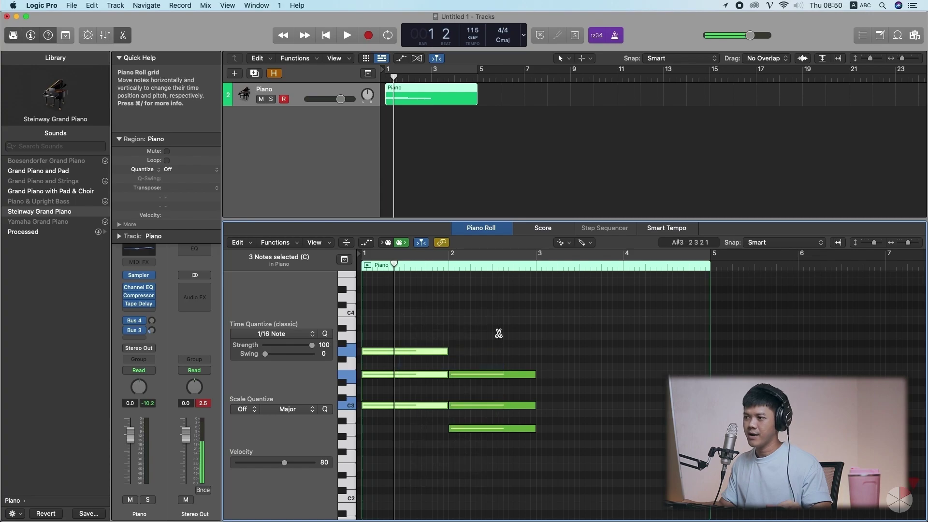
{"action": "key", "text": "t"}
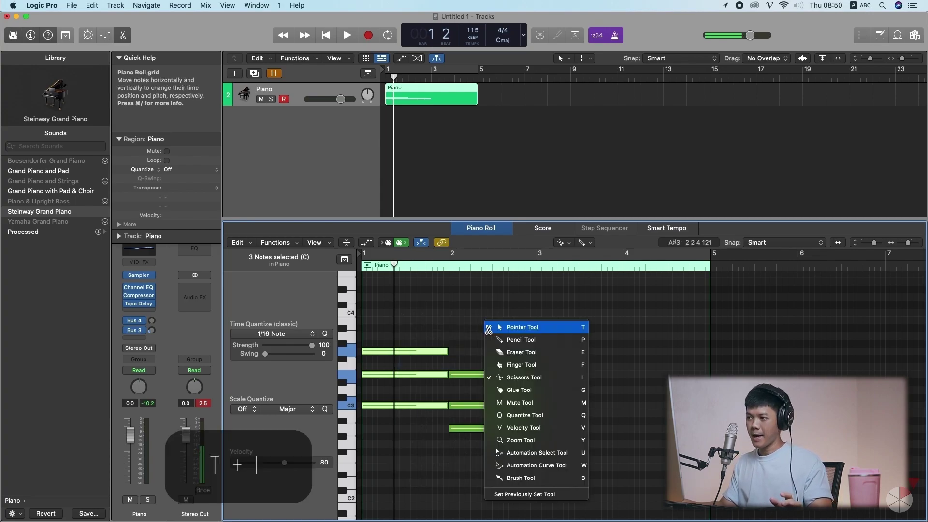
{"action": "key", "text": "Escape"}
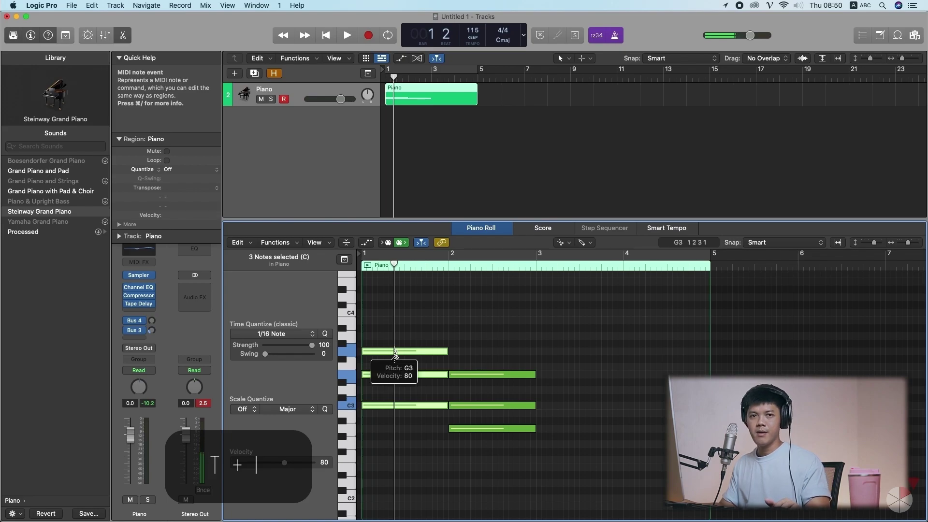
{"action": "left_click", "coordinate": [395, 353]}
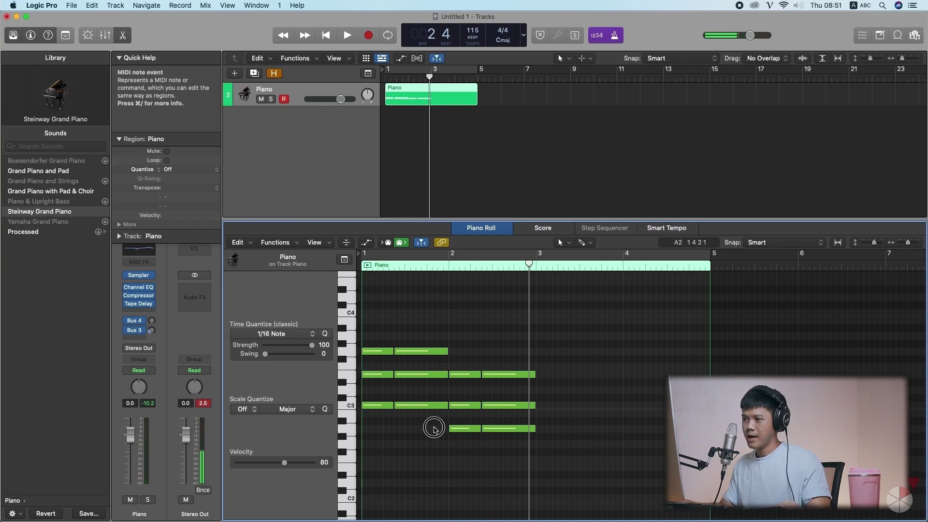
Step: Copy the split chord pattern into bar 3 as F2, A2 and C3 and into bar 4 as G2, B2 and D3
{"action": "left_click_drag", "start_coordinate": [431, 429], "coordinate": [365, 344]}
{"action": "left_click", "coordinate": [380, 406]}
{"action": "left_click_drag", "start_coordinate": [381, 407], "coordinate": [637, 423]}
{"action": "left_click", "coordinate": [635, 342]}
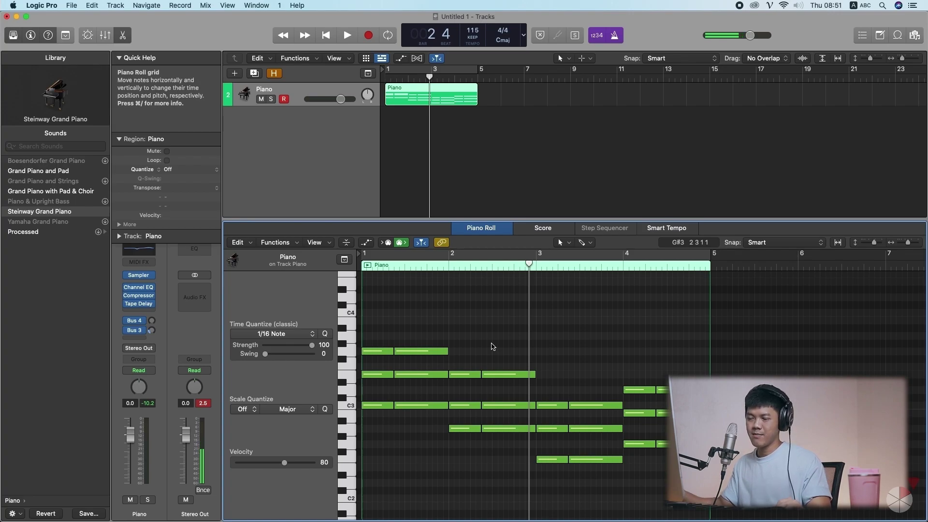
Step: Play the four-bar chord progression from the start with cycle mode off
{"action": "key", "text": "c"}
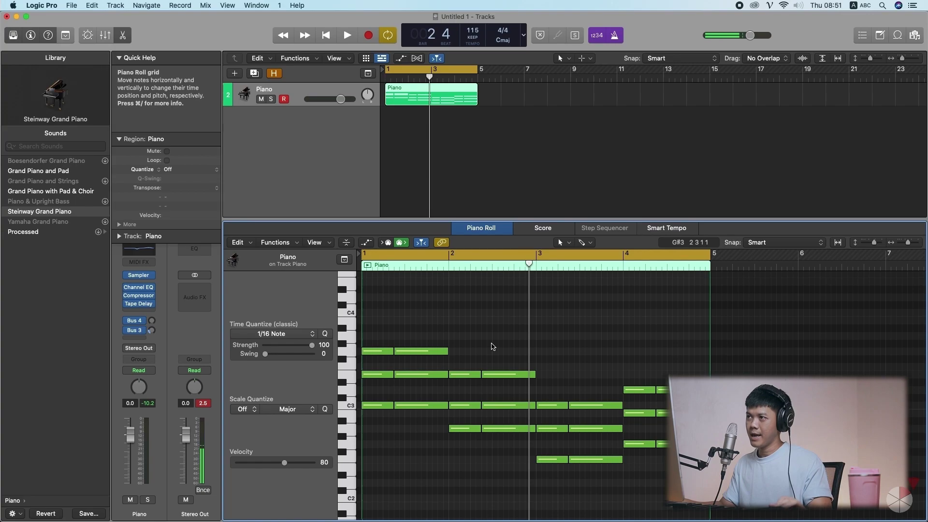
{"action": "key", "text": "c"}
{"action": "key", "text": "Return"}
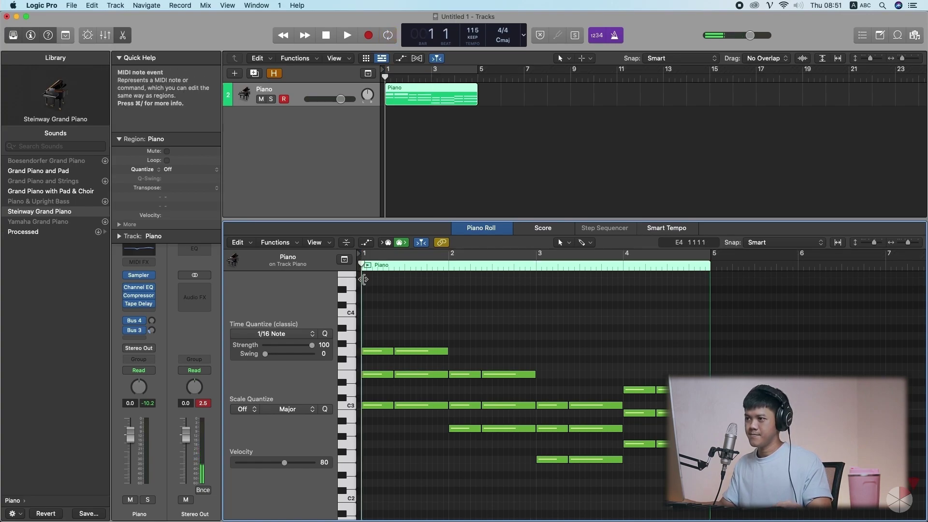
{"action": "key", "text": "space"}
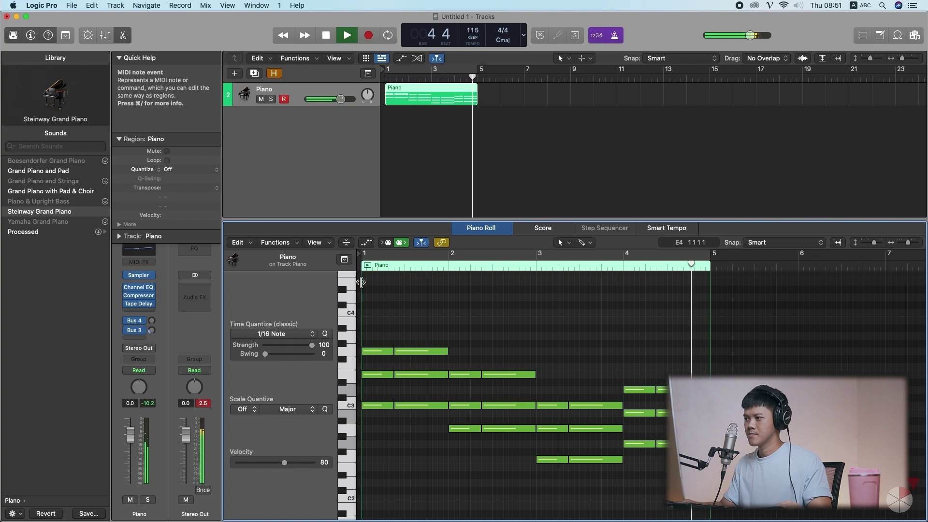
{"action": "key", "text": "space"}
Step: Shift the first G3 note in bar 1 slightly late, off the grid, to position 1 1 1 25
{"action": "key", "text": "z"}
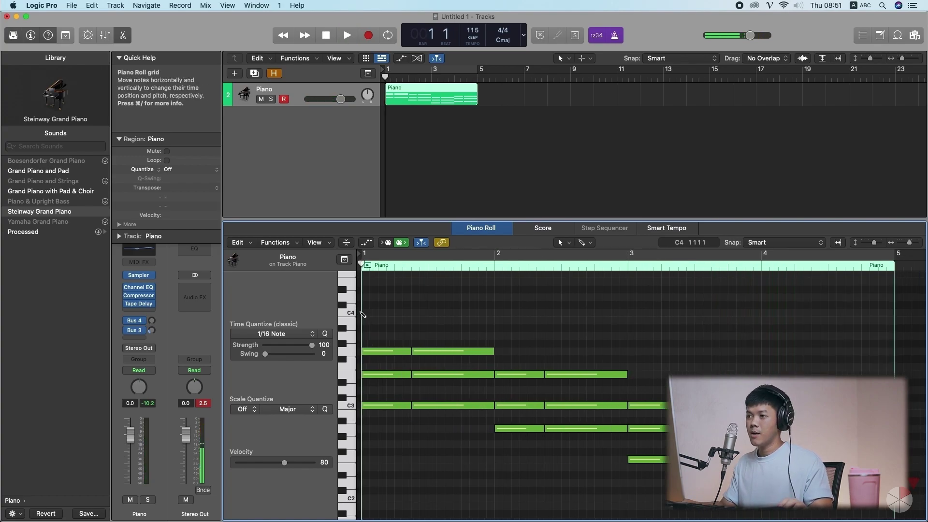
{"action": "scroll", "coordinate": [362, 314], "scroll_direction": "up", "scroll_amount": 5}
{"action": "left_click_drag", "start_coordinate": [385, 352], "coordinate": [395, 354]}
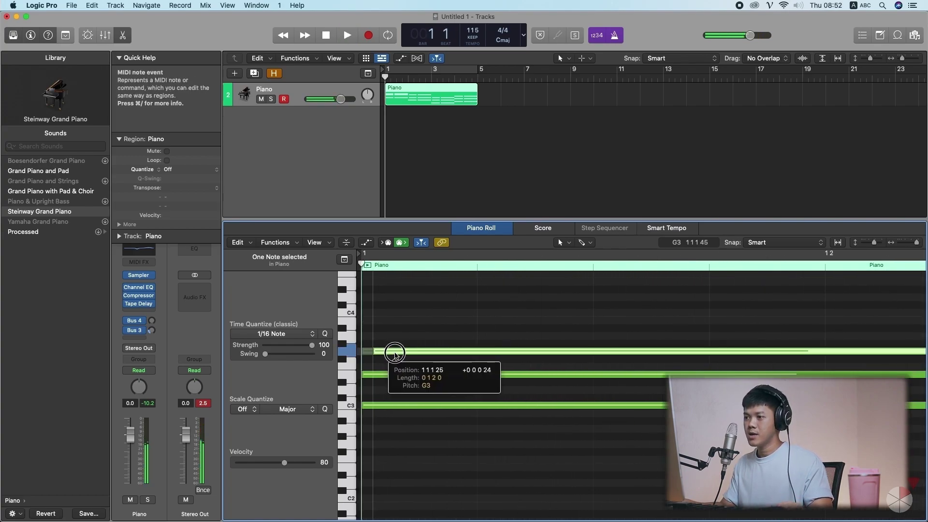
{"action": "left_click", "coordinate": [406, 321]}
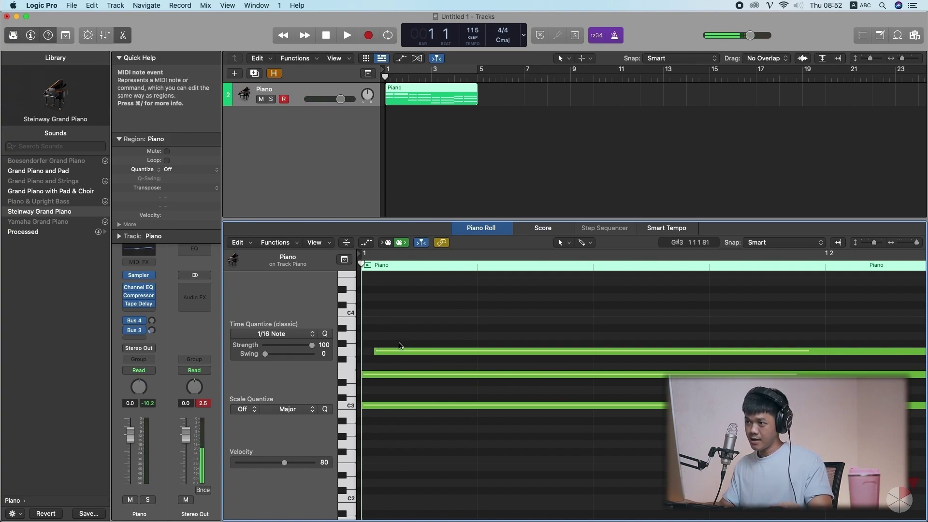
Step: Select the off-grid first G3 and second E3 notes in bar 1 and quantize them to 1/16 notes
{"action": "key", "text": "super+Left"}
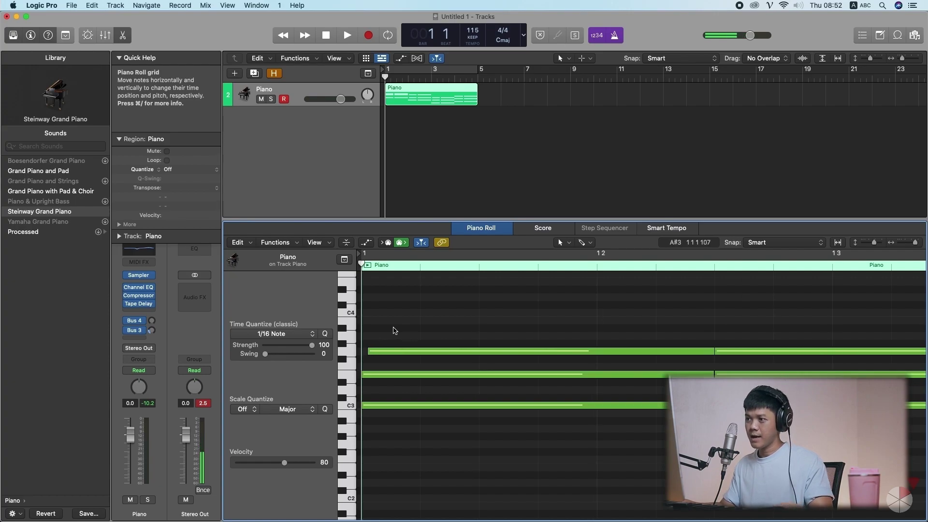
{"action": "left_click", "coordinate": [574, 353]}
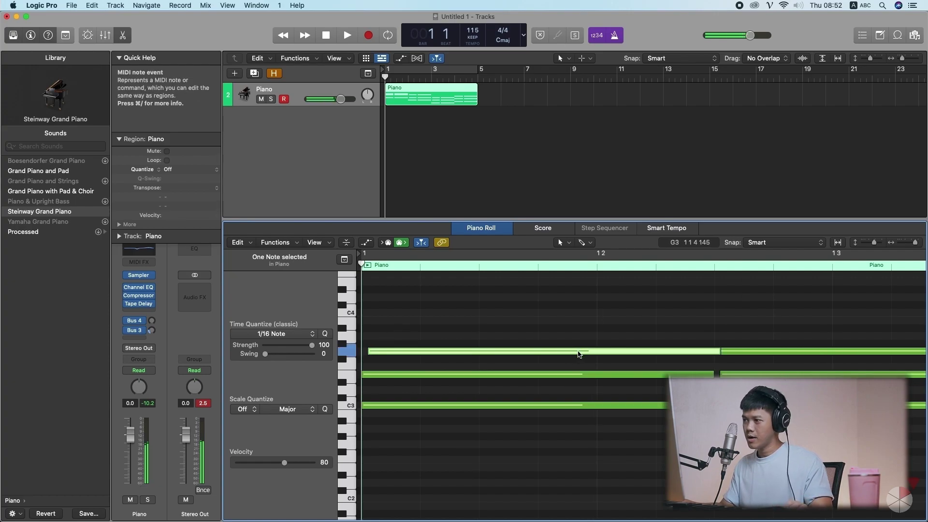
{"action": "left_click", "coordinate": [773, 374], "text": "shift"}
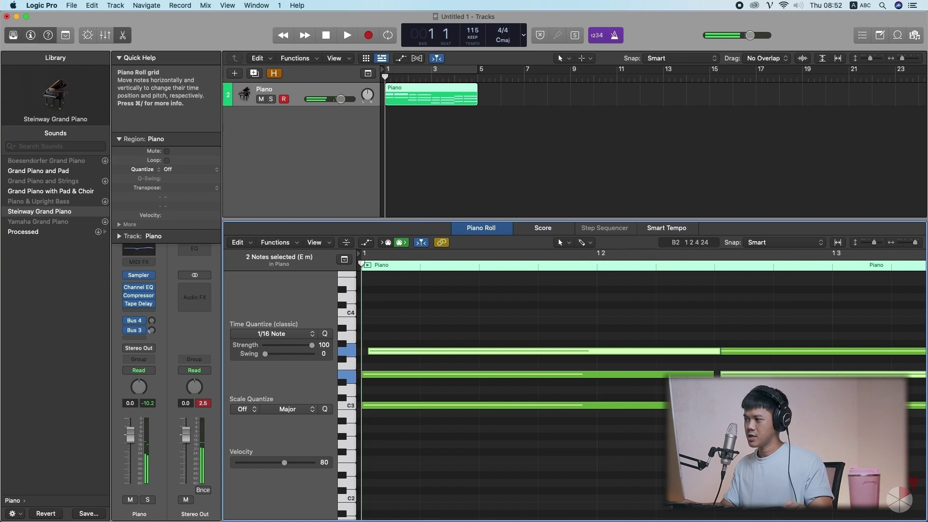
{"action": "key", "text": "q"}
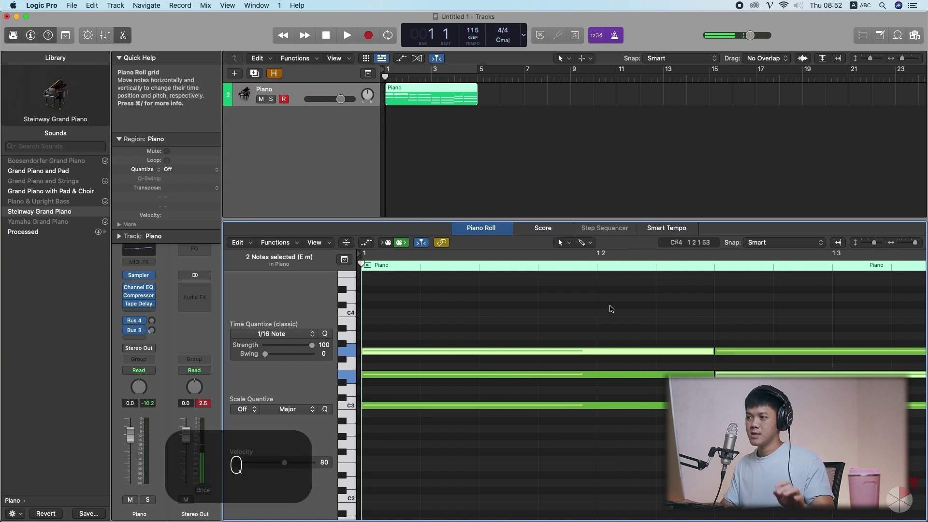
Step: Play part of the quantized progression and return the playhead to the start of bar 1
{"action": "key", "text": "super+Left"}
{"action": "key", "text": "super+Left"}
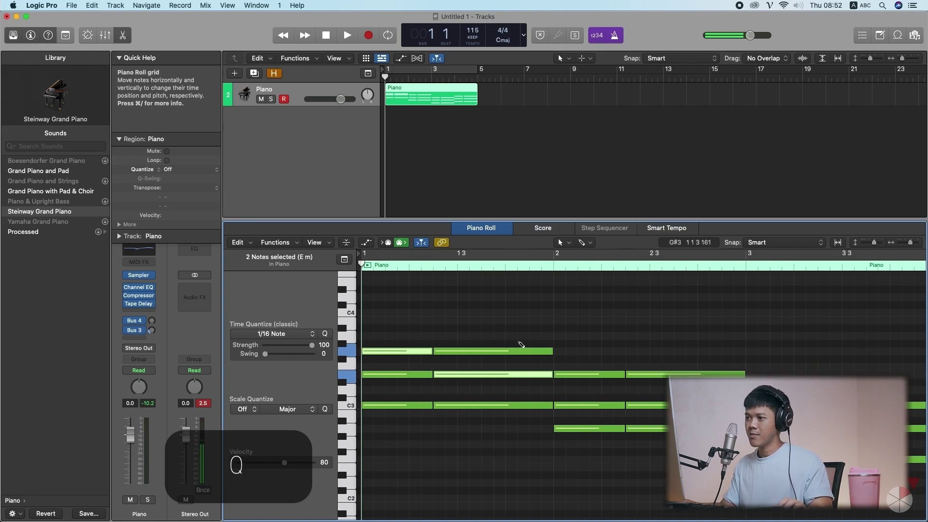
{"action": "key", "text": "super+Left"}
{"action": "key", "text": "super+Left"}
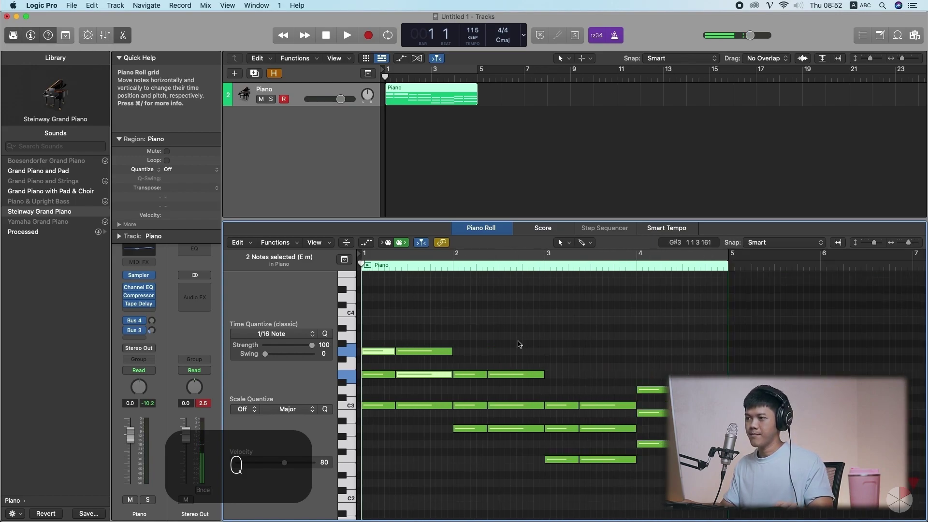
{"action": "key", "text": "space"}
{"action": "key", "text": "super+Left"}
{"action": "key", "text": "super+Left"}
{"action": "key", "text": "super+Left"}
{"action": "key", "text": "super+Right"}
{"action": "key", "text": "super+Right"}
{"action": "key", "text": "super+Right"}
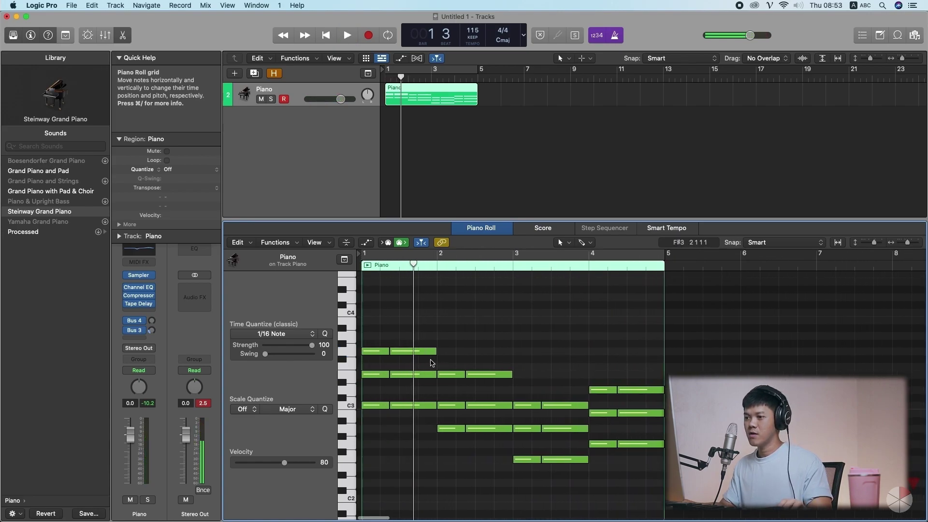
{"action": "left_click", "coordinate": [364, 267]}
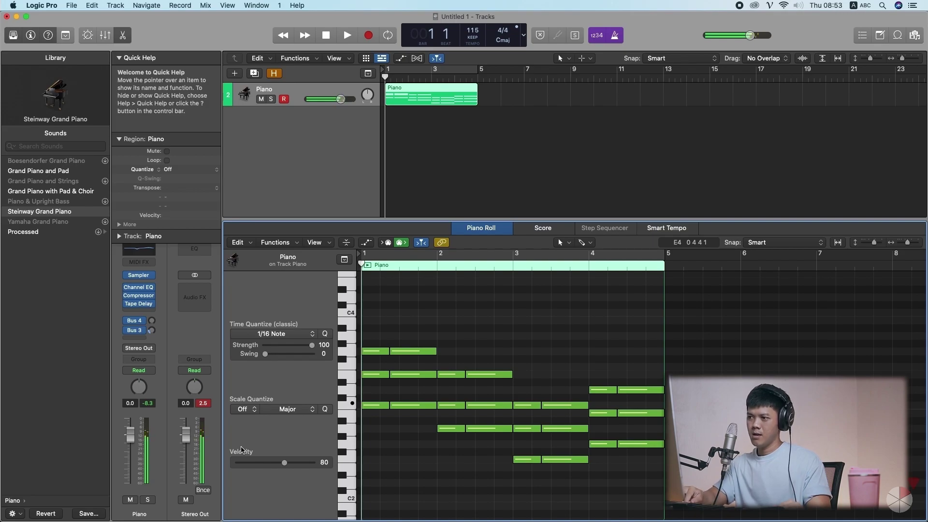
Step: Audition individual chord notes in bars 1, 3 and 4, ending with the second G2 in bar 4
{"action": "mouse_move", "coordinate": [383, 357]}
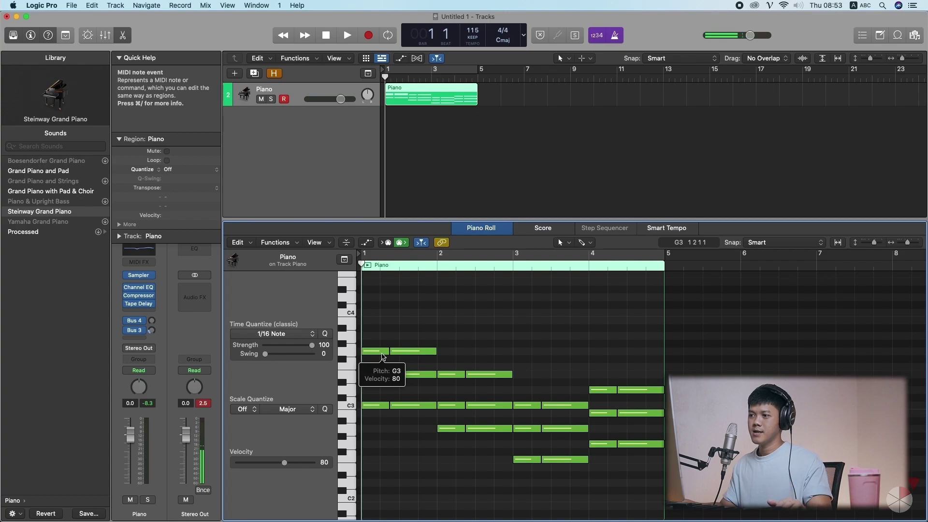
{"action": "left_click", "coordinate": [557, 406]}
{"action": "left_click", "coordinate": [416, 405]}
{"action": "left_click", "coordinate": [416, 374]}
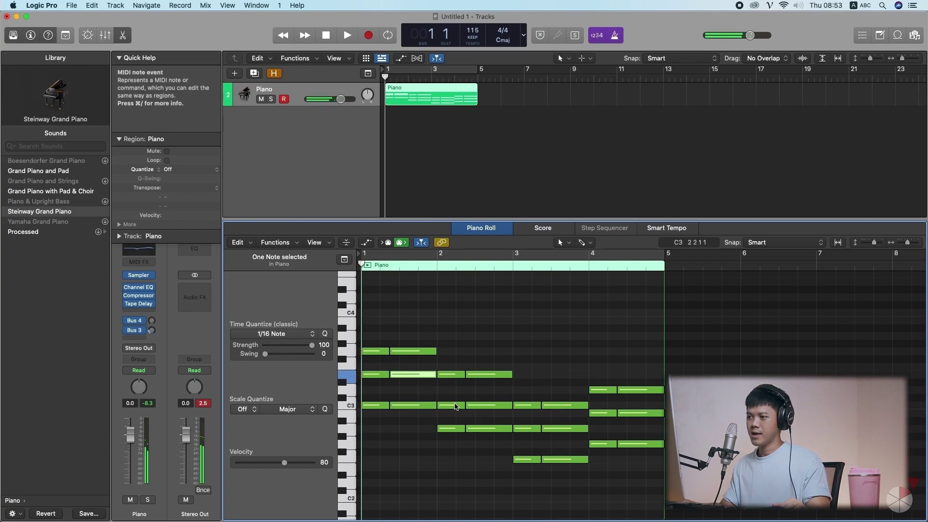
{"action": "left_click", "coordinate": [631, 390]}
{"action": "left_click", "coordinate": [635, 413]}
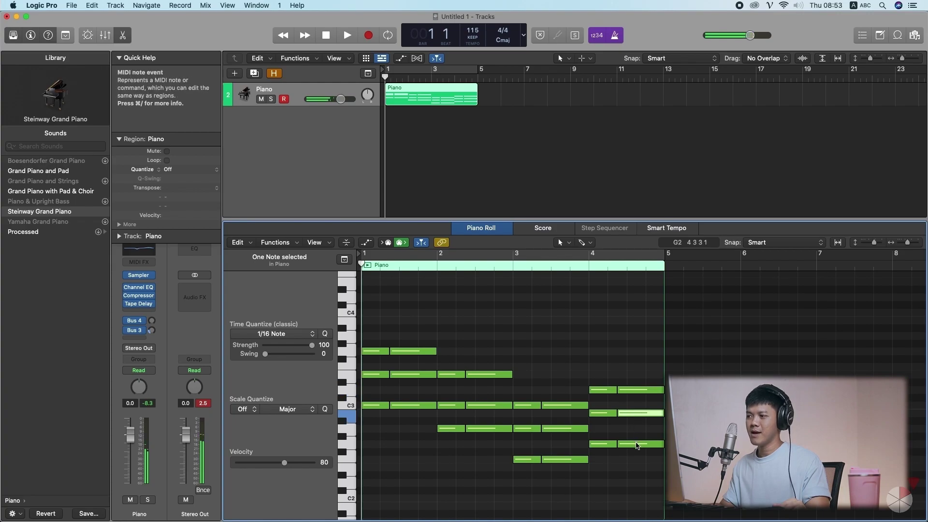
{"action": "left_click", "coordinate": [637, 445]}
Step: Set the velocity of the first C3 note in bar 1 to 45
{"action": "key", "text": "super+Right"}
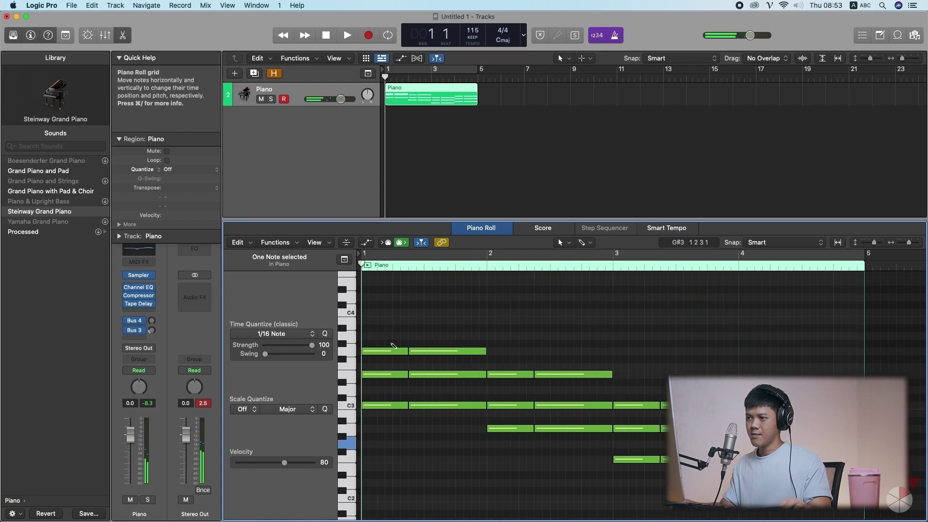
{"action": "left_click", "coordinate": [390, 405]}
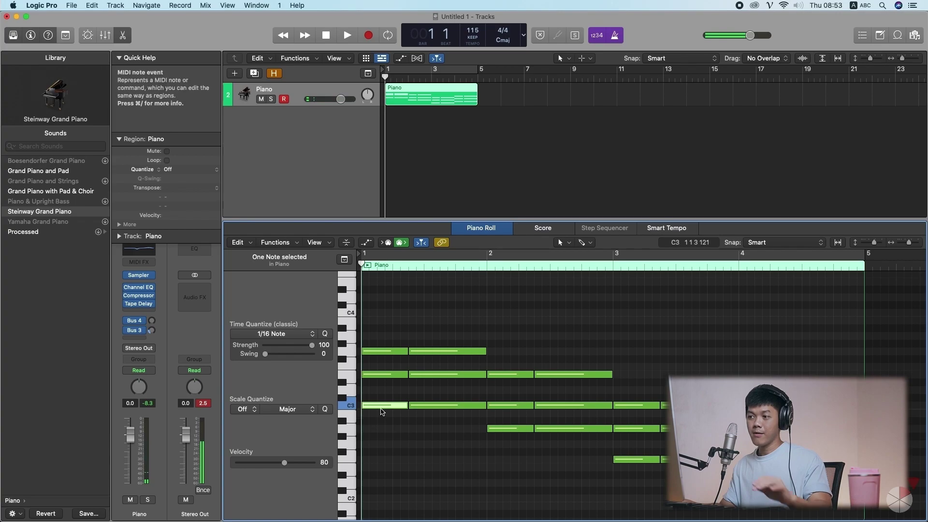
{"action": "left_click_drag", "start_coordinate": [284, 463], "coordinate": [264, 465]}
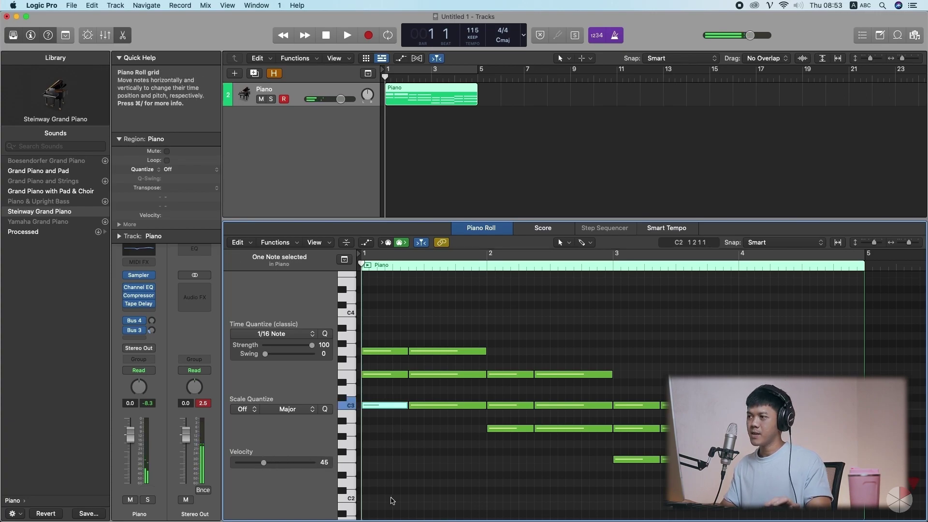
Step: Adjust the first C3 note in bar 1 with the Velocity tool, finishing at a velocity of 81
{"action": "key", "text": "t"}
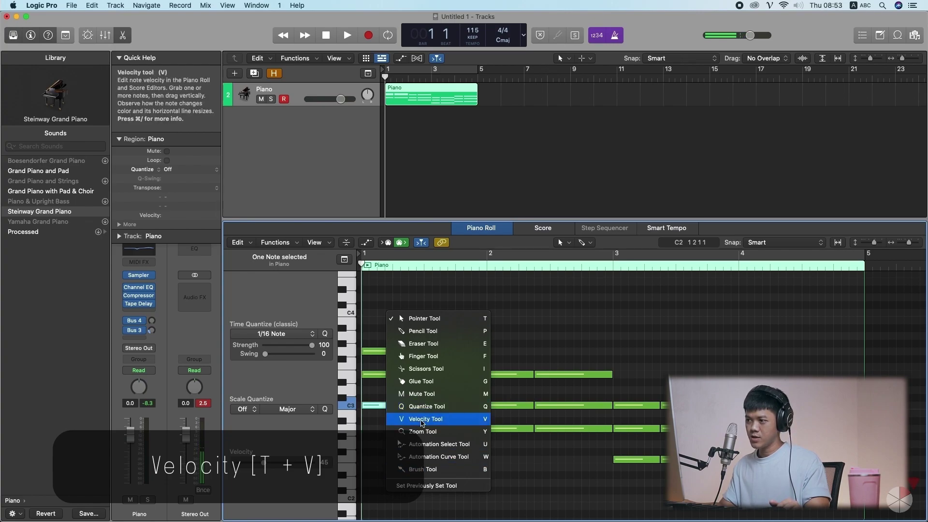
{"action": "left_click", "coordinate": [422, 419]}
{"action": "left_click_drag", "start_coordinate": [393, 407], "coordinate": [388, 439]}
{"action": "left_click_drag", "start_coordinate": [388, 438], "coordinate": [388, 444]}
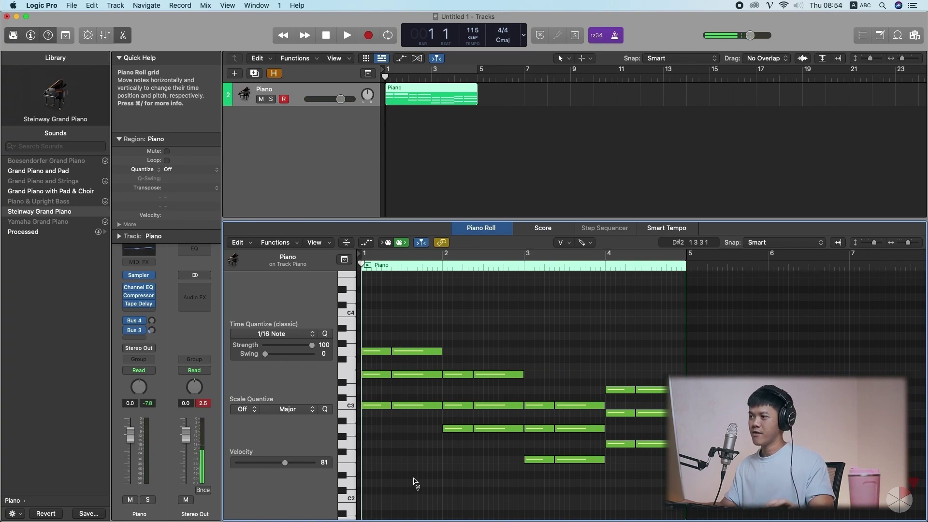
{"action": "mouse_move", "coordinate": [404, 404]}
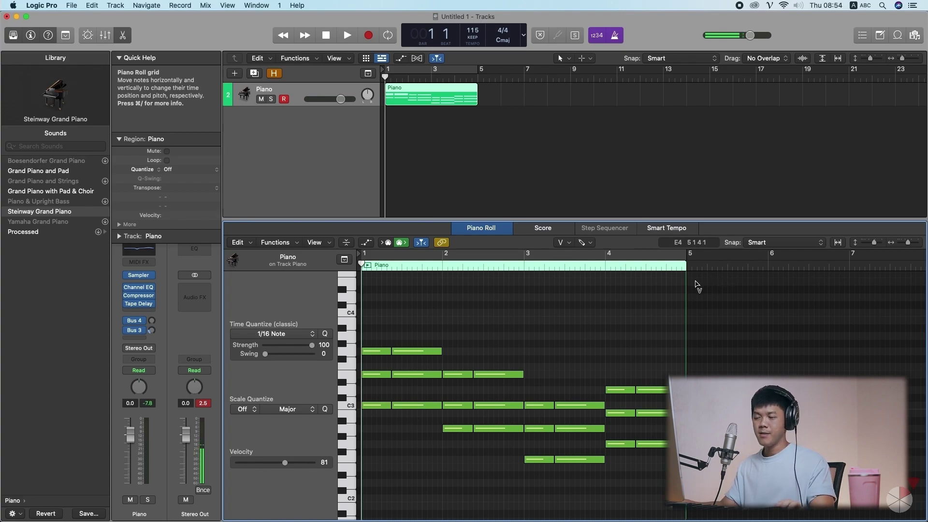
Step: Close the Piano Roll and look through the tools available in the Tracks area
{"action": "key", "text": "e"}
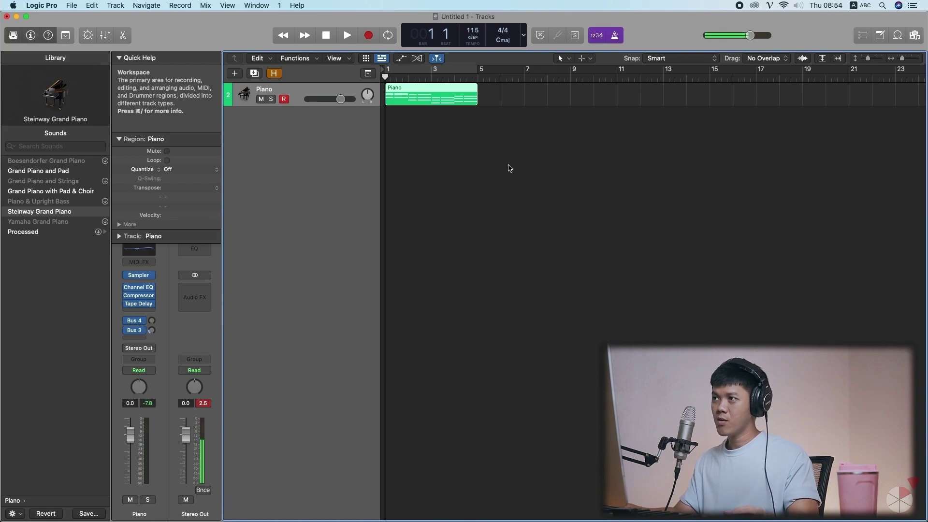
{"action": "key", "text": "t"}
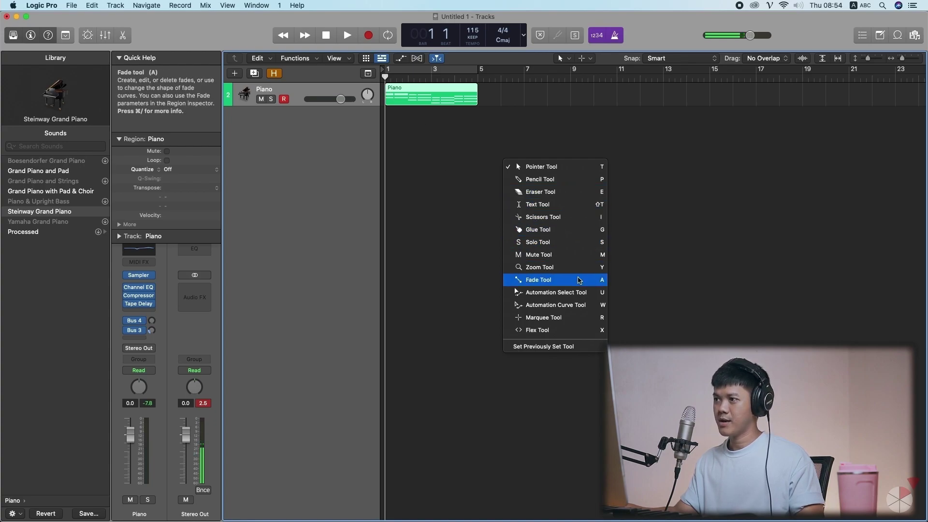
{"action": "key", "text": "Escape"}
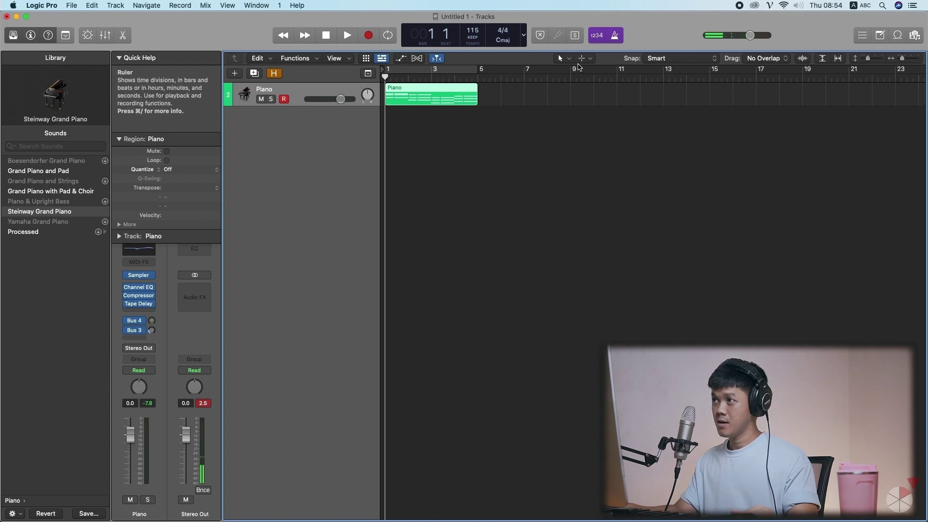
{"action": "left_click", "coordinate": [569, 58]}
{"action": "left_click", "coordinate": [442, 111]}
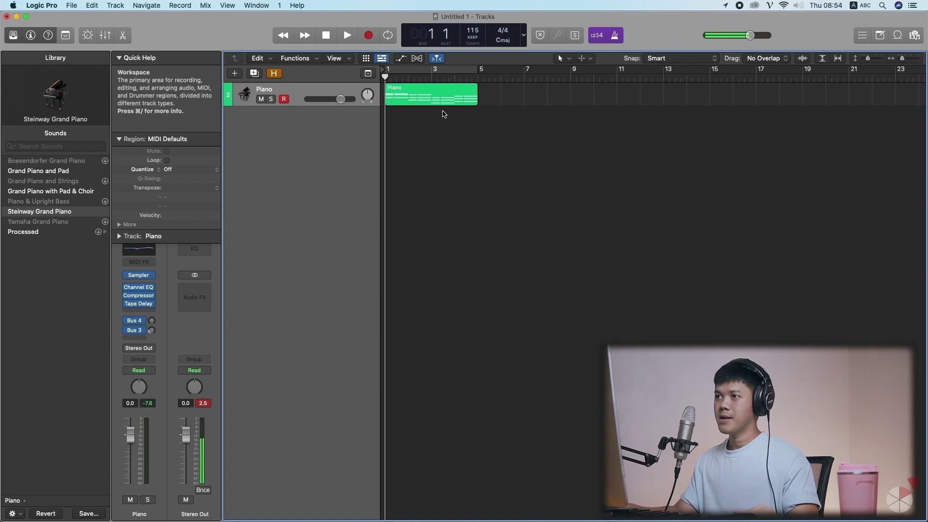
Step: Add one software instrument track with an empty channel strip below the Piano track
{"action": "left_click", "coordinate": [309, 86]}
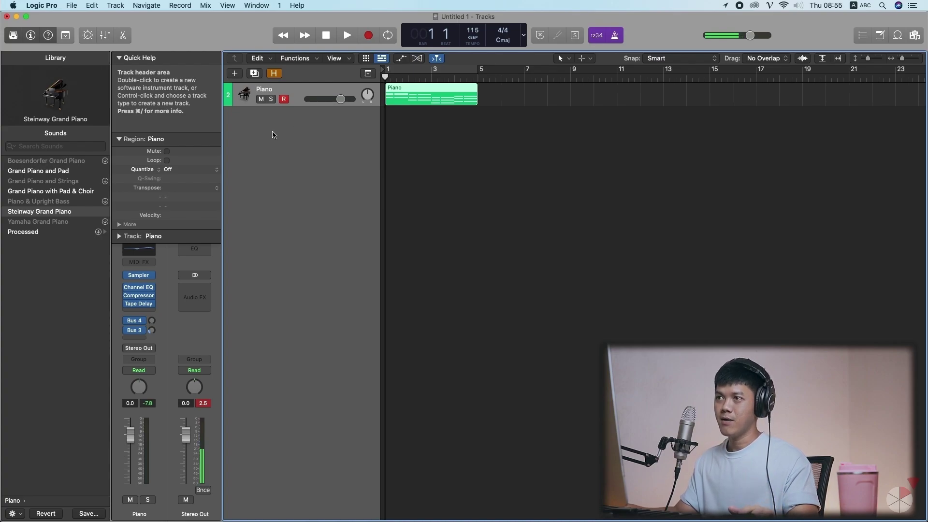
{"action": "left_click", "coordinate": [234, 73]}
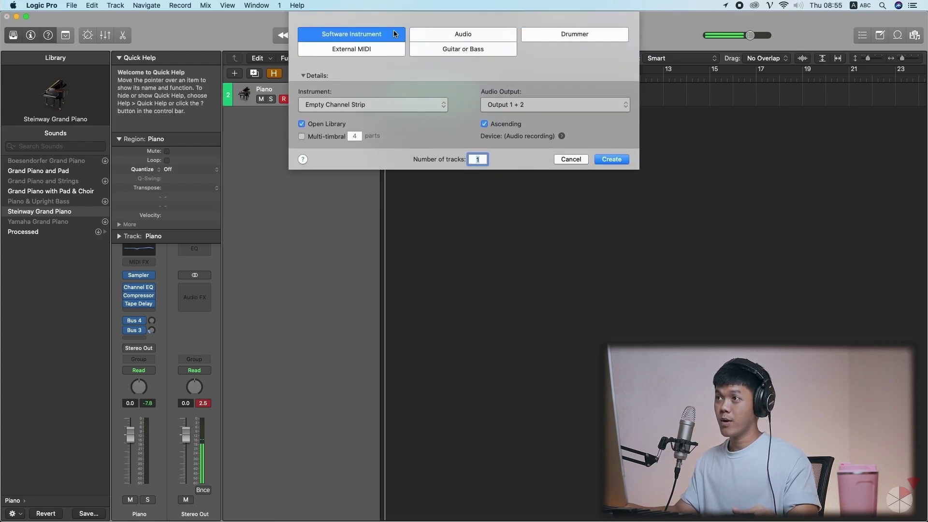
{"action": "left_click", "coordinate": [598, 161]}
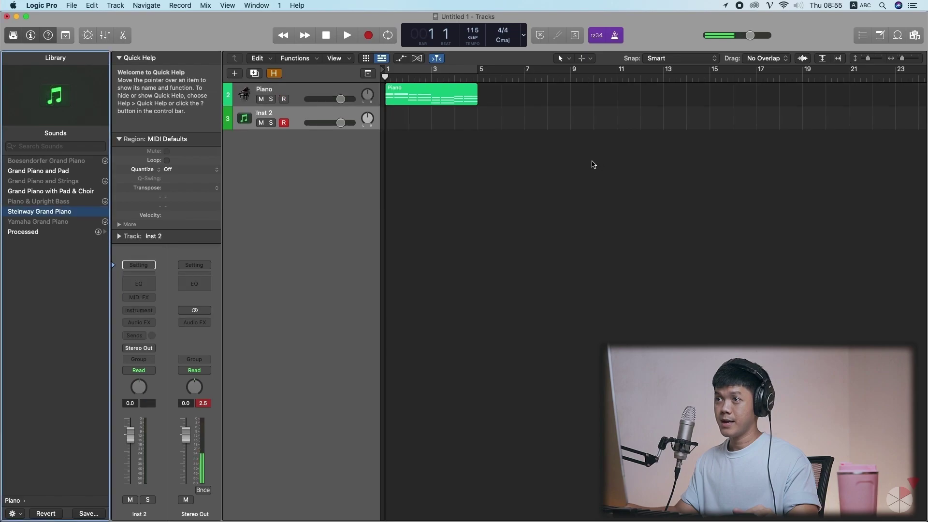
Step: Switch to Finder, move its window over the Tracks area and open the Snap folder in zThinh Collection
{"action": "key", "text": "super+Tab"}
{"action": "left_click_drag", "start_coordinate": [266, 137], "coordinate": [543, 140]}
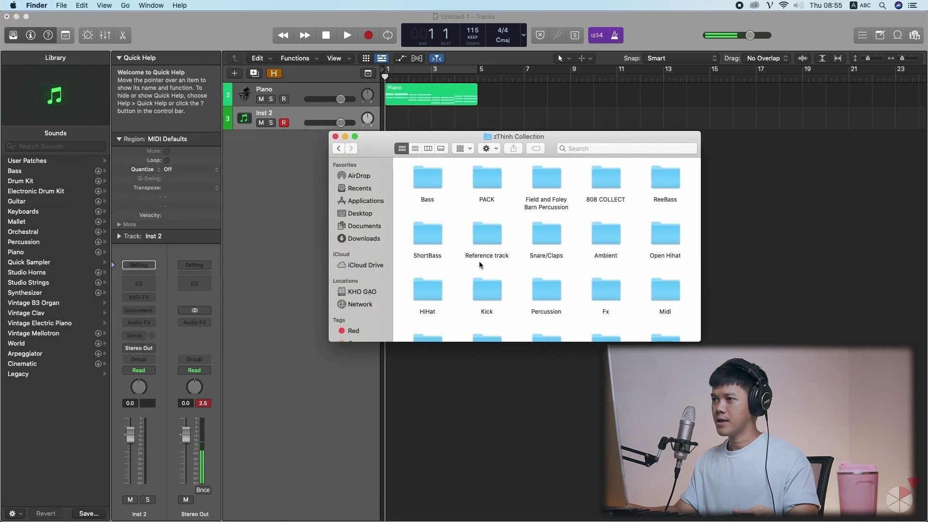
{"action": "scroll", "coordinate": [558, 269], "scroll_direction": "down", "scroll_amount": 2}
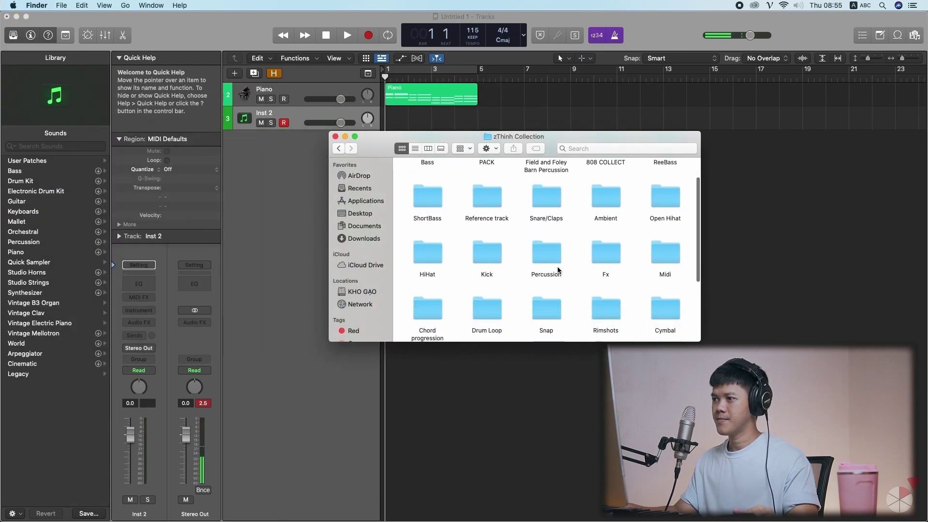
{"action": "double_click", "coordinate": [548, 303]}
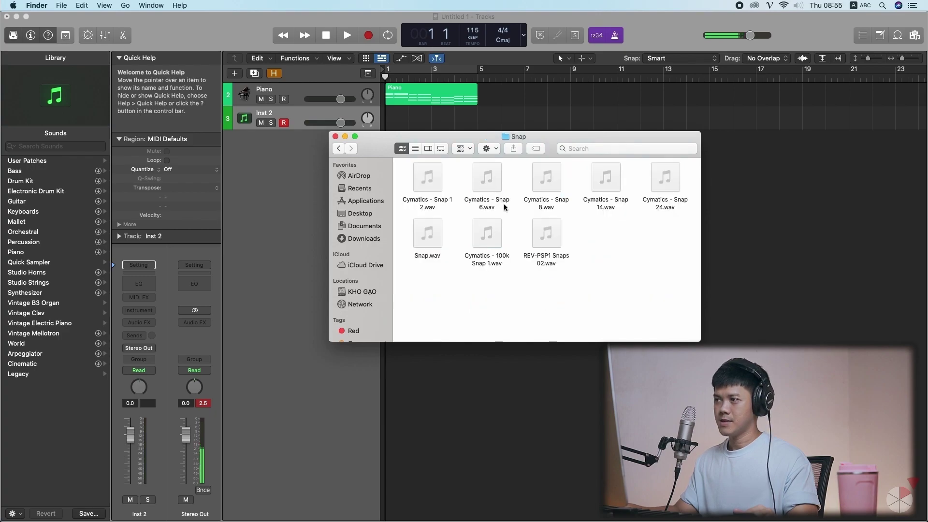
Step: Audition snap samples, from Cymatics - Snap 14.wav back to Cymatics - Snap 6.wav
{"action": "left_click", "coordinate": [607, 176]}
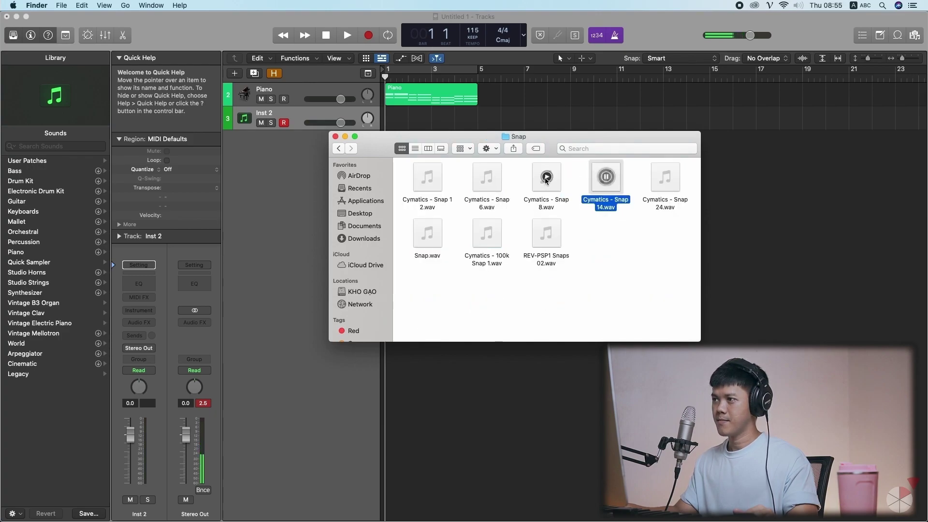
{"action": "key", "text": "Left"}
{"action": "key", "text": "Left"}
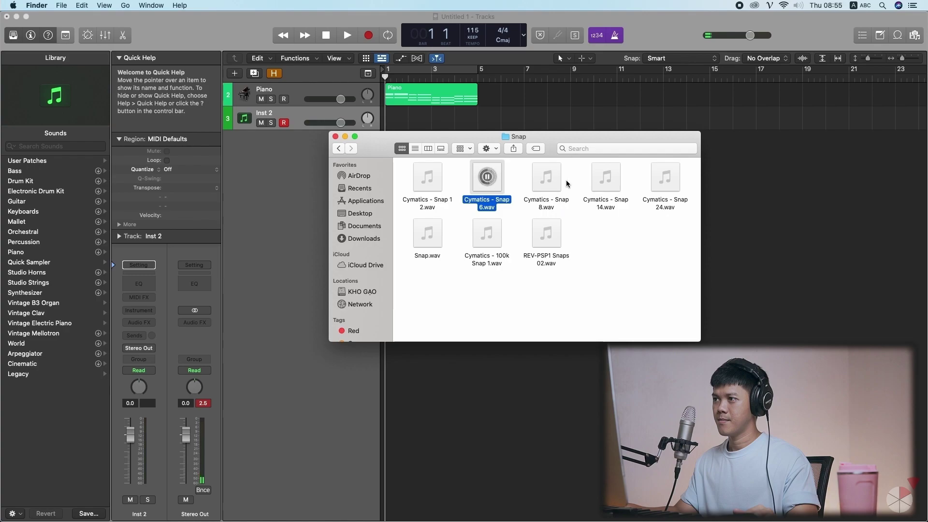
{"action": "left_click", "coordinate": [486, 178]}
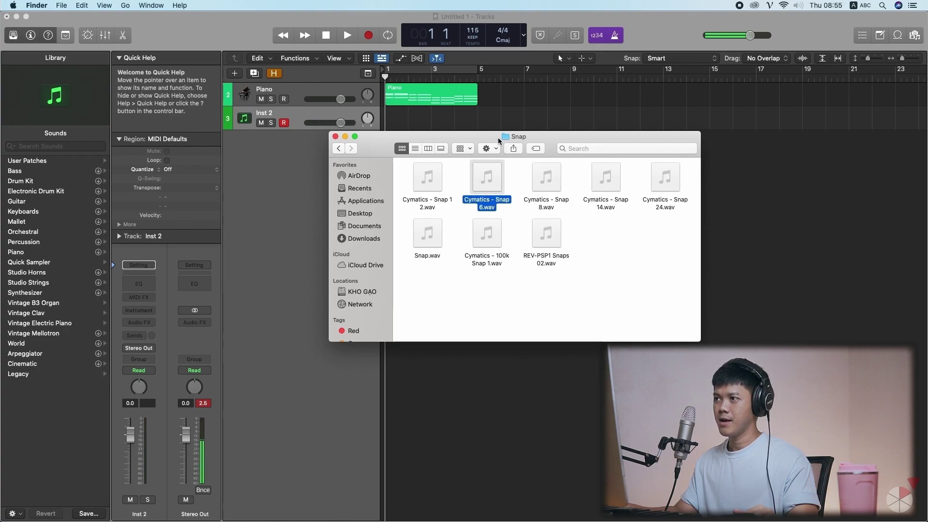
Step: Load Cymatics - Snap 6.wav into Quick Sampler on the new instrument track, with the Finder window moved aside
{"action": "left_click_drag", "start_coordinate": [500, 140], "coordinate": [710, 140]}
{"action": "left_click_drag", "start_coordinate": [698, 208], "coordinate": [288, 123]}
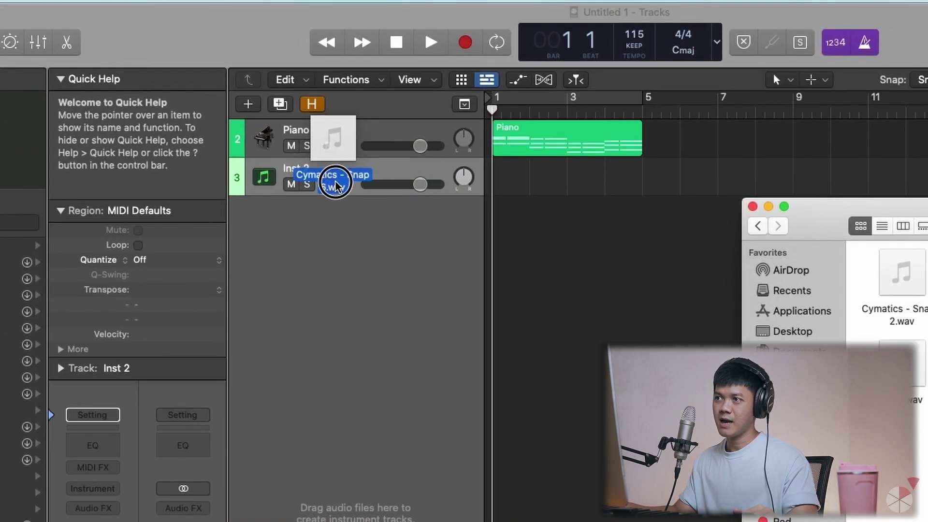
{"action": "left_click_drag", "start_coordinate": [334, 185], "coordinate": [407, 204]}
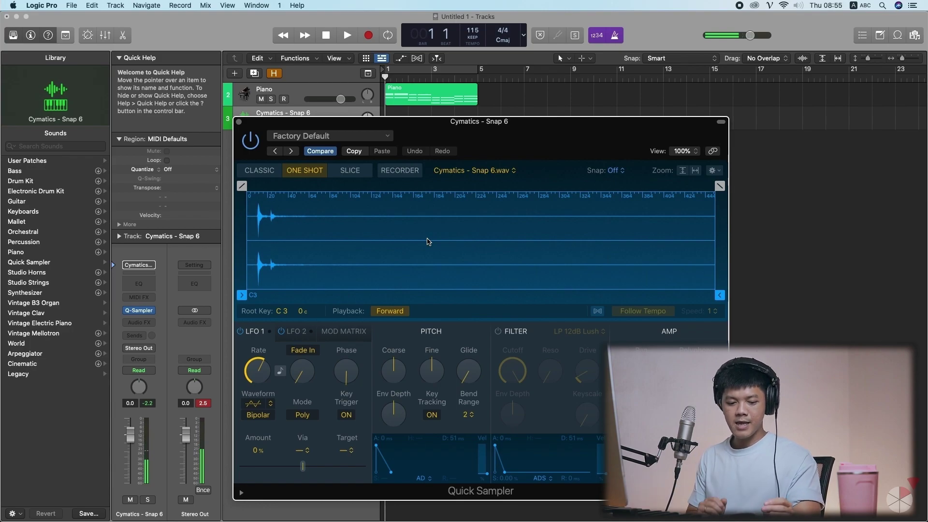
Step: Open the Musical Typing keyboard, move it aside and play the snap sample at several pitches
{"action": "key", "text": "super+k"}
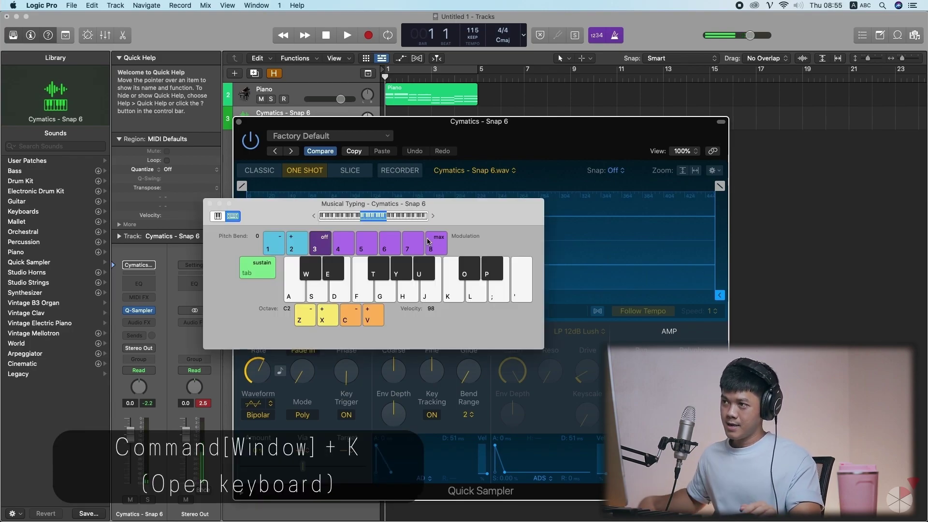
{"action": "left_click_drag", "start_coordinate": [458, 204], "coordinate": [701, 160]}
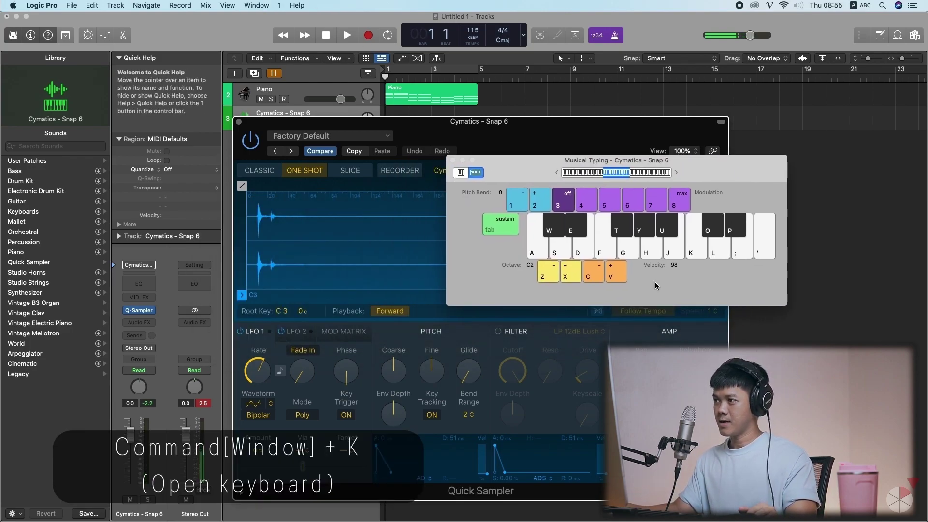
{"action": "left_click", "coordinate": [698, 246]}
{"action": "left_click", "coordinate": [629, 253]}
{"action": "left_click", "coordinate": [610, 254]}
{"action": "left_click", "coordinate": [593, 253]}
{"action": "left_click", "coordinate": [563, 252]}
{"action": "left_click", "coordinate": [543, 250]}
{"action": "left_click", "coordinate": [543, 250]}
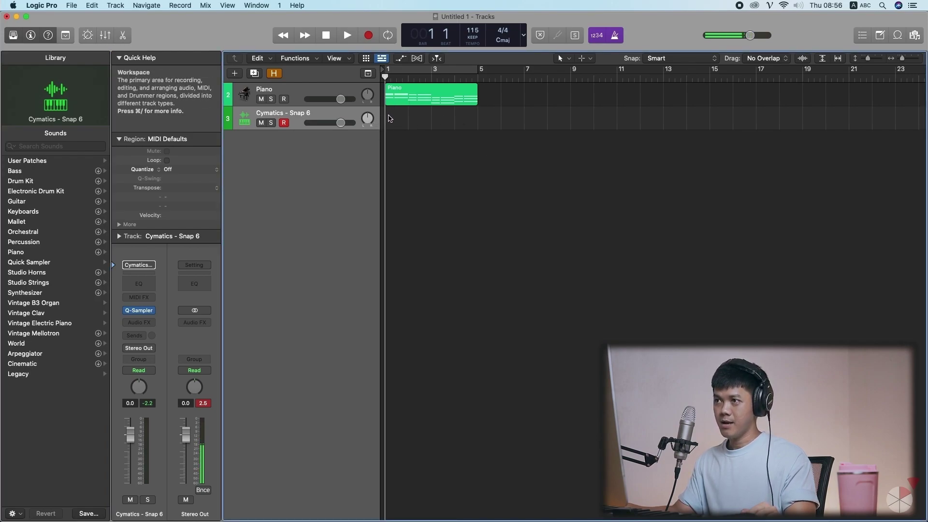
Step: Create a MIDI region at bar 1 on the Cymatics - Snap 6 track and extend it to four bars
{"action": "right_click", "coordinate": [389, 118]}
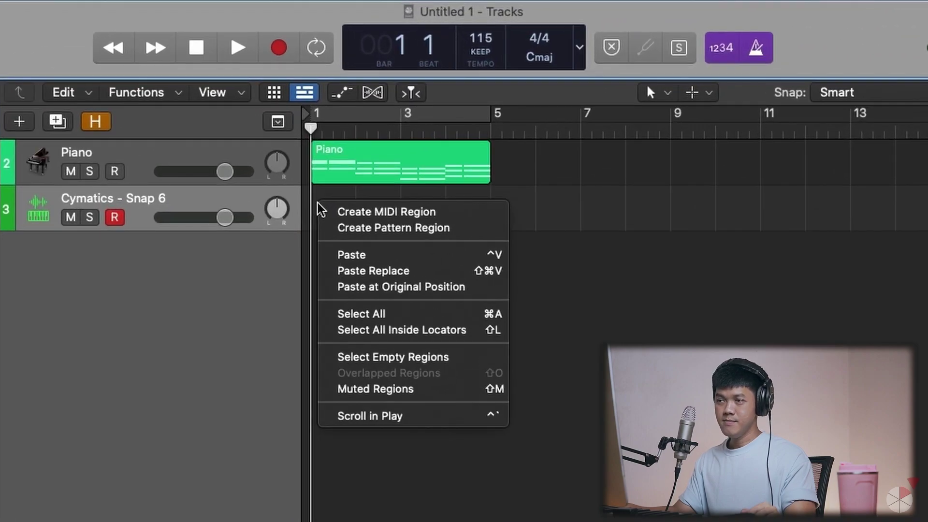
{"action": "left_click", "coordinate": [342, 210]}
{"action": "left_click_drag", "start_coordinate": [352, 218], "coordinate": [487, 224]}
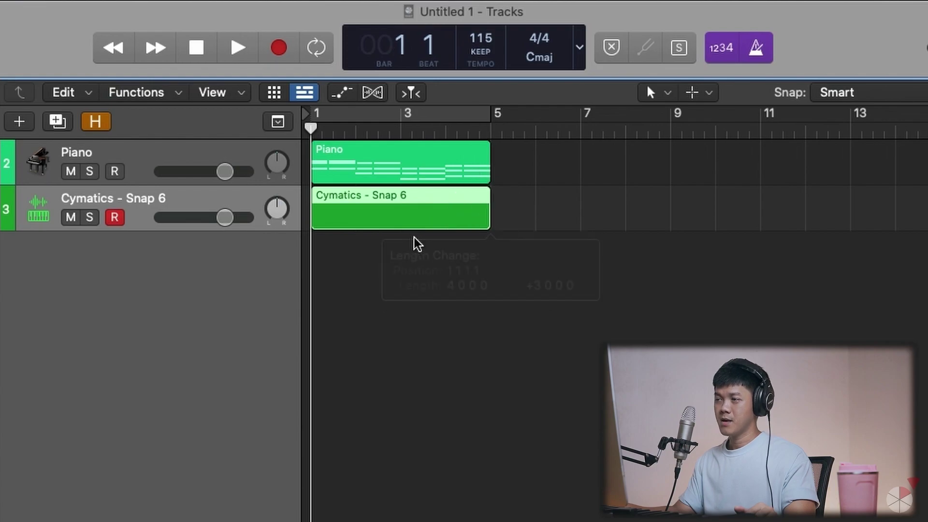
Step: Open the snap region in the Piano Roll and add short C3 notes on beats 2 and 4 of bar 1
{"action": "double_click", "coordinate": [383, 216]}
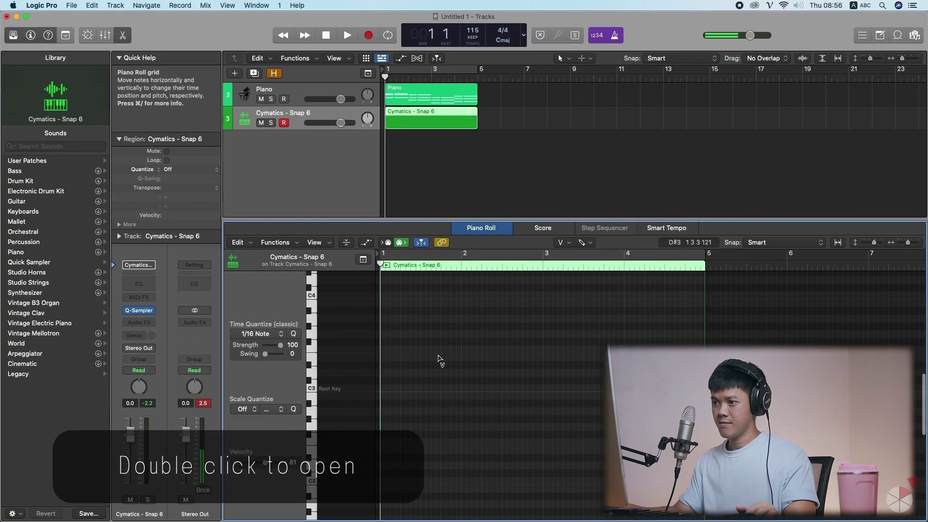
{"action": "key", "text": "super+Right"}
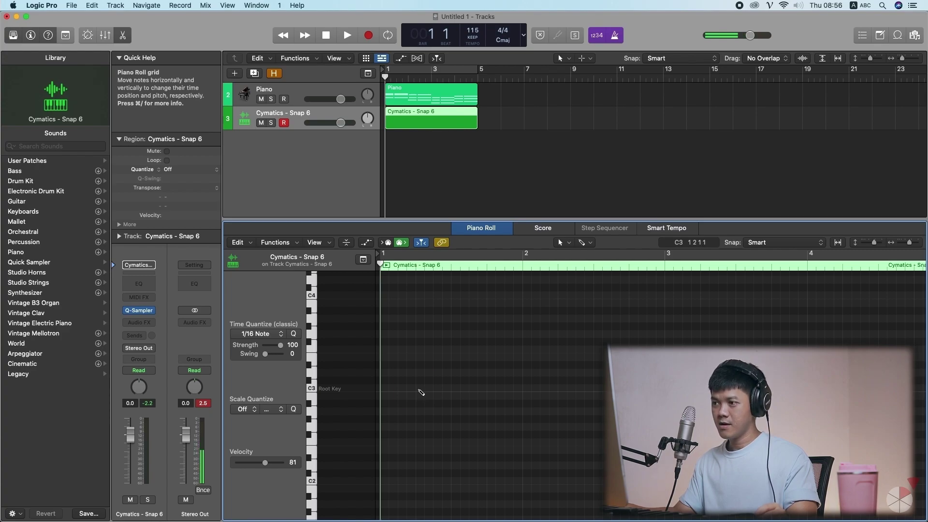
{"action": "left_click", "coordinate": [421, 389], "text": "super"}
{"action": "left_click_drag", "start_coordinate": [468, 390], "coordinate": [433, 390]}
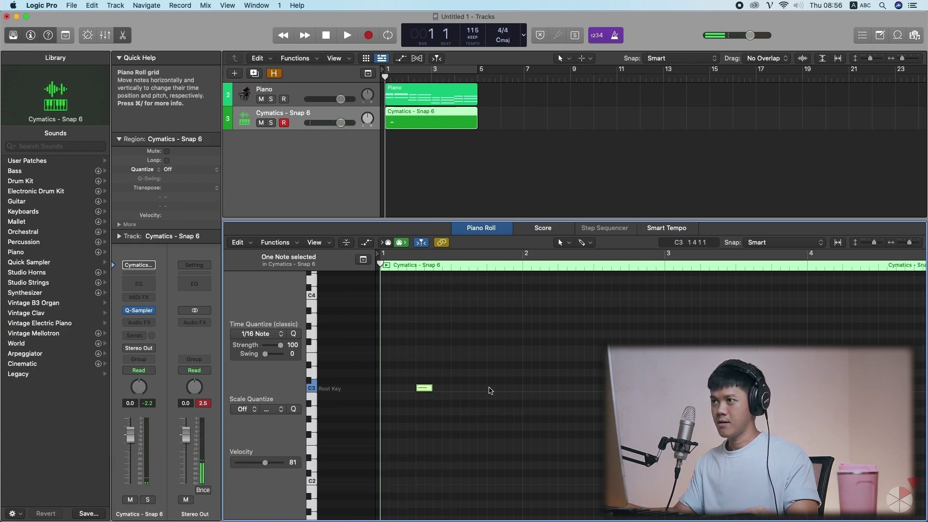
{"action": "key", "text": "space"}
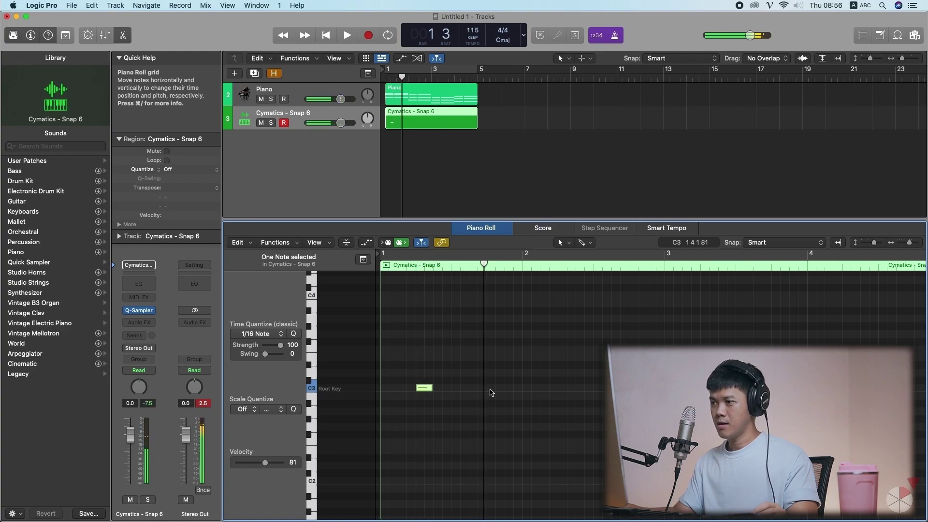
{"action": "left_click", "coordinate": [490, 389], "text": "super"}
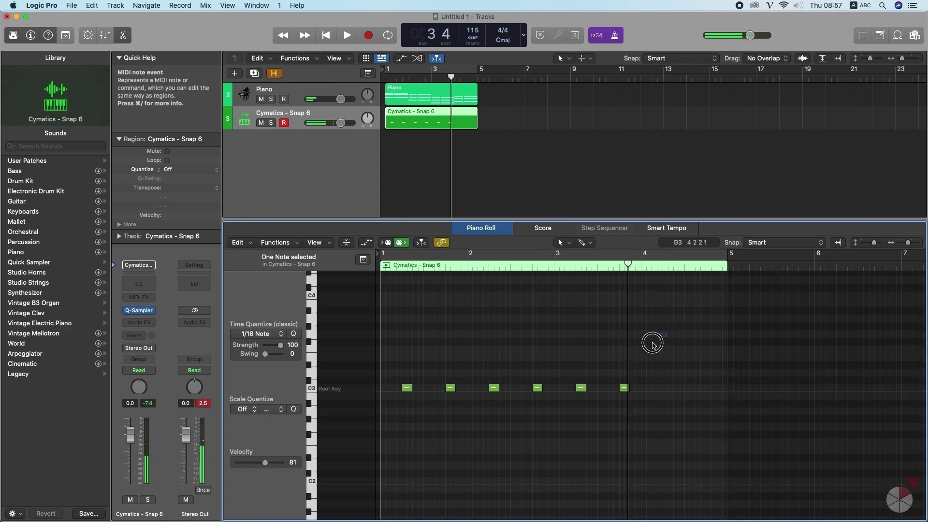
Step: Copy the two C3 snap notes from bar 3 into bar 4 and play back the pattern
{"action": "left_click_drag", "start_coordinate": [652, 344], "coordinate": [565, 423]}
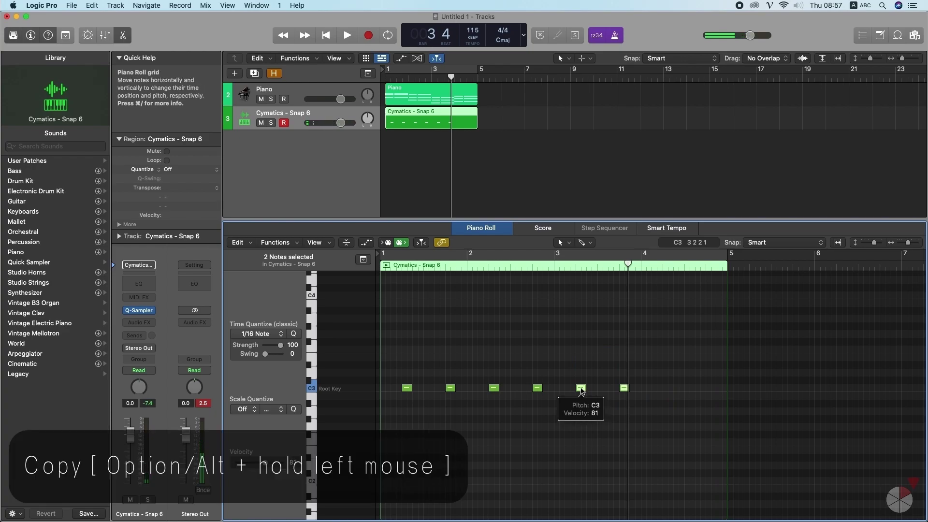
{"action": "left_click_drag", "start_coordinate": [581, 390], "coordinate": [668, 391]}
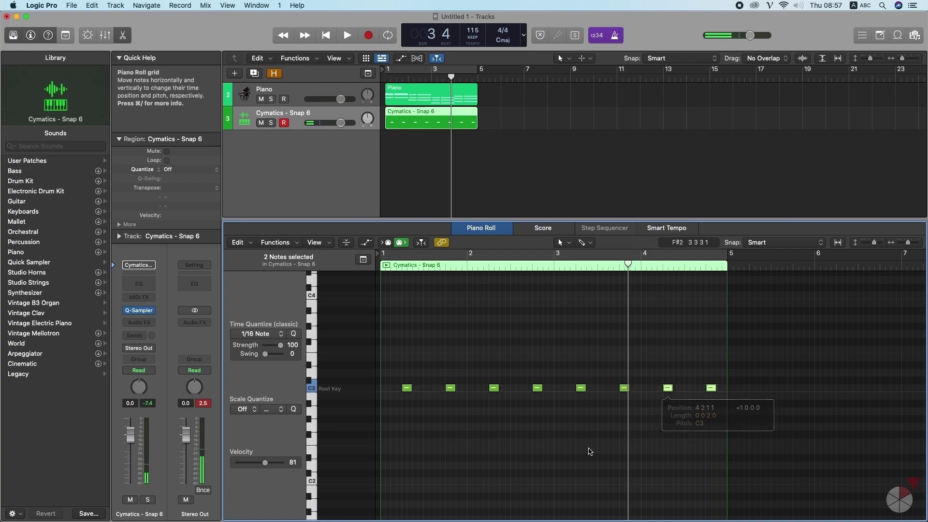
{"action": "key", "text": "space"}
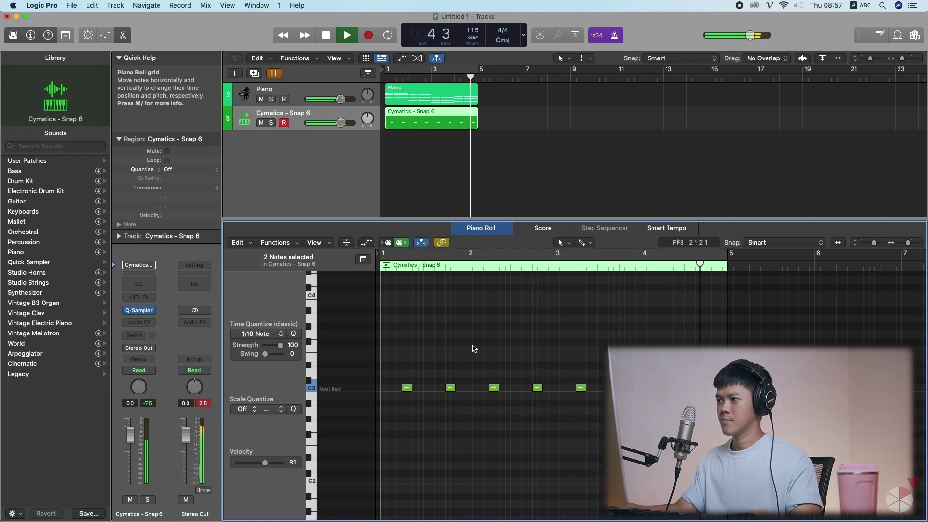
{"action": "key", "text": "space"}
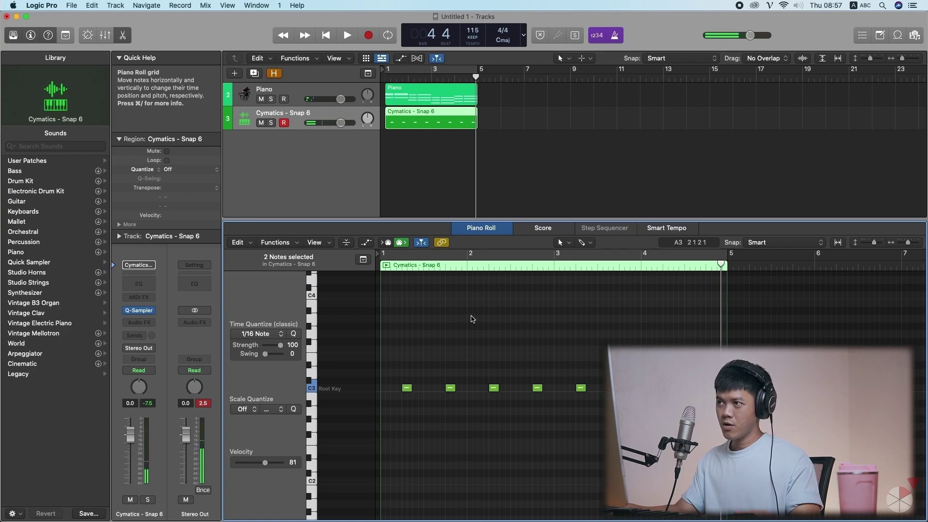
Step: Close the Piano Roll and add another software instrument track with an empty channel strip
{"action": "key", "text": "p"}
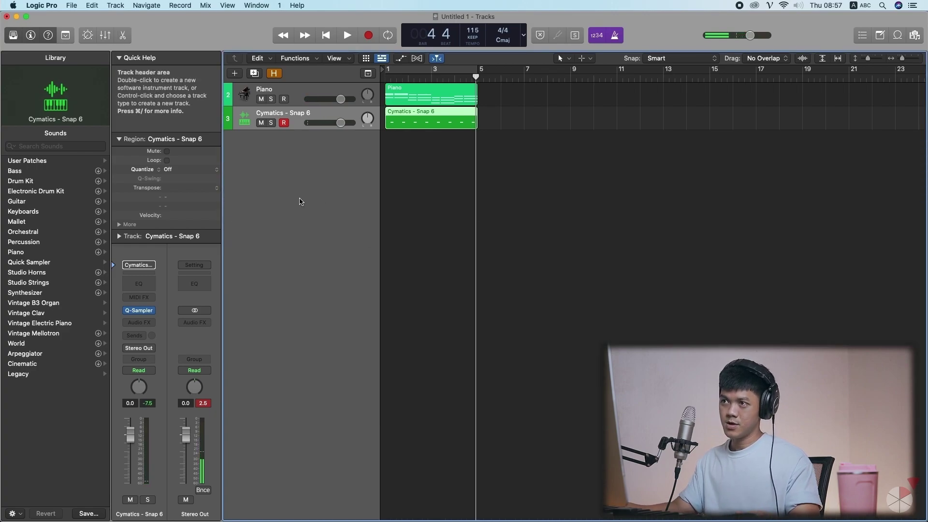
{"action": "left_click", "coordinate": [237, 74]}
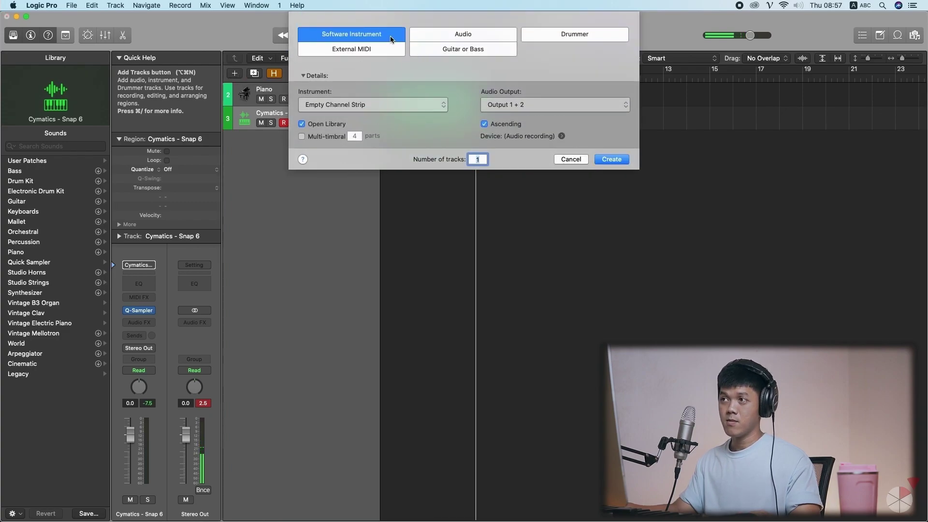
{"action": "left_click", "coordinate": [612, 159]}
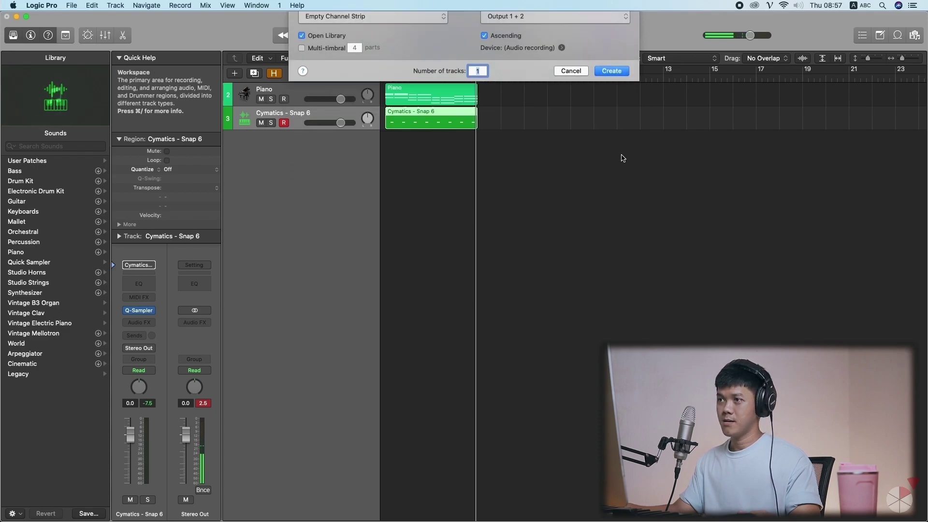
Step: Switch to the Kick folder in Finder, audition kick samples and load Cymatics - Diamonds Kick 4 - D into the new track as Quick Sampler (Original)
{"action": "left_click", "coordinate": [304, 511]}
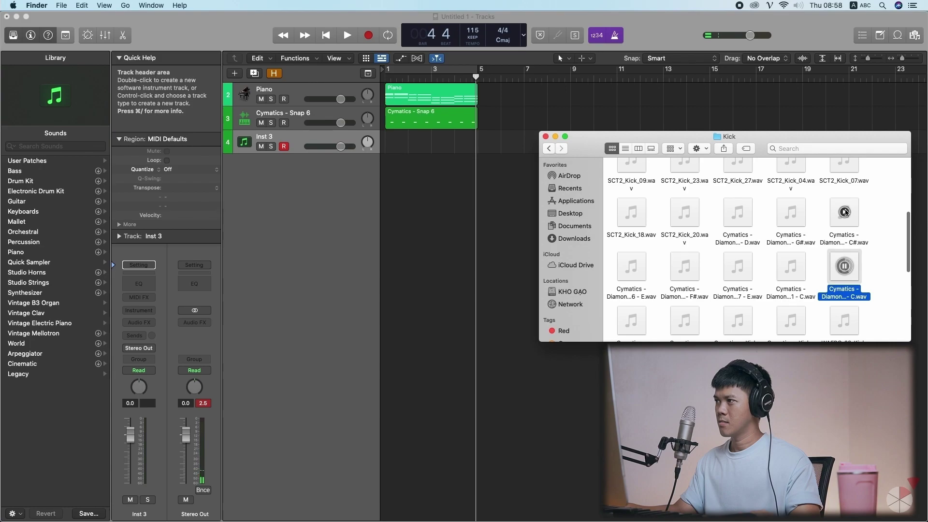
{"action": "left_click", "coordinate": [845, 213]}
{"action": "left_click", "coordinate": [735, 214]}
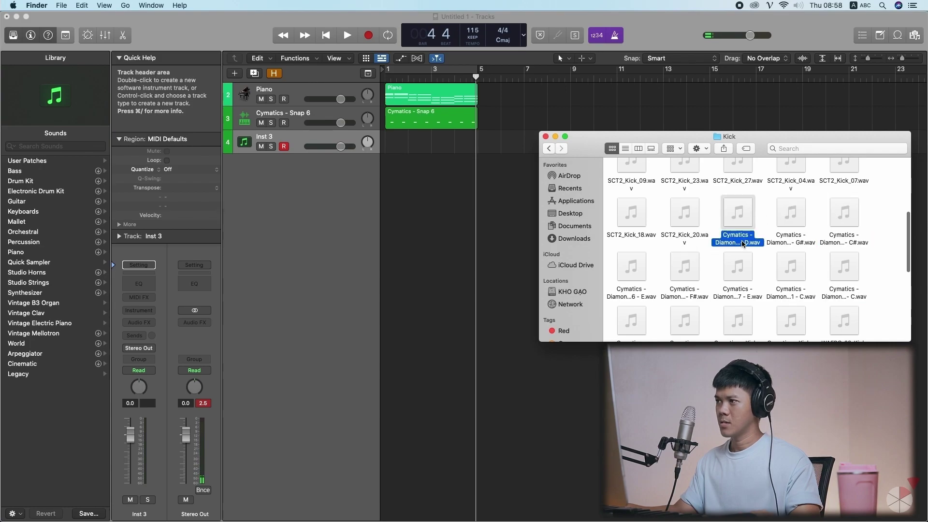
{"action": "left_click_drag", "start_coordinate": [738, 244], "coordinate": [330, 160]}
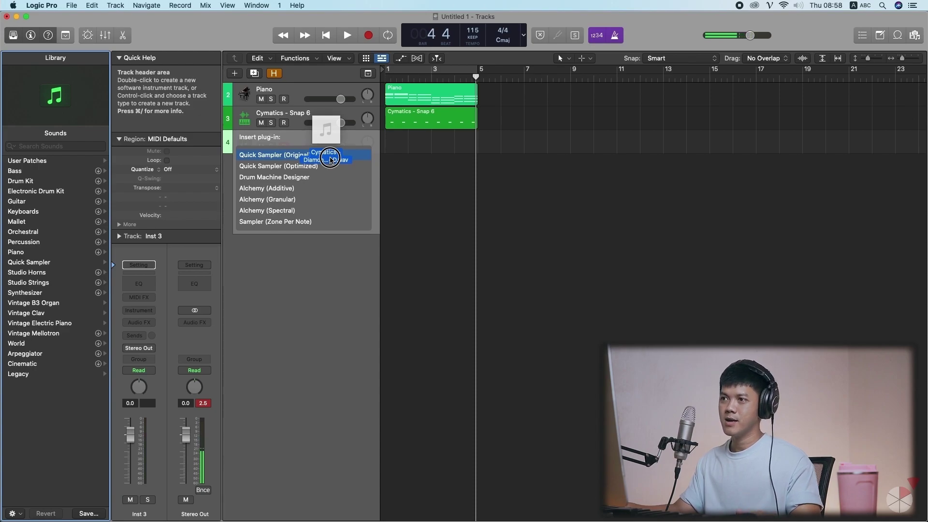
{"action": "mouse_move", "coordinate": [330, 160]}
{"action": "left_mouse_down"}
{"action": "mouse_move", "coordinate": [310, 156]}
{"action": "mouse_move", "coordinate": [332, 156]}
{"action": "left_mouse_up"}
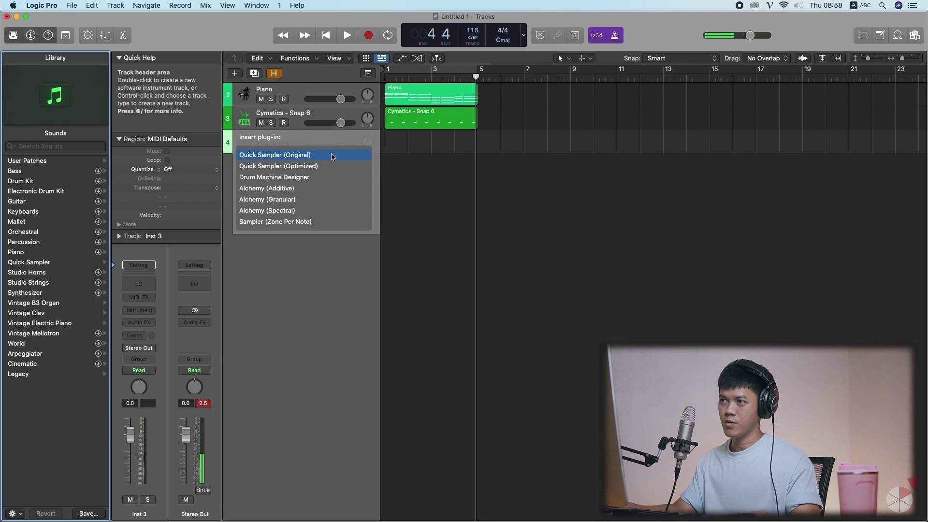
{"action": "left_click", "coordinate": [294, 135]}
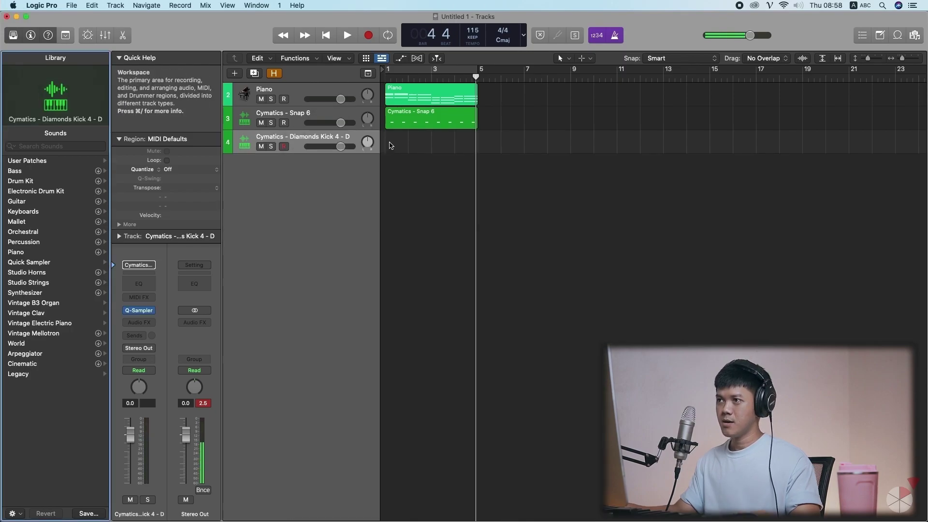
Step: Create a MIDI region at bar 1 on the Cymatics - Diamonds Kick 4 - D track and extend it to four bars
{"action": "right_click", "coordinate": [388, 142]}
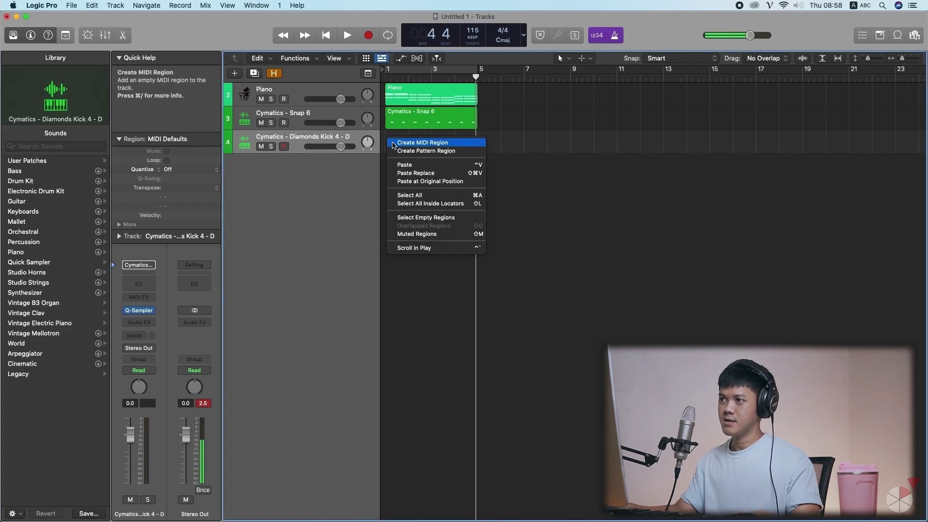
{"action": "left_click", "coordinate": [393, 143]}
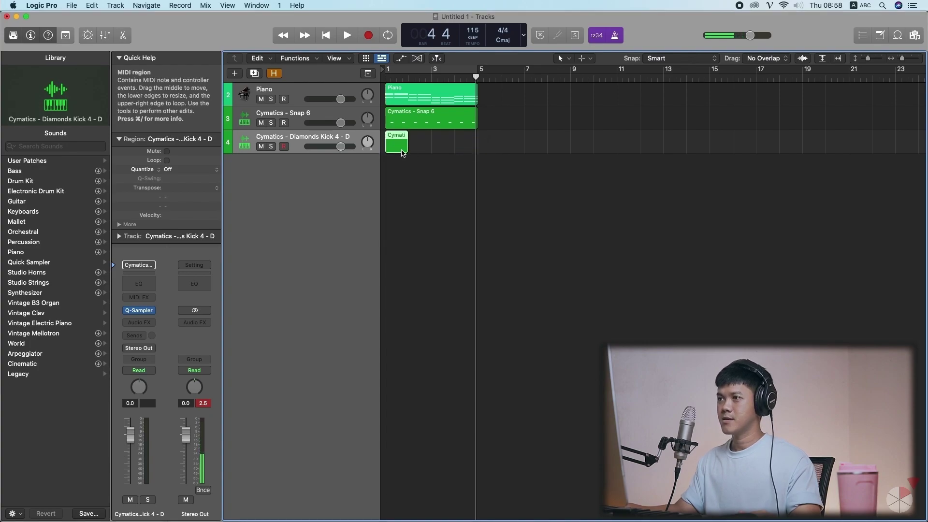
{"action": "left_click_drag", "start_coordinate": [406, 148], "coordinate": [477, 146]}
Step: Open the kick region in the Piano Roll, add a C3 note on beat 1 of bar 1 and play it back
{"action": "double_click", "coordinate": [439, 152]}
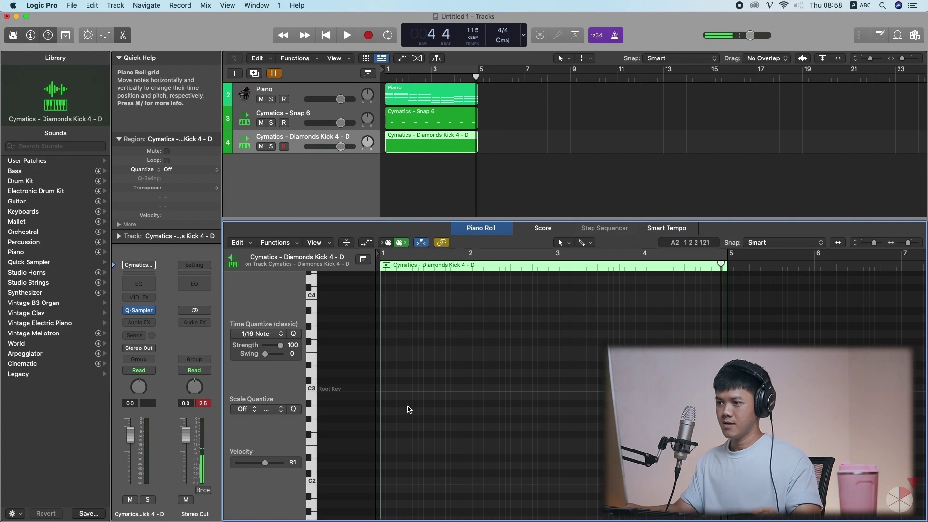
{"action": "left_click", "coordinate": [386, 389]}
{"action": "key", "text": "space"}
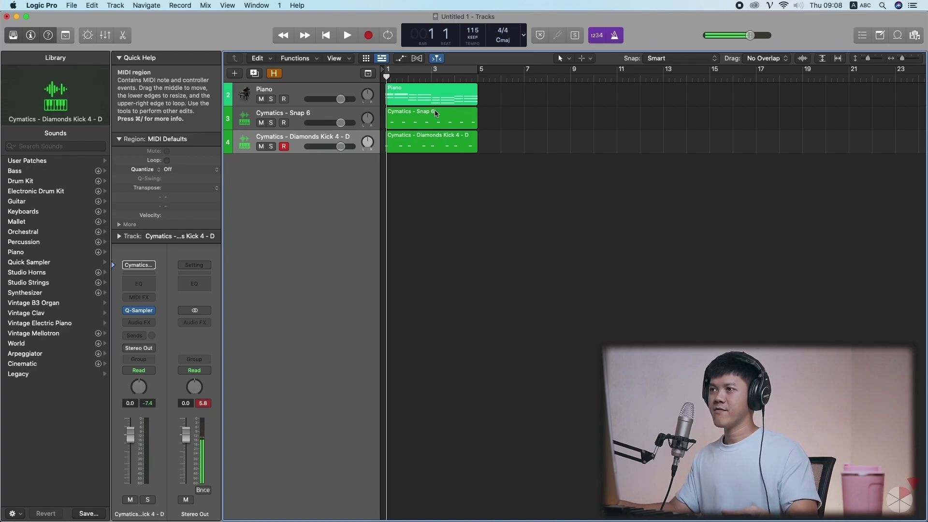
Step: Set a cycle range from bar 1 to bar 5 over the four-bar regions and play the loop
{"action": "mouse_move", "coordinate": [389, 81]}
{"action": "left_mouse_down"}
{"action": "mouse_move", "coordinate": [473, 83]}
{"action": "mouse_move", "coordinate": [386, 83]}
{"action": "left_mouse_up"}
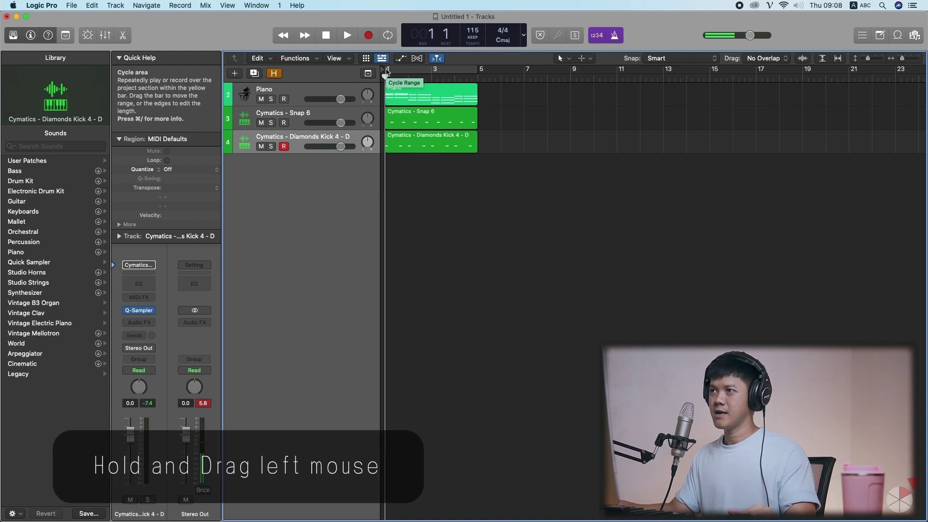
{"action": "left_click", "coordinate": [387, 71]}
{"action": "left_click_drag", "start_coordinate": [394, 71], "coordinate": [479, 73]}
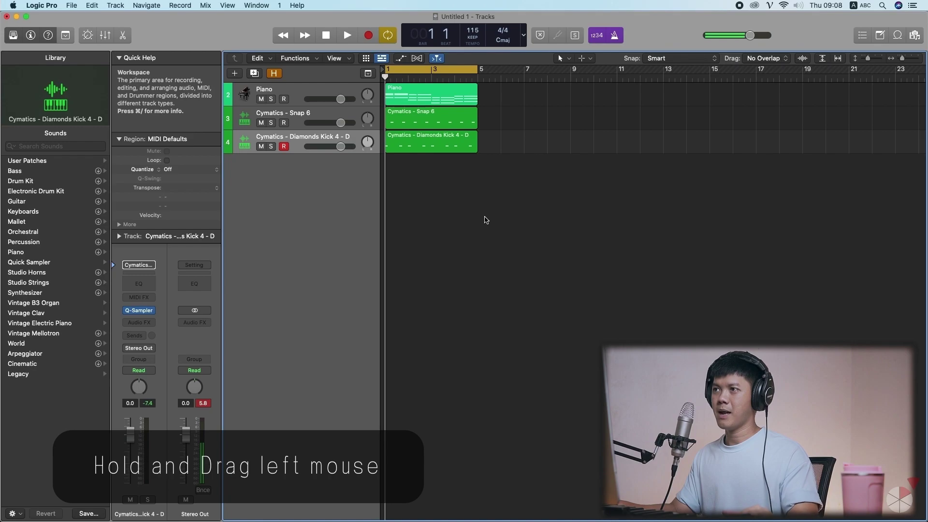
{"action": "key", "text": "space"}
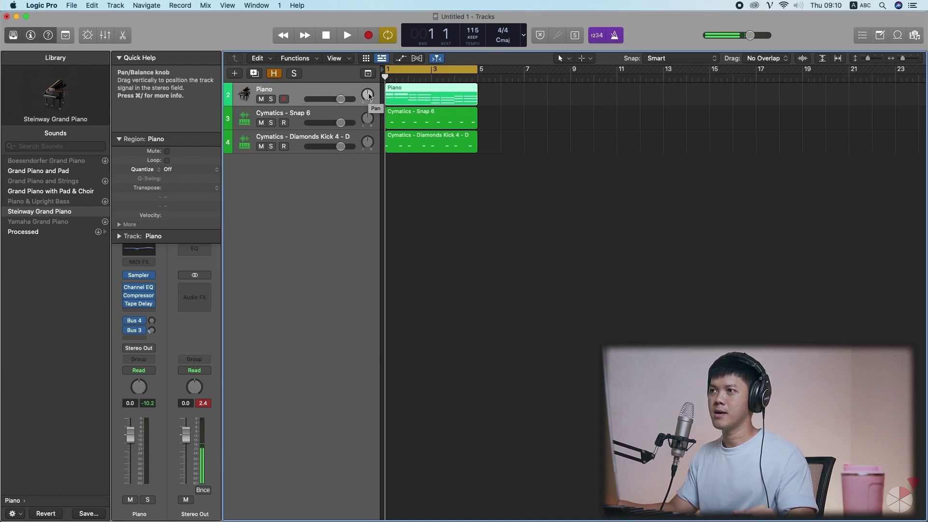
Step: Try panning the Piano track left and right during playback, and reset its pan to centre
{"action": "left_click_drag", "start_coordinate": [369, 95], "coordinate": [370, 103]}
{"action": "key", "text": "space"}
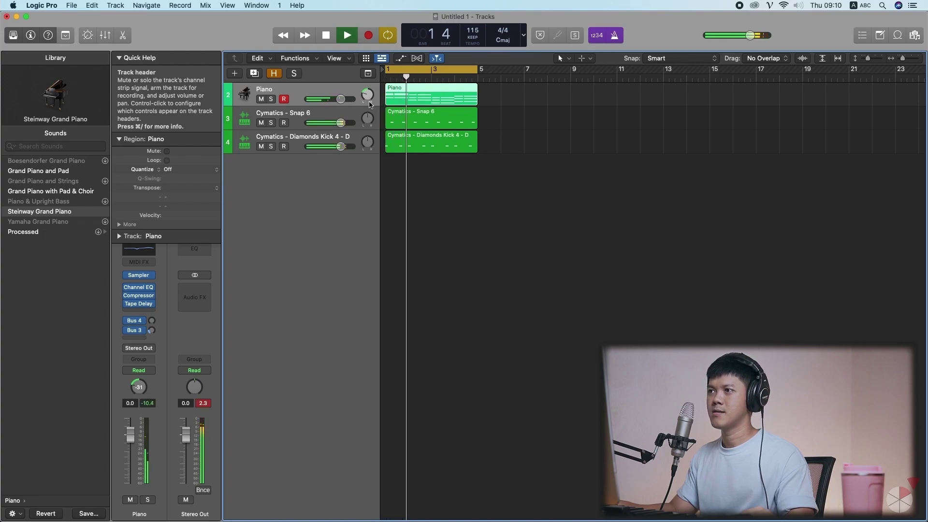
{"action": "left_click_drag", "start_coordinate": [368, 100], "coordinate": [368, 64]}
{"action": "left_click", "coordinate": [368, 95], "text": "alt"}
{"action": "key", "text": "space"}
{"action": "left_click", "coordinate": [468, 100]}
{"action": "left_click", "coordinate": [464, 122]}
{"action": "left_click", "coordinate": [460, 147]}
{"action": "left_click", "coordinate": [459, 167]}
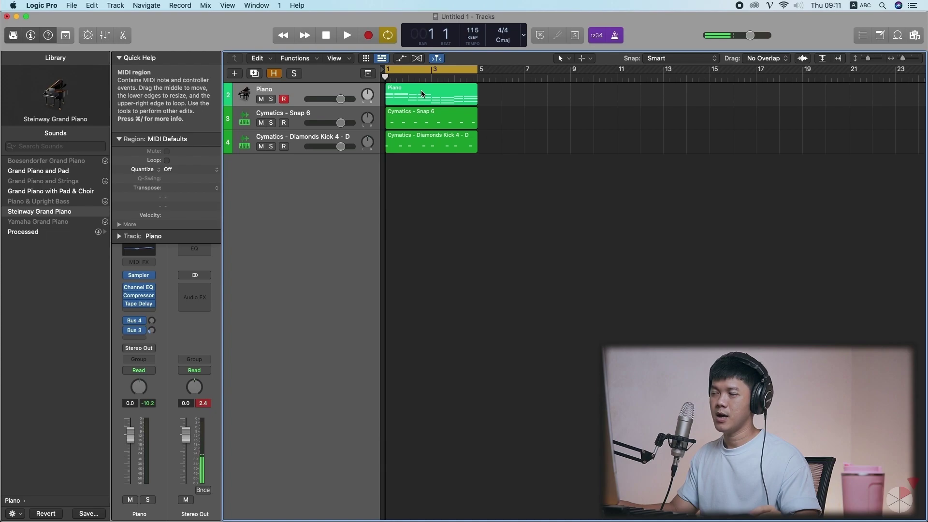
Step: Copy the four-bar piano, snap and kick regions to bar 5 on their own tracks, and select the copies
{"action": "left_click_drag", "start_coordinate": [400, 94], "coordinate": [495, 94]}
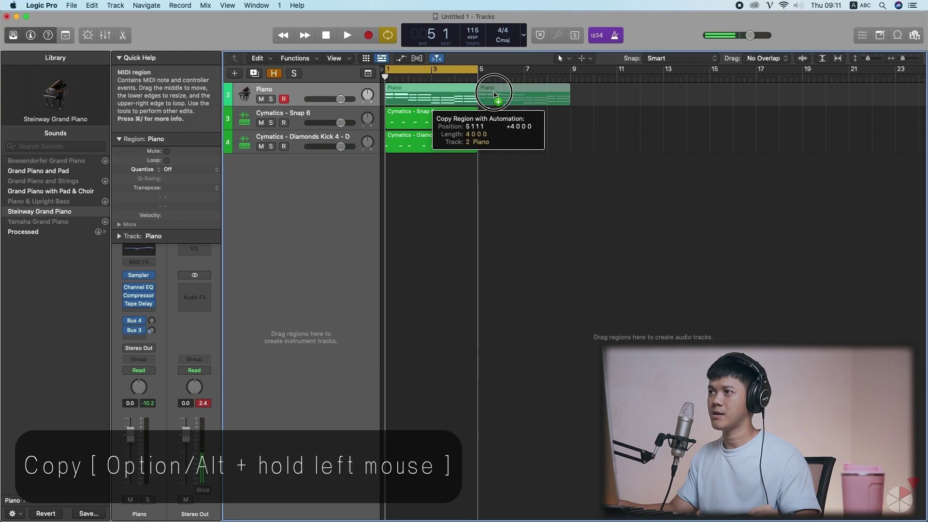
{"action": "left_click_drag", "start_coordinate": [494, 95], "coordinate": [495, 95]}
{"action": "left_click", "coordinate": [545, 147]}
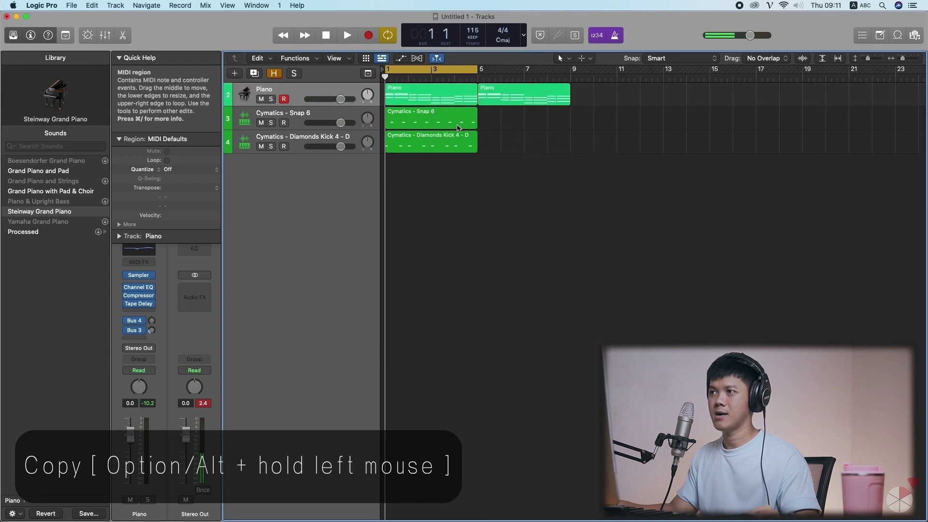
{"action": "left_click_drag", "start_coordinate": [418, 119], "coordinate": [512, 118]}
{"action": "left_click_drag", "start_coordinate": [432, 141], "coordinate": [526, 145]}
{"action": "left_click", "coordinate": [599, 142]}
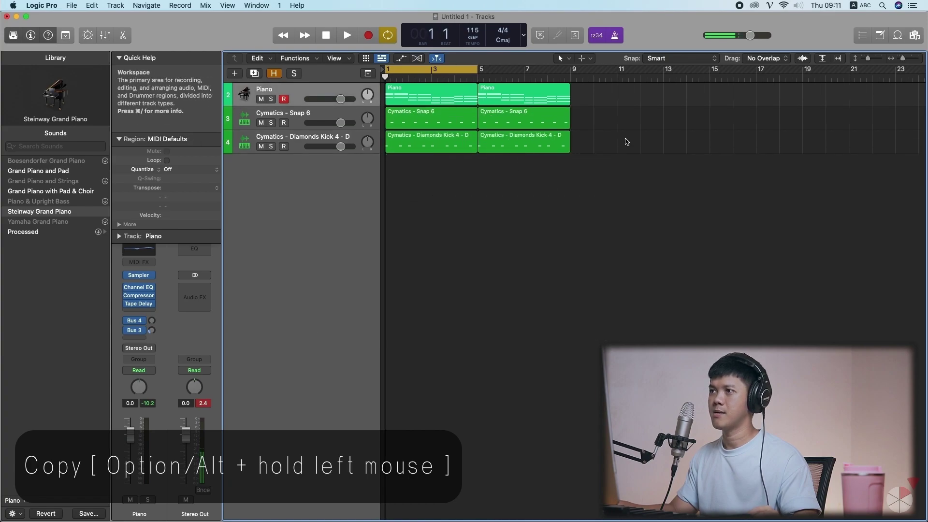
{"action": "left_click_drag", "start_coordinate": [618, 156], "coordinate": [607, 97]}
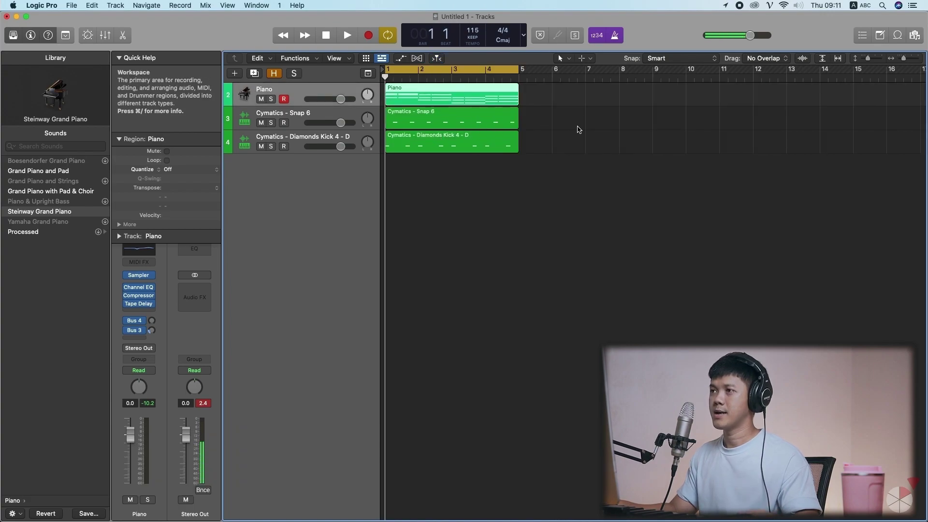
Step: Repeat the four-bar Piano region twice with the Repeat command
{"action": "left_click", "coordinate": [466, 99]}
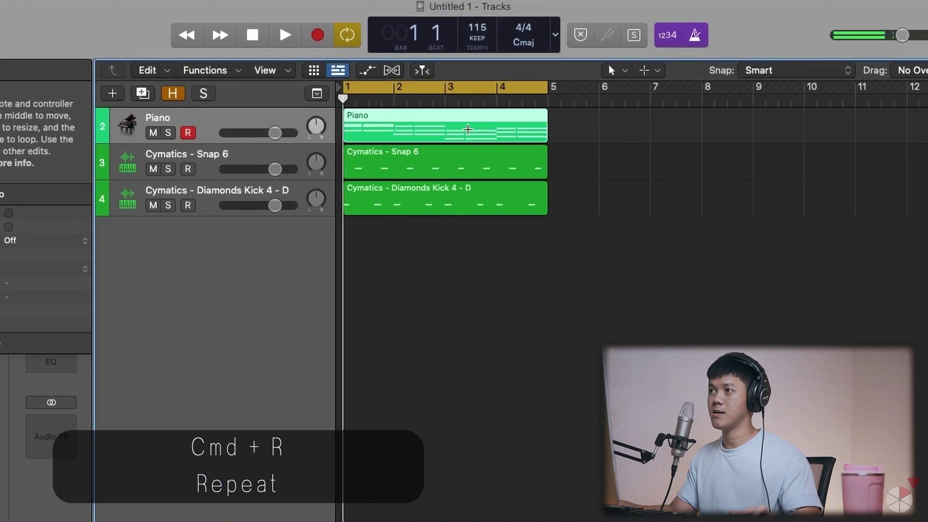
{"action": "key", "text": "cmd+r"}
{"action": "key", "text": "cmd+r"}
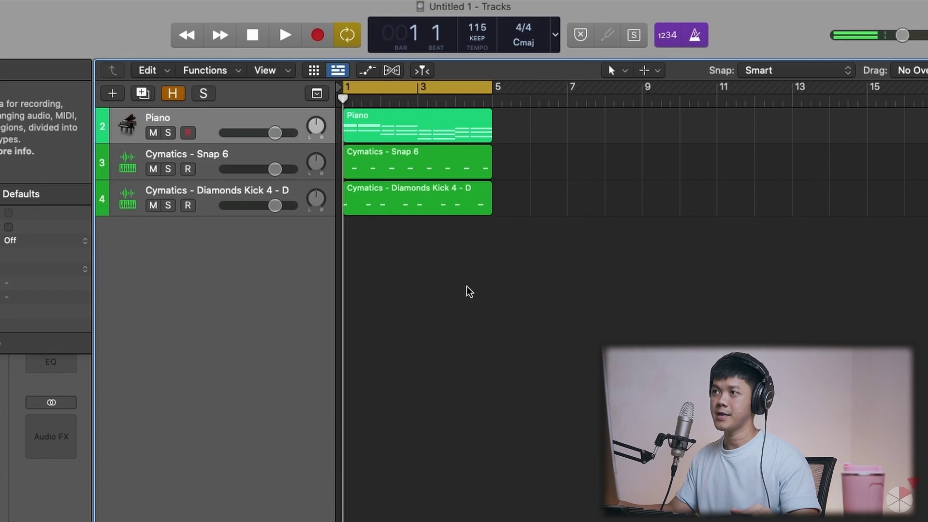
Step: Open the Mixer and lower the faders to -0.6 dB for piano, -2.8 dB for snap and -8.2 dB for kick, checking by playback
{"action": "key", "text": "x"}
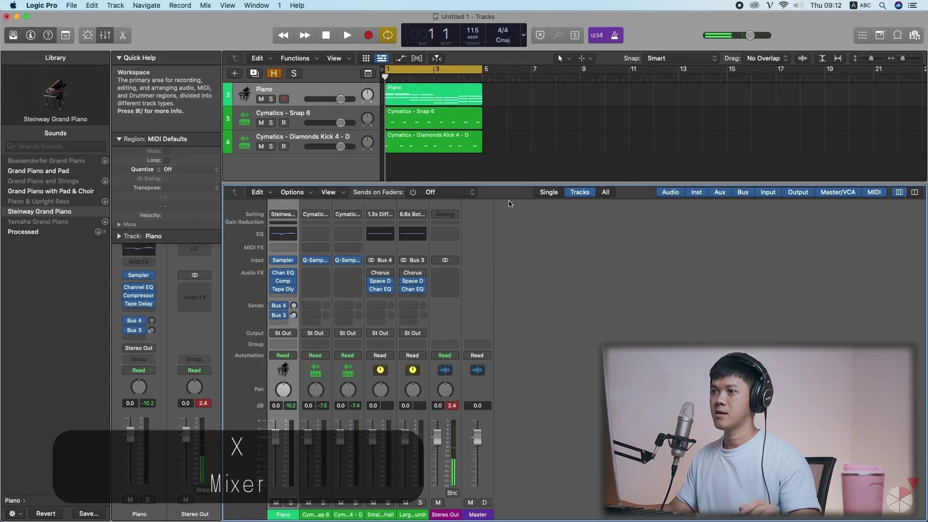
{"action": "key", "text": "x"}
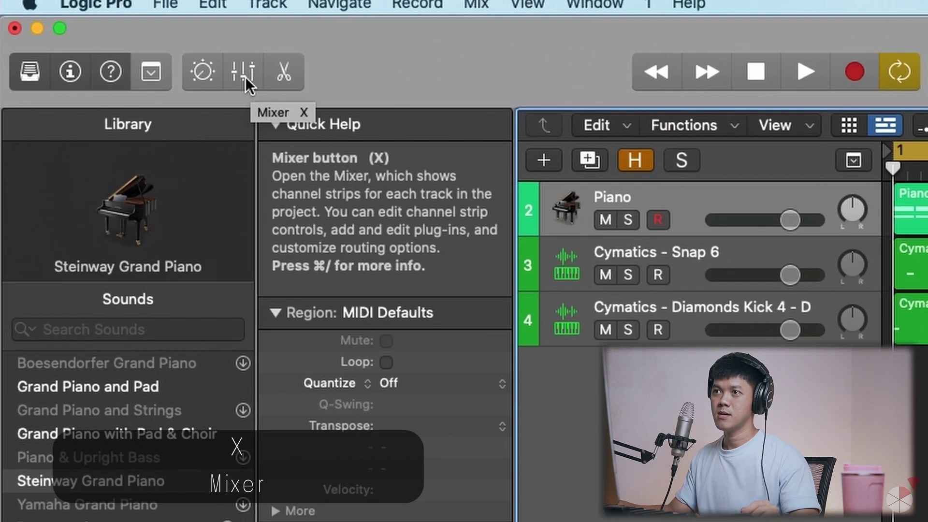
{"action": "left_click", "coordinate": [245, 74]}
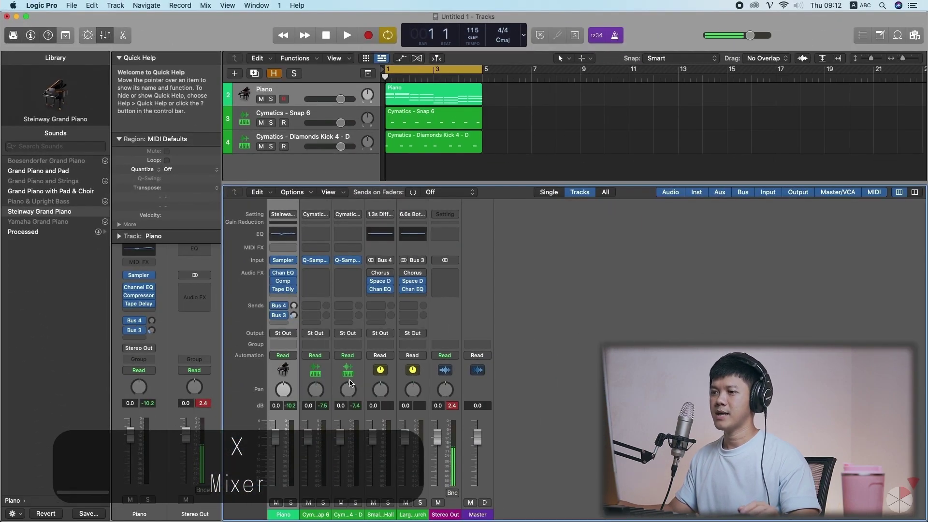
{"action": "left_click_drag", "start_coordinate": [275, 438], "coordinate": [340, 455]}
{"action": "key", "text": "space"}
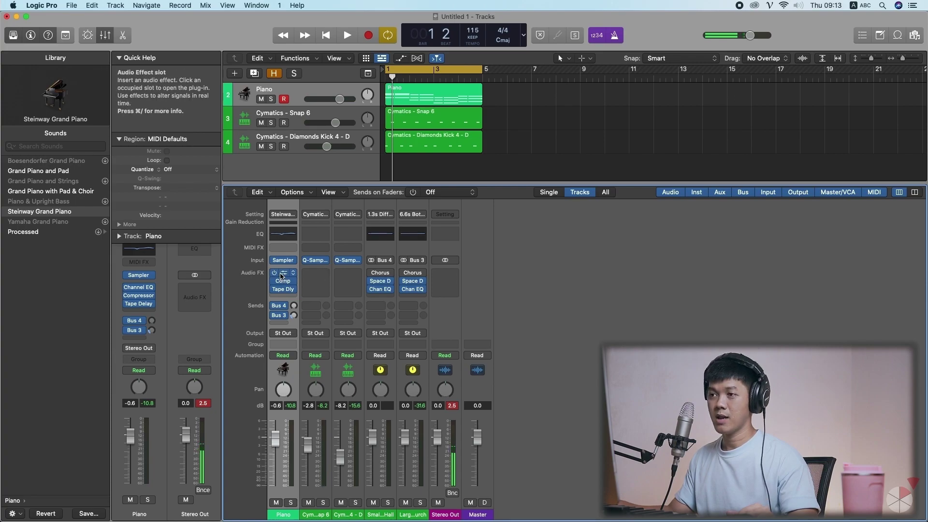
Step: Insert a stereo Channel EQ on the Cymatics - Snap 6 channel strip and apply a low cut
{"action": "left_click", "coordinate": [315, 275]}
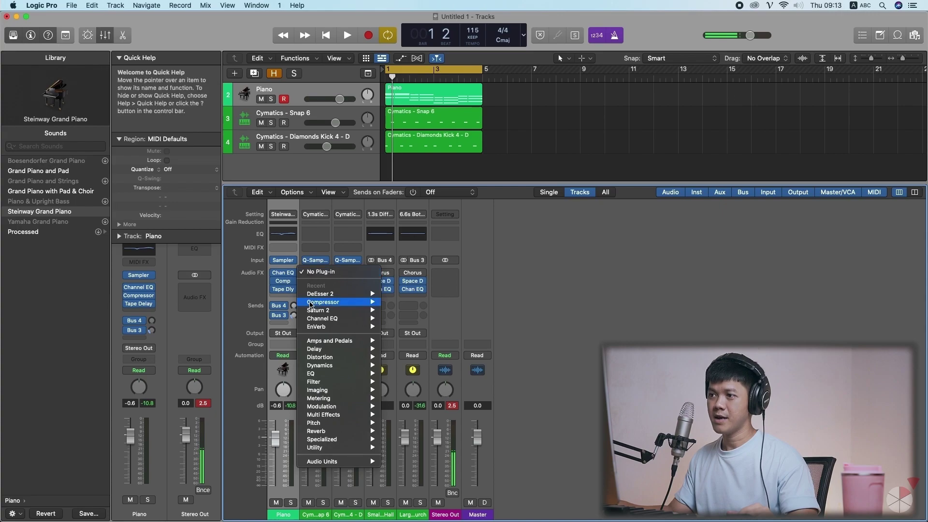
{"action": "mouse_move", "coordinate": [329, 319]}
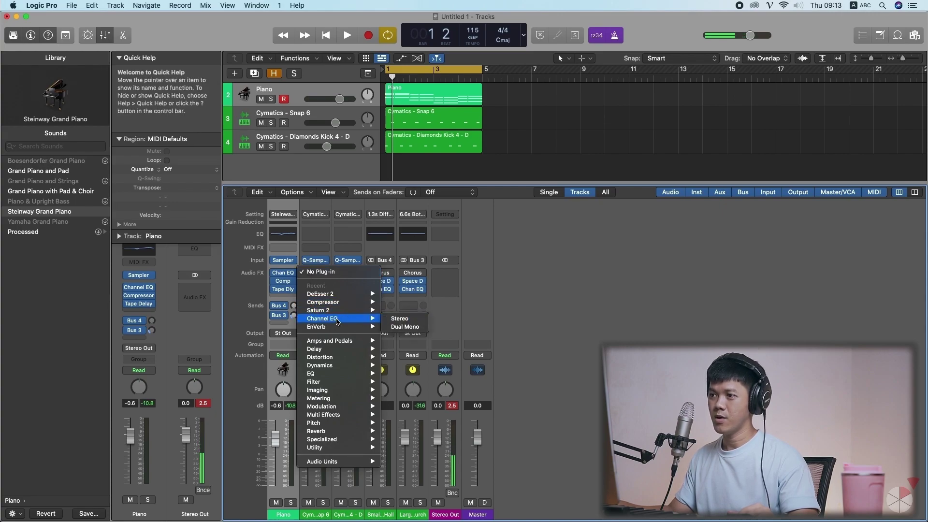
{"action": "left_click", "coordinate": [399, 322]}
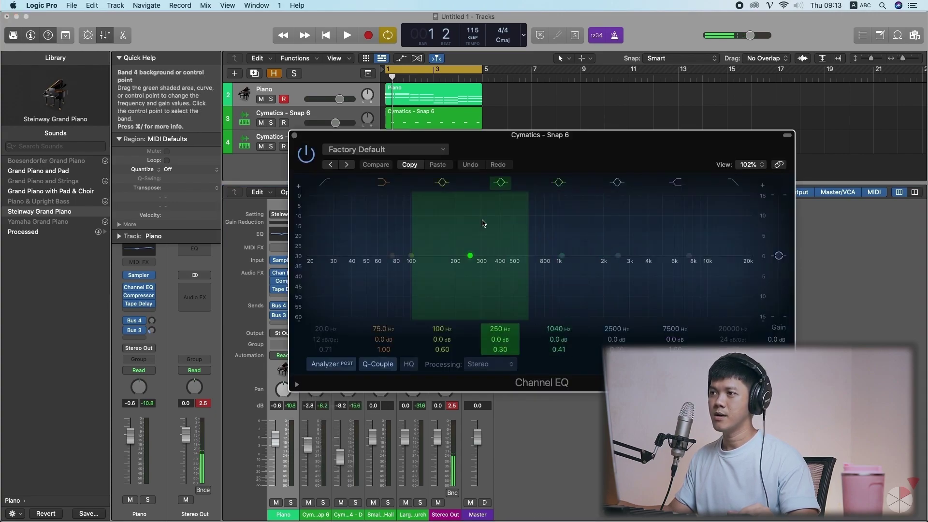
{"action": "left_click", "coordinate": [303, 137]}
{"action": "left_click", "coordinate": [314, 281]}
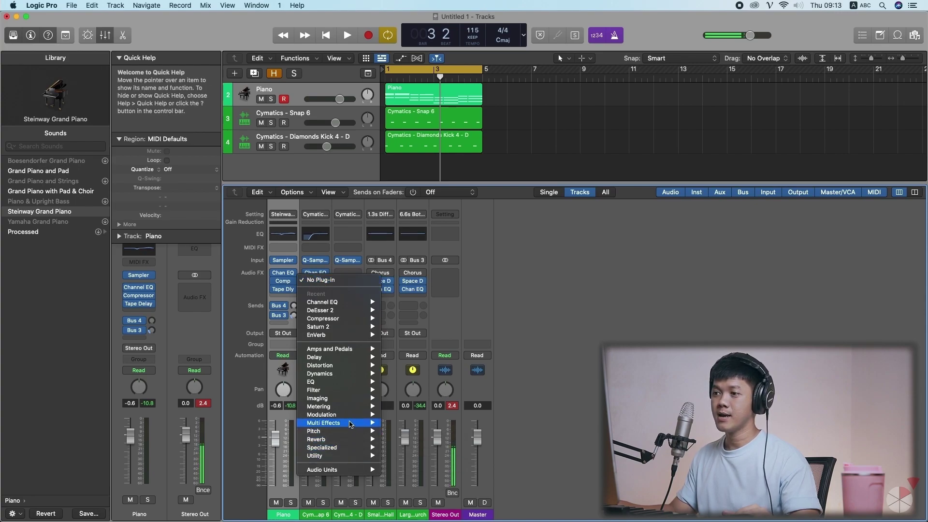
{"action": "mouse_move", "coordinate": [351, 423]}
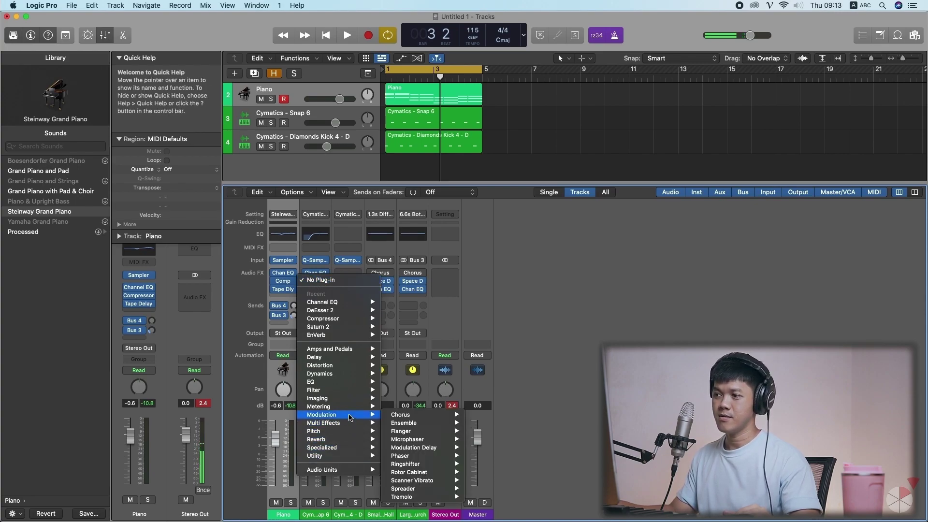
{"action": "left_click", "coordinate": [504, 364]}
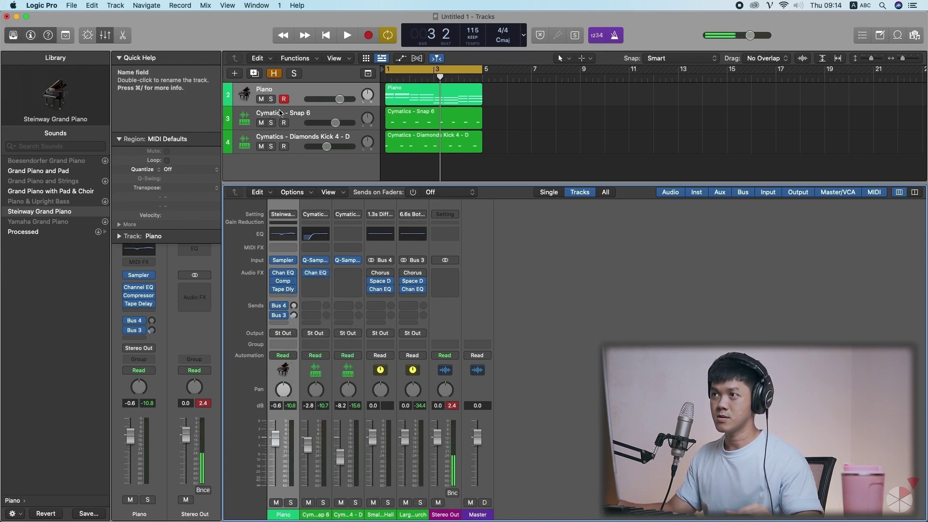
Step: Rename the Cymatics - Snap 6 track as Snap and the Cymatics - Diamonds Kick 4 - D track as Kick
{"action": "double_click", "coordinate": [297, 115]}
{"action": "type", "text": "Snap"}
{"action": "key", "text": "Return"}
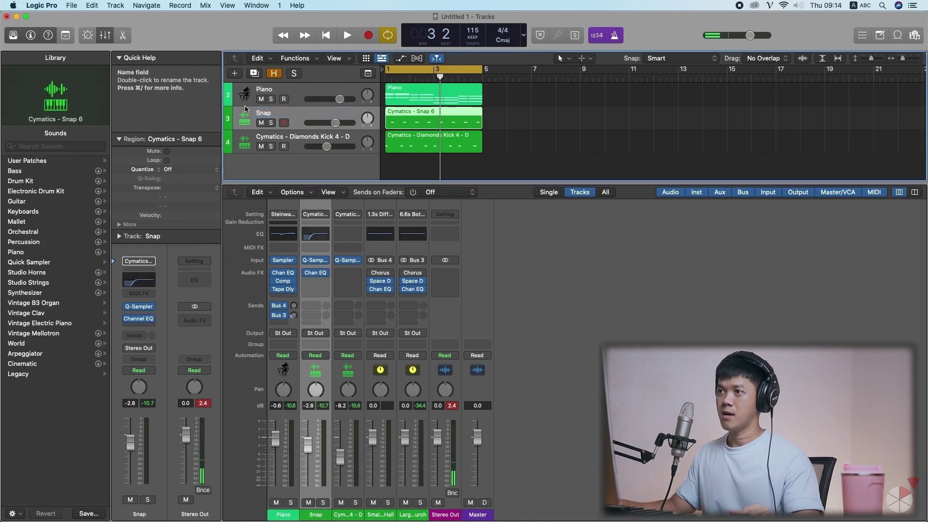
{"action": "double_click", "coordinate": [347, 513]}
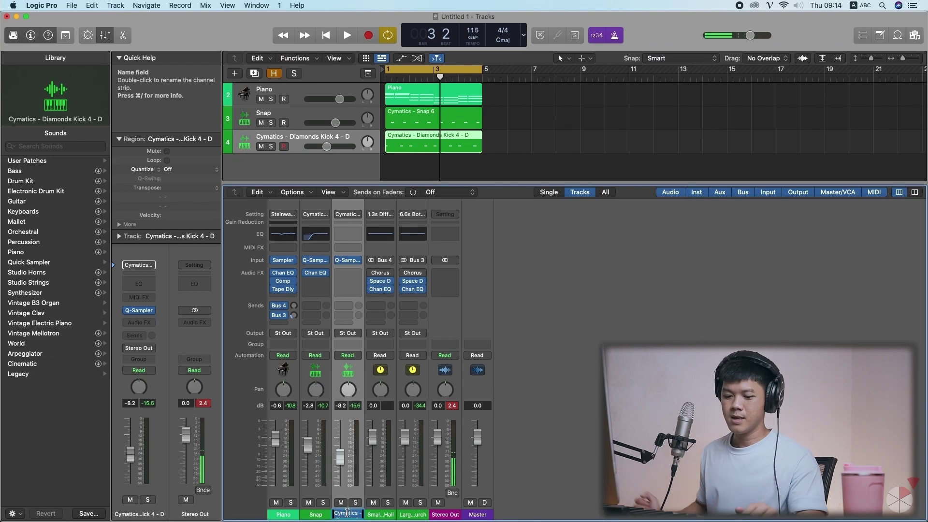
{"action": "type", "text": "Kick"}
{"action": "key", "text": "Return"}
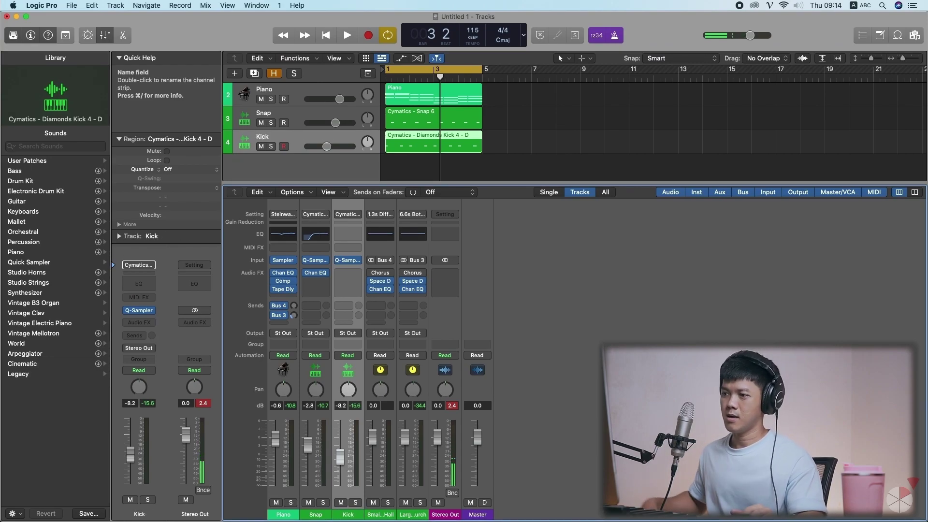
{"action": "key", "text": "x"}
{"action": "left_click", "coordinate": [244, 119]}
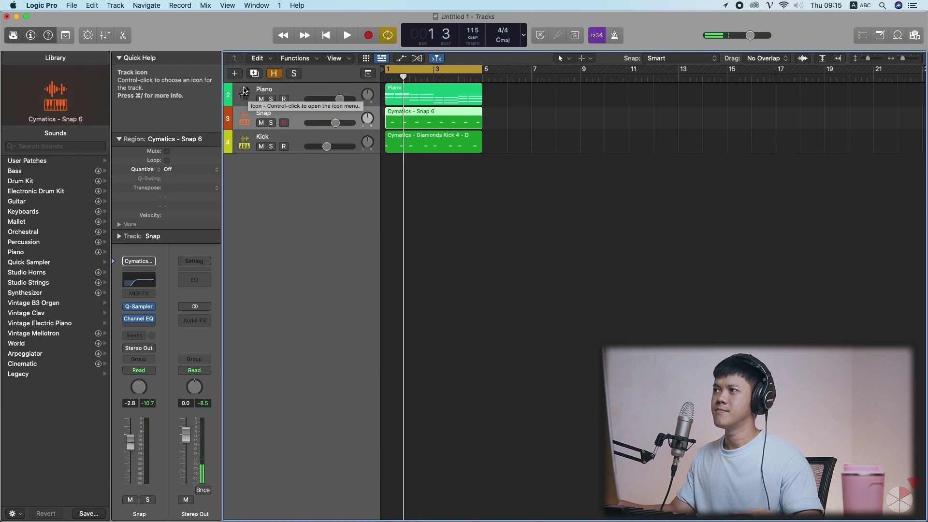
{"action": "right_click", "coordinate": [245, 118]}
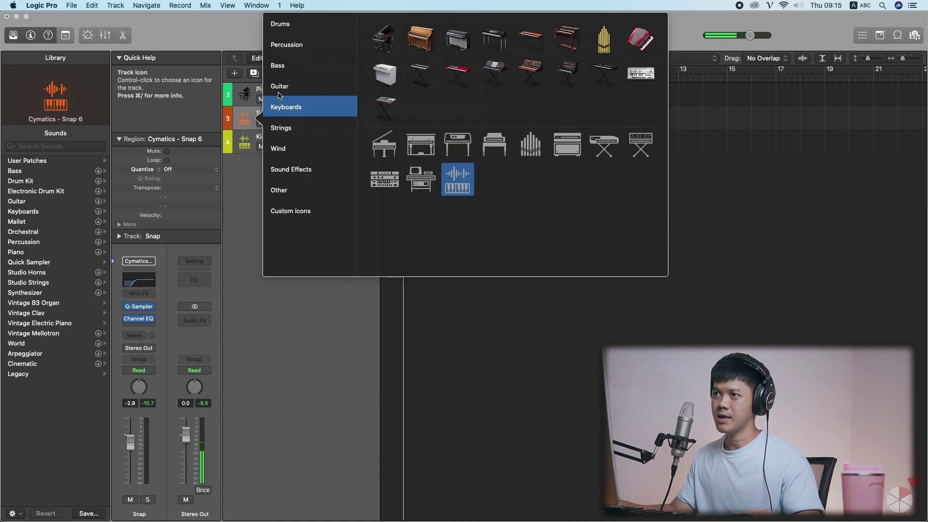
{"action": "left_click", "coordinate": [261, 224]}
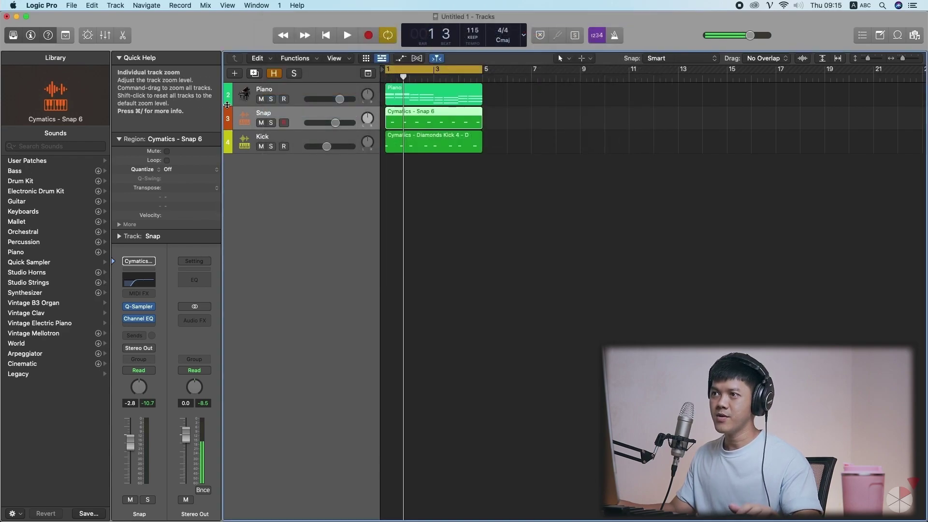
{"action": "right_click", "coordinate": [252, 118]}
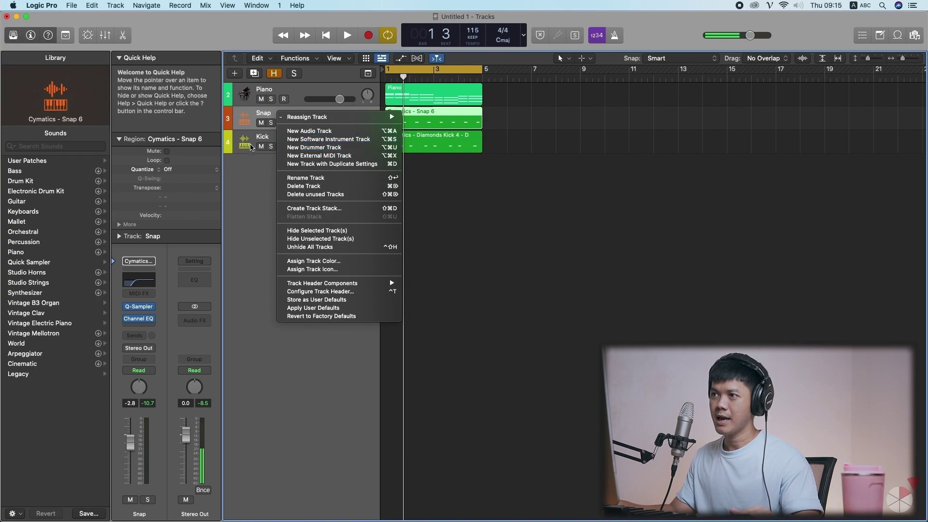
{"action": "left_click", "coordinate": [270, 207]}
Step: Assign the percussion triangle icon to the Snap track and a drum kit icon to the Kick track
{"action": "right_click", "coordinate": [245, 120]}
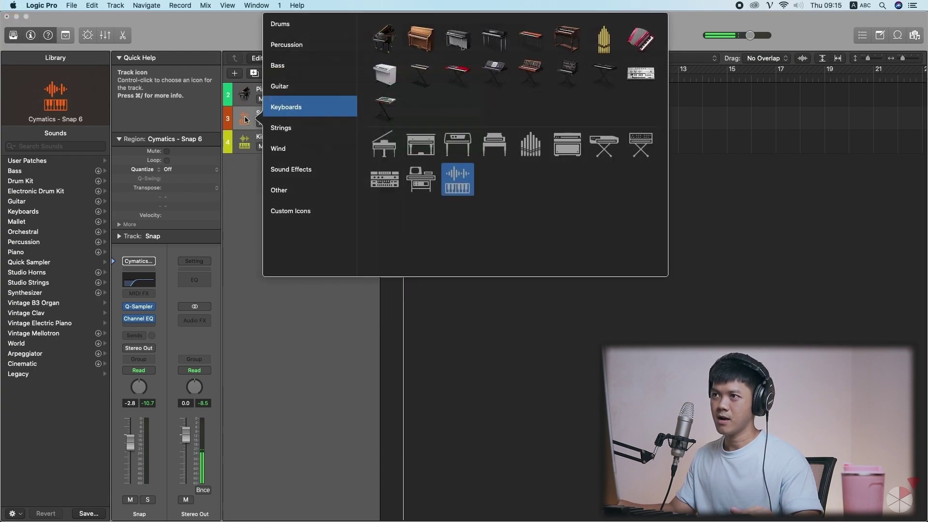
{"action": "mouse_move", "coordinate": [300, 129]}
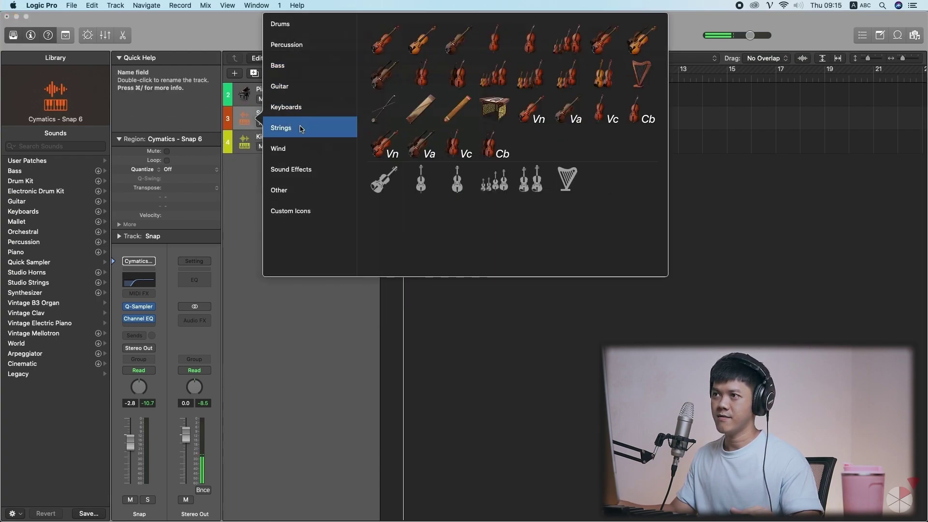
{"action": "mouse_move", "coordinate": [299, 25]}
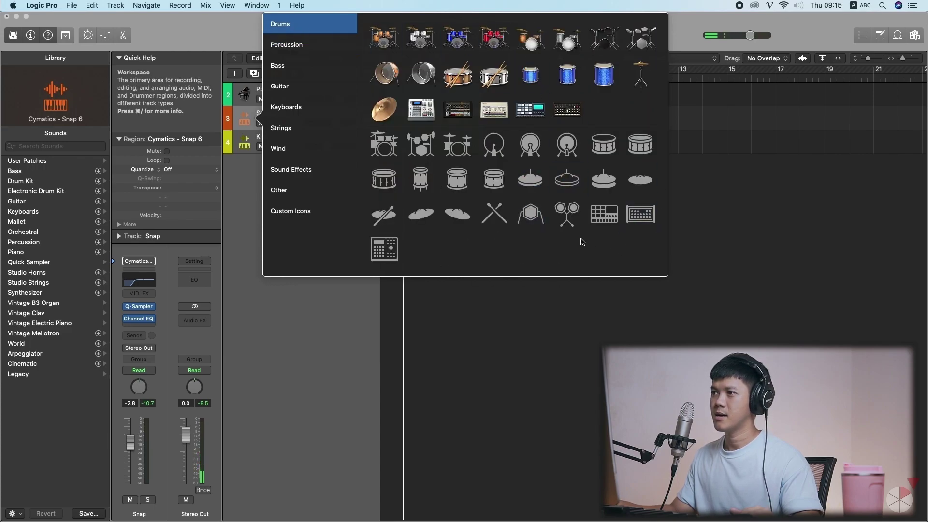
{"action": "mouse_move", "coordinate": [287, 46]}
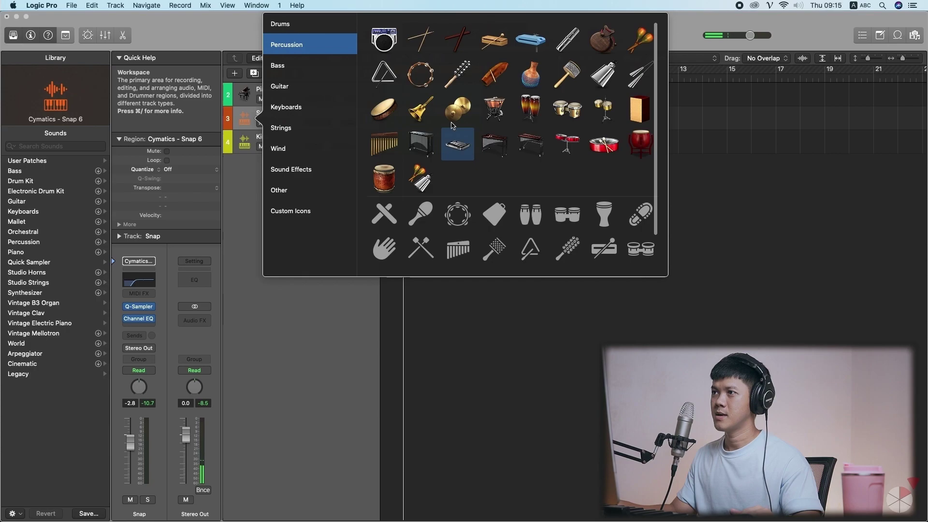
{"action": "left_click", "coordinate": [385, 74]}
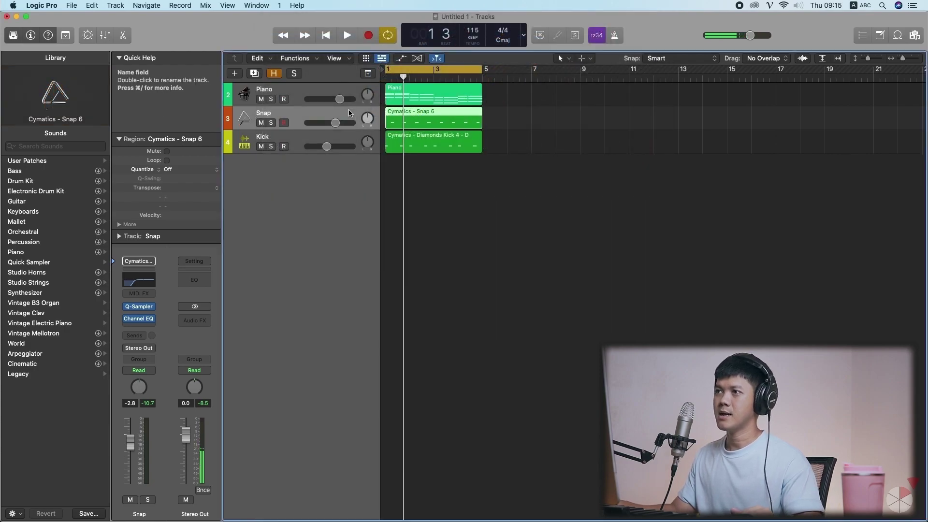
{"action": "right_click", "coordinate": [247, 145]}
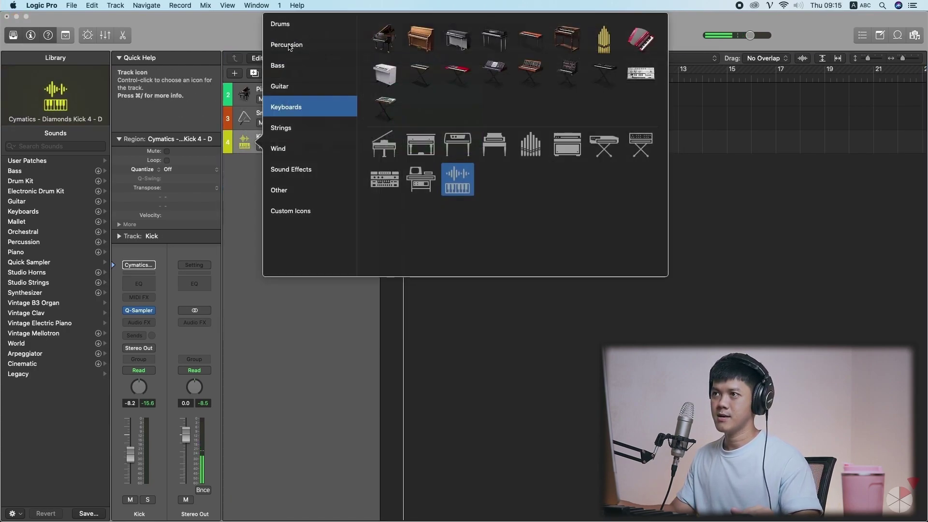
{"action": "left_click", "coordinate": [384, 144]}
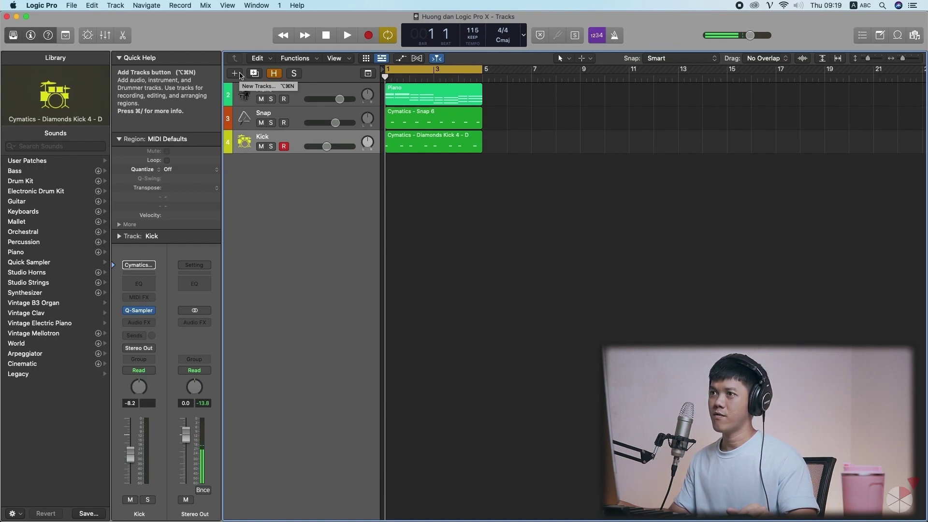
Step: Create one new audio track using Input 1 and Output 1 + 2
{"action": "left_click", "coordinate": [235, 73]}
{"action": "left_click", "coordinate": [437, 39]}
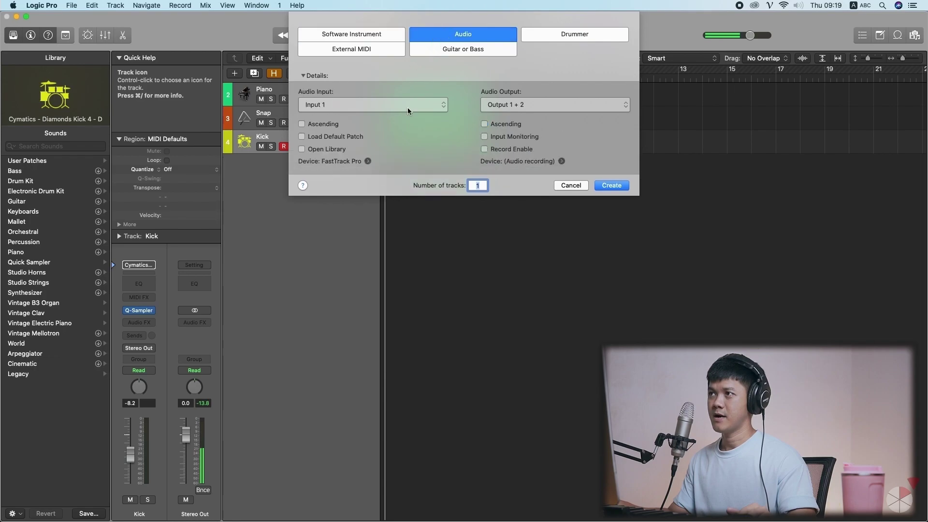
{"action": "left_click", "coordinate": [620, 186]}
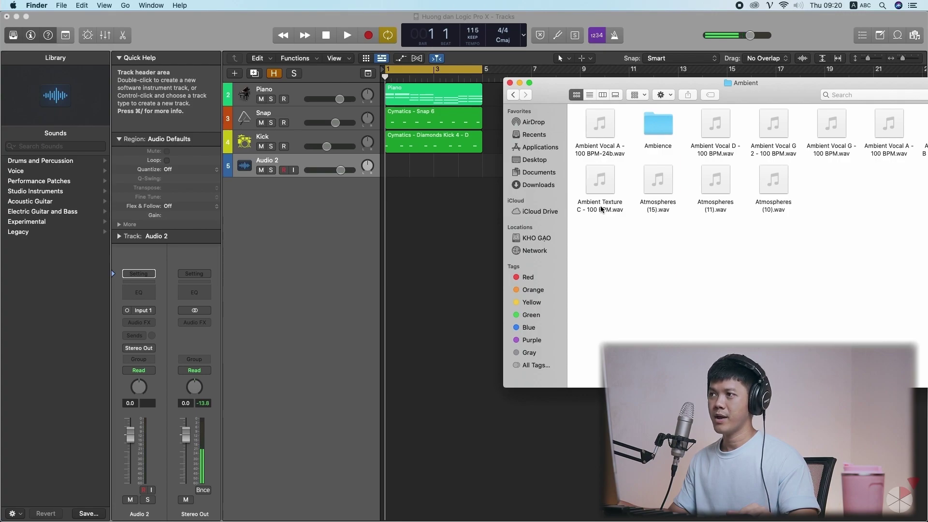
Step: Import Ambient Texture C - 100 BPM.wav from the Ambient folder in Finder onto the new audio track at bar 1
{"action": "left_click", "coordinate": [590, 206]}
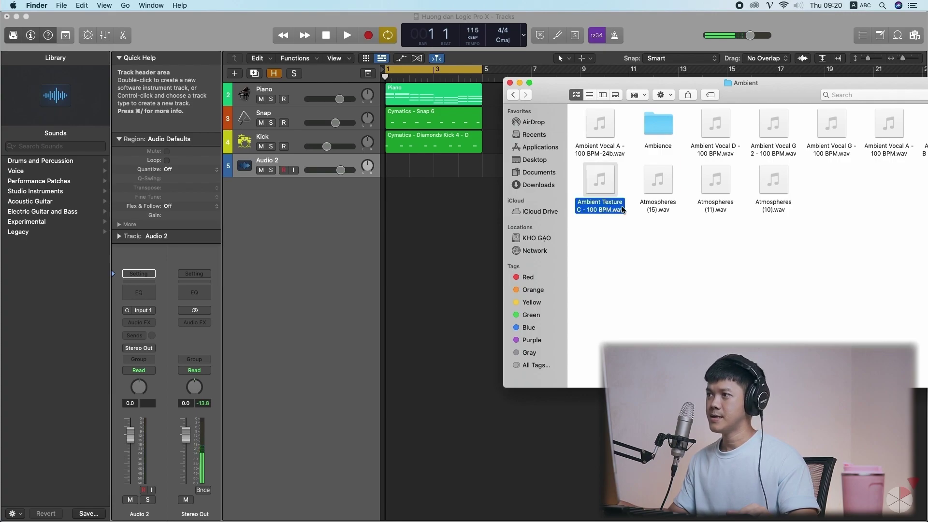
{"action": "left_click_drag", "start_coordinate": [616, 208], "coordinate": [601, 232]}
{"action": "left_click_drag", "start_coordinate": [747, 97], "coordinate": [805, 180]}
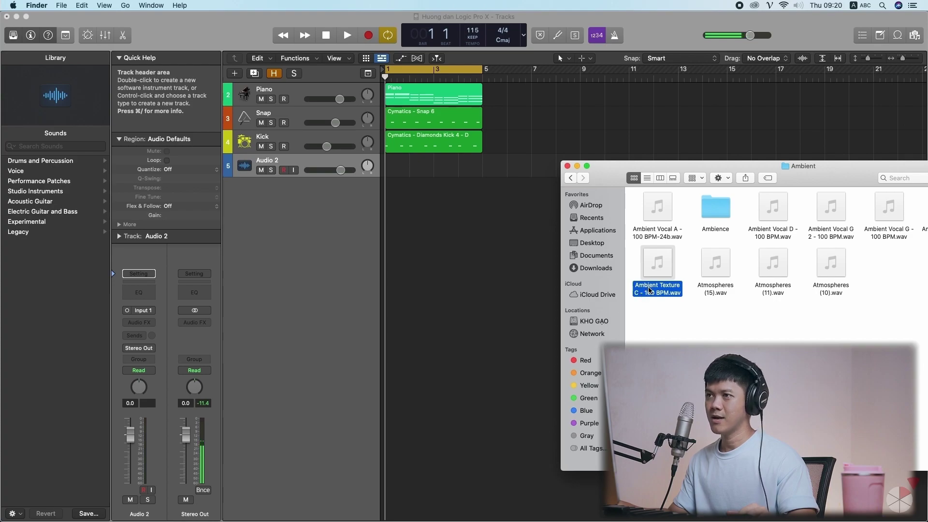
{"action": "left_click_drag", "start_coordinate": [648, 292], "coordinate": [400, 207]}
{"action": "scroll", "coordinate": [504, 210], "scroll_direction": "up", "scroll_amount": 3}
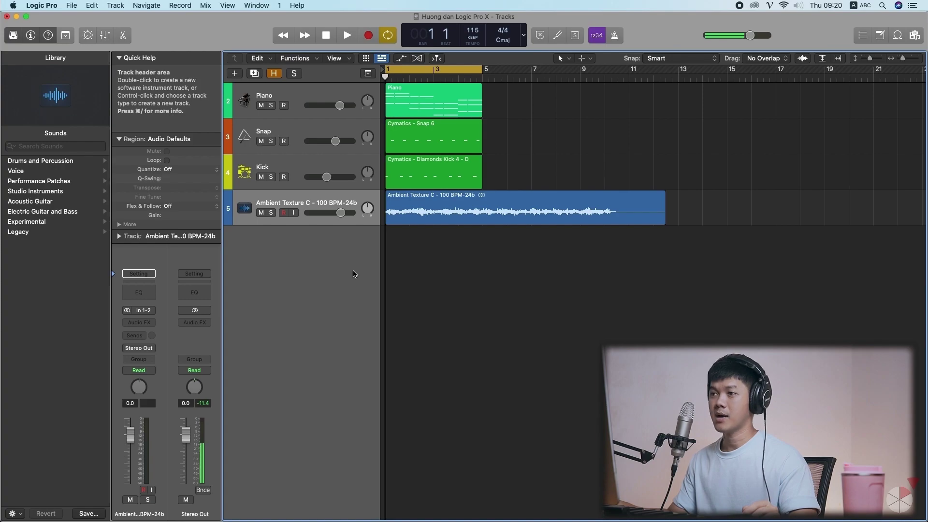
Step: Rename the ambient texture track as Audio and colour its Ambient Texture C region red
{"action": "key", "text": "x"}
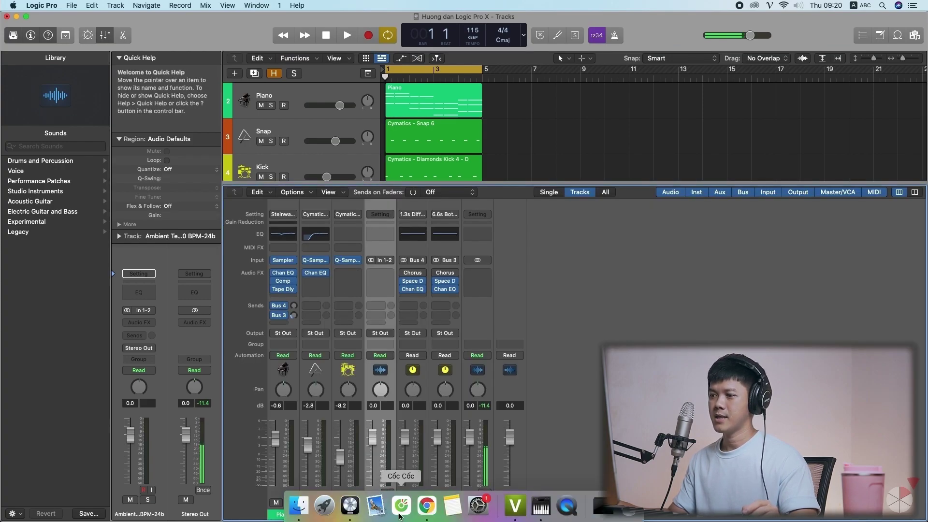
{"action": "double_click", "coordinate": [380, 514]}
{"action": "type", "text": "Audio"}
{"action": "key", "text": "Return"}
{"action": "key", "text": "x"}
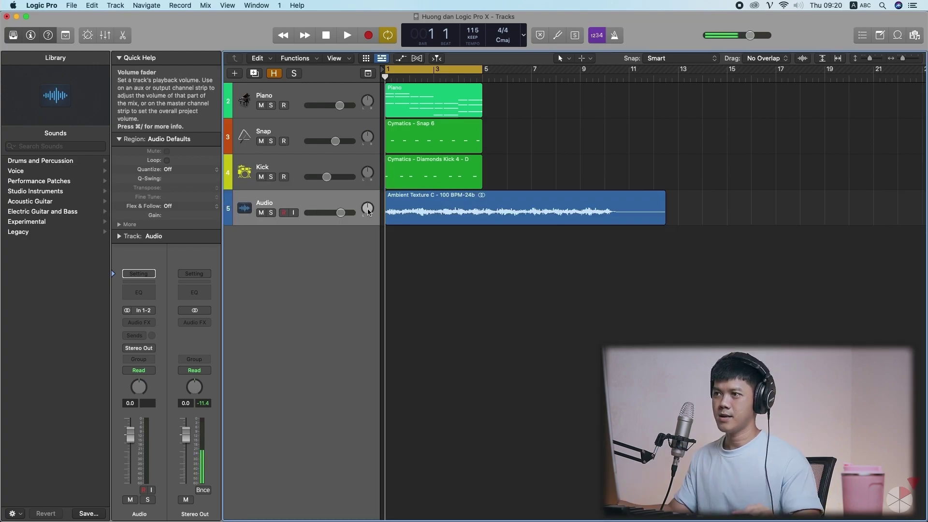
{"action": "key", "text": "alt+c"}
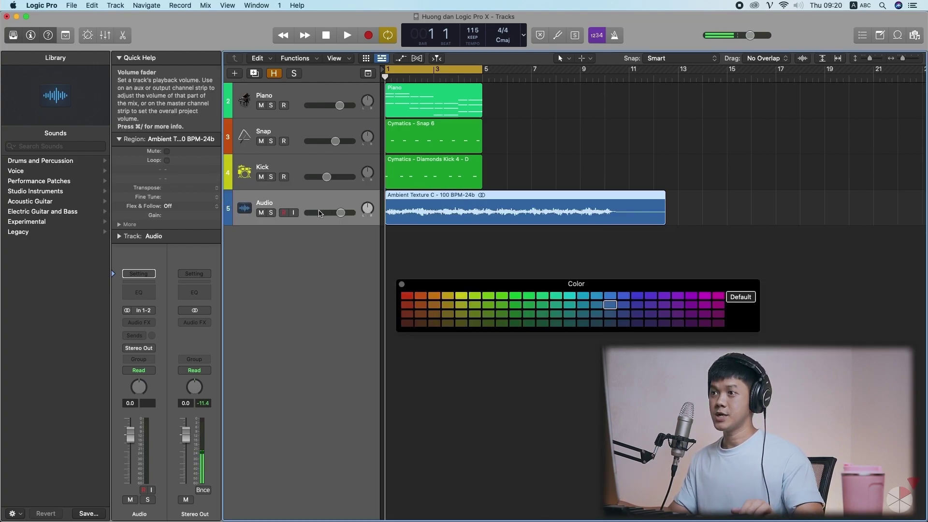
{"action": "left_click", "coordinate": [409, 299]}
Step: Split the Ambient Texture C region at bar 2 with the Scissors tool and undo the split
{"action": "left_click_drag", "start_coordinate": [385, 76], "coordinate": [409, 80]}
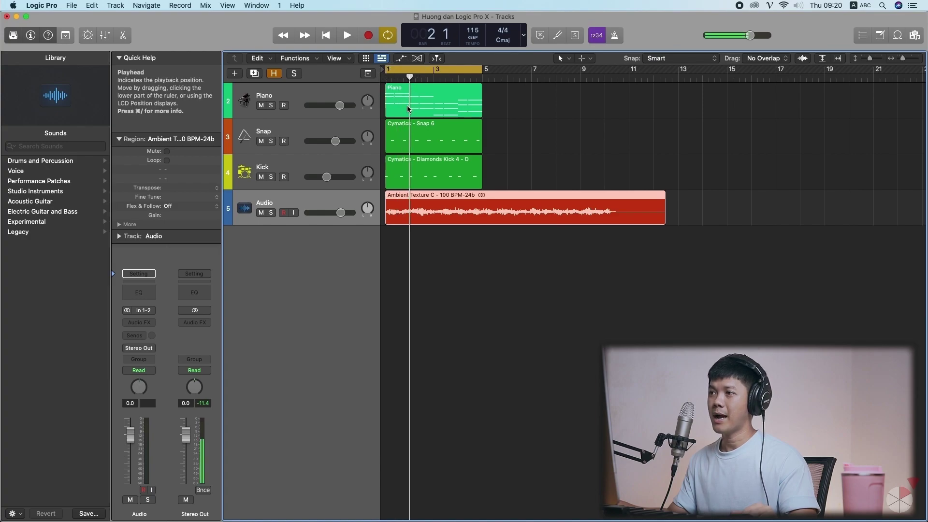
{"action": "key", "text": "i"}
{"action": "key", "text": "t"}
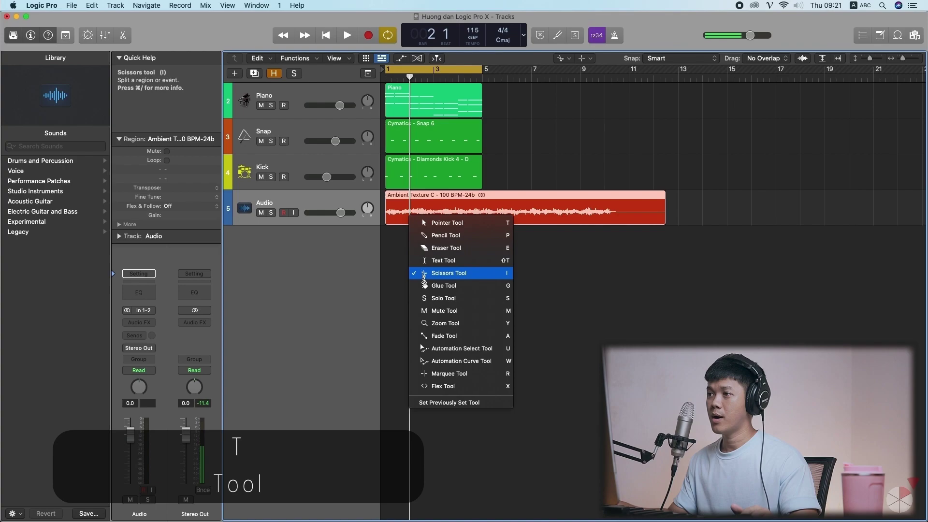
{"action": "left_click", "coordinate": [446, 274]}
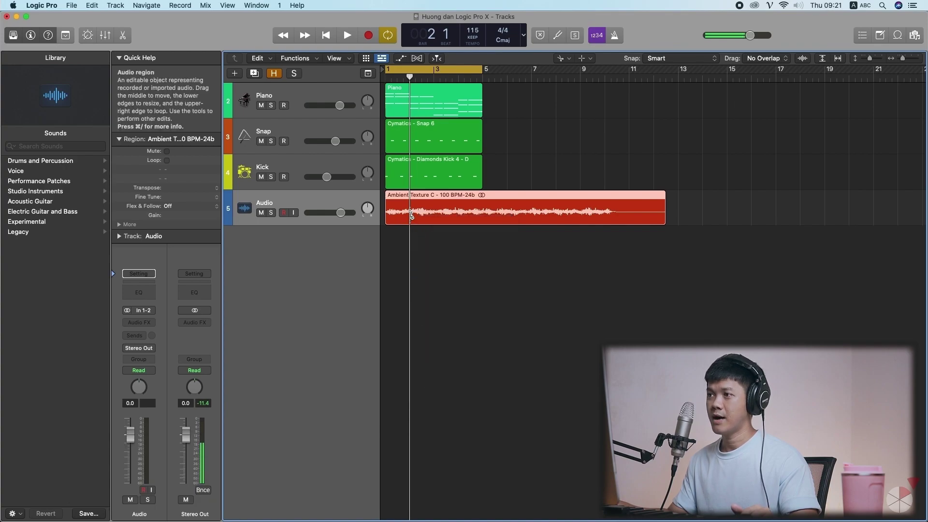
{"action": "left_click", "coordinate": [412, 212]}
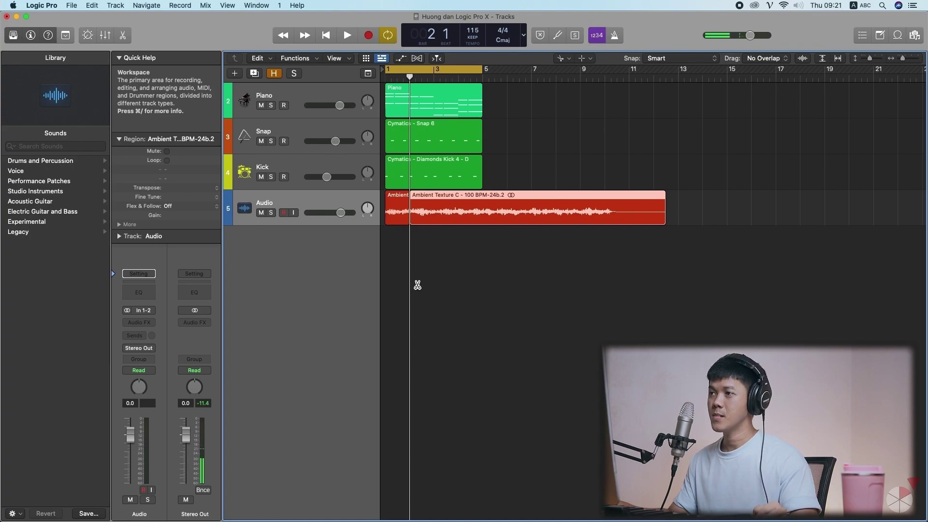
{"action": "key", "text": "super+z"}
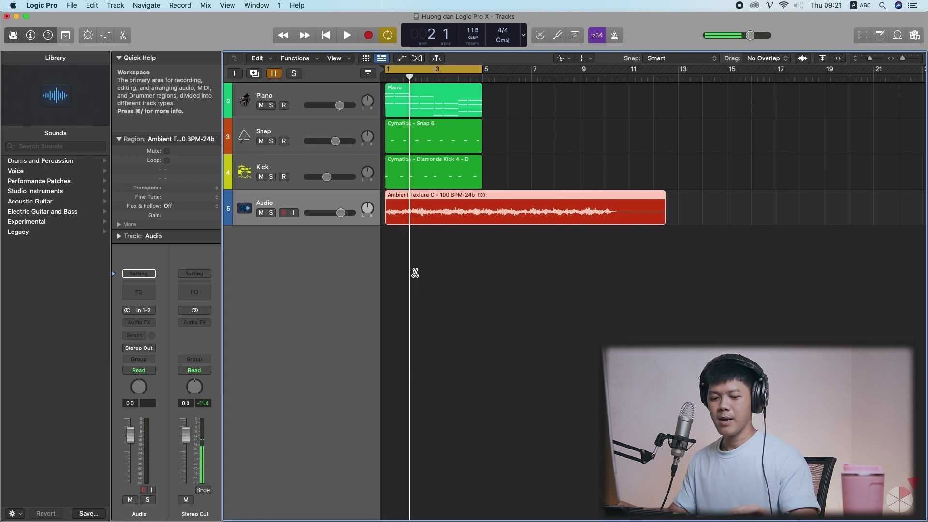
Step: Cut the Ambient Texture C region at three further points with the Scissors tool and undo all three cuts
{"action": "key", "text": "t"}
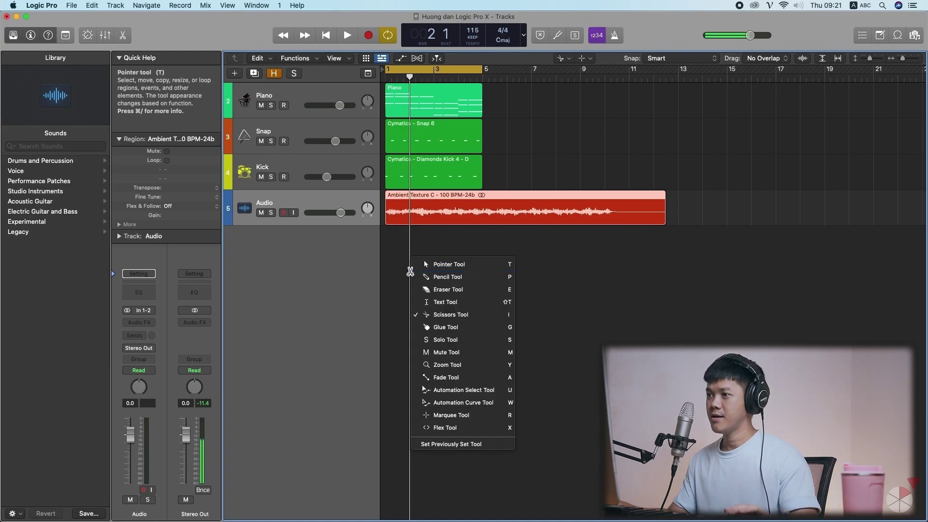
{"action": "left_click", "coordinate": [511, 314]}
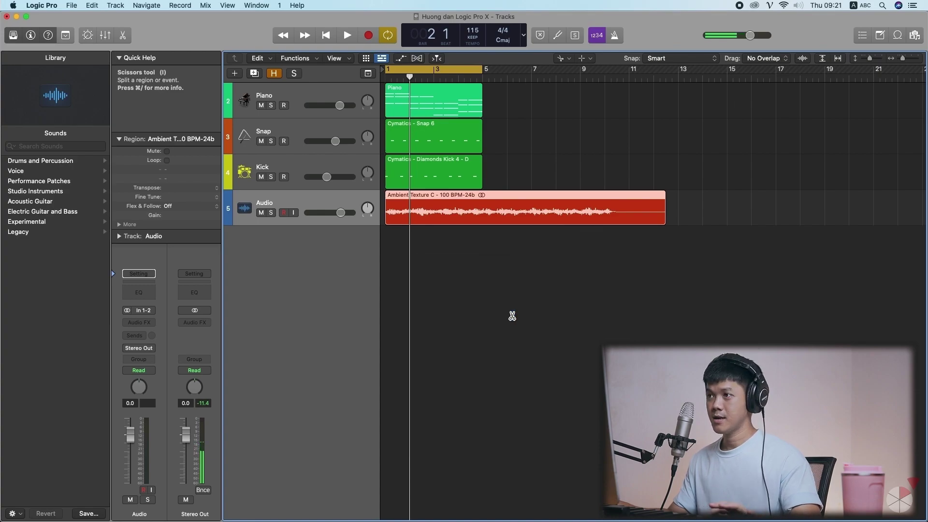
{"action": "left_click", "coordinate": [479, 209]}
{"action": "left_click", "coordinate": [550, 215]}
{"action": "left_click", "coordinate": [611, 217]}
{"action": "key", "text": "super+z"}
{"action": "key", "text": "super+z"}
{"action": "key", "text": "super+z"}
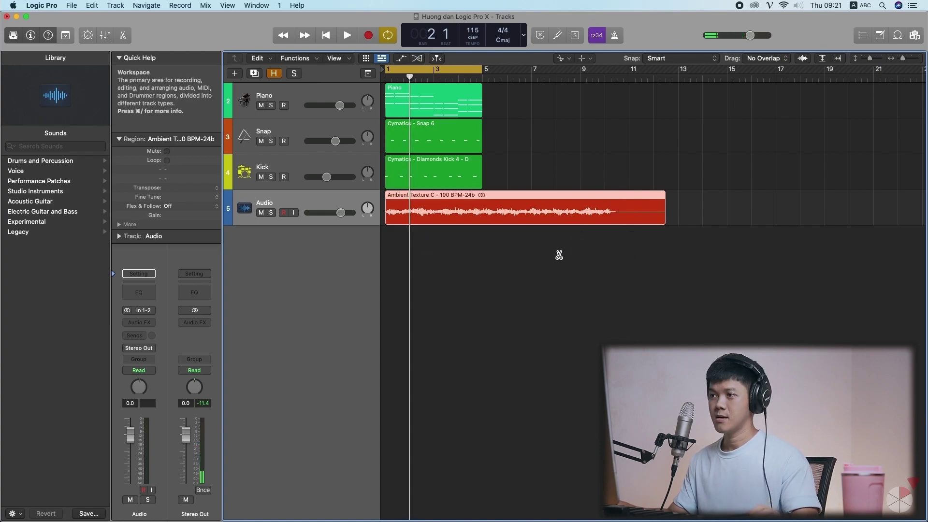
Step: Switch back to the Pointer tool and split the Ambient Texture C region at the playhead at bars 3, 4 and 5
{"action": "left_click", "coordinate": [433, 75]}
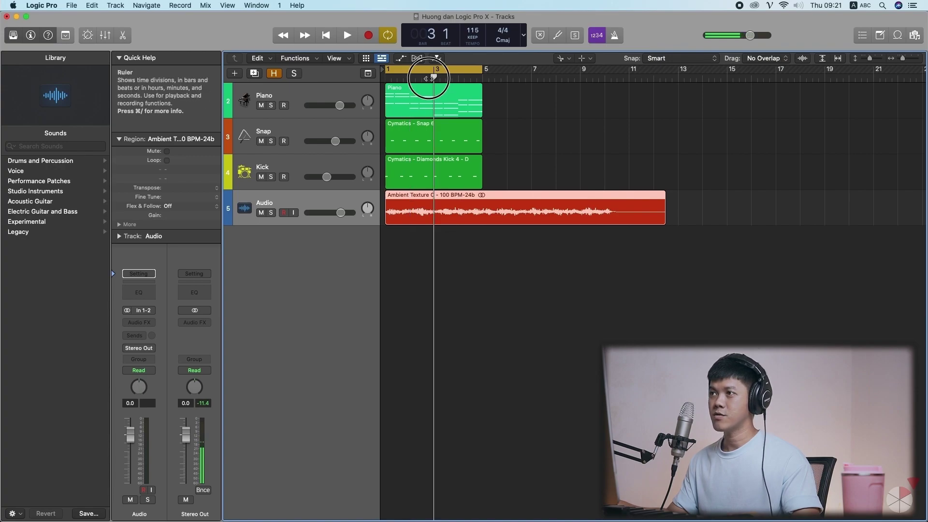
{"action": "key", "text": "t"}
{"action": "key", "text": "t"}
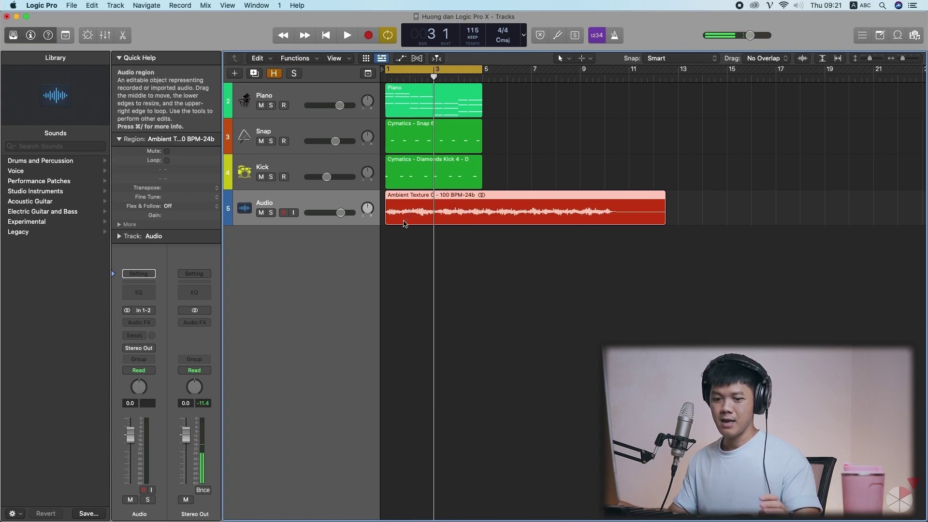
{"action": "key", "text": "cmd+t"}
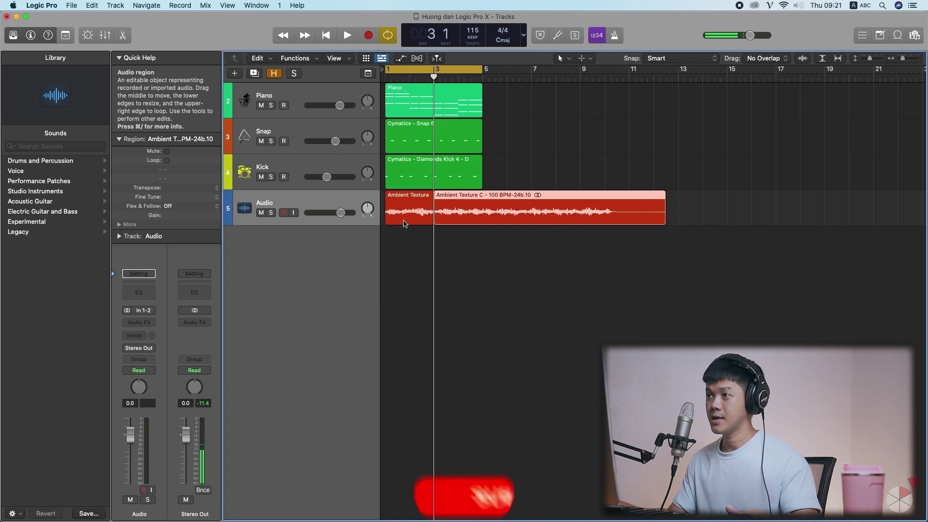
{"action": "left_click", "coordinate": [435, 252]}
{"action": "left_click", "coordinate": [459, 75]}
{"action": "left_click", "coordinate": [483, 208]}
{"action": "key", "text": "cmd+t"}
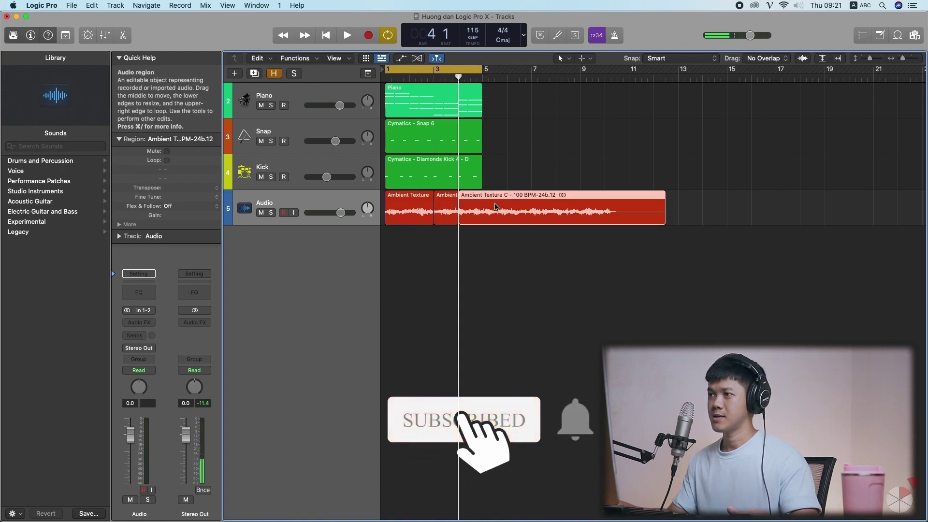
{"action": "left_click", "coordinate": [482, 74]}
Step: Undo the playhead splits of the Ambient Texture C region and return the playhead to bar 1
{"action": "key", "text": "super+z"}
{"action": "key", "text": "super+z"}
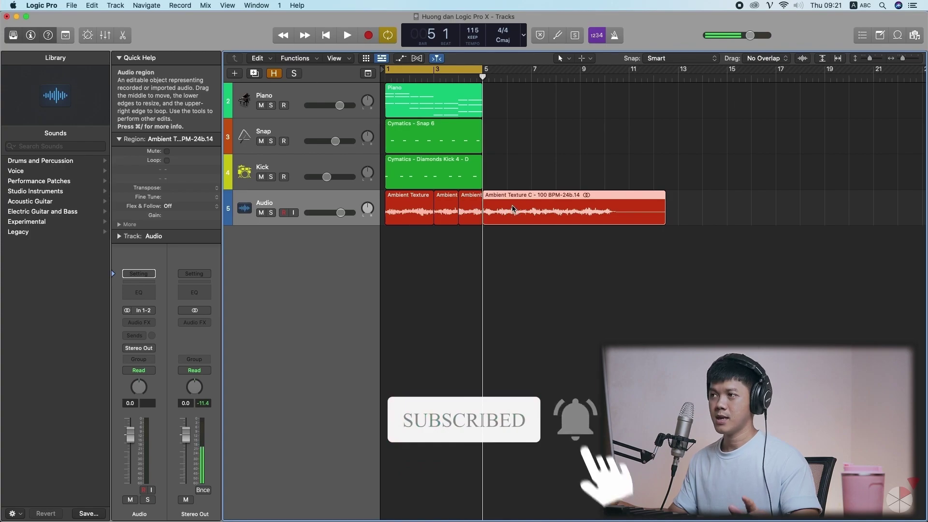
{"action": "key", "text": "Return"}
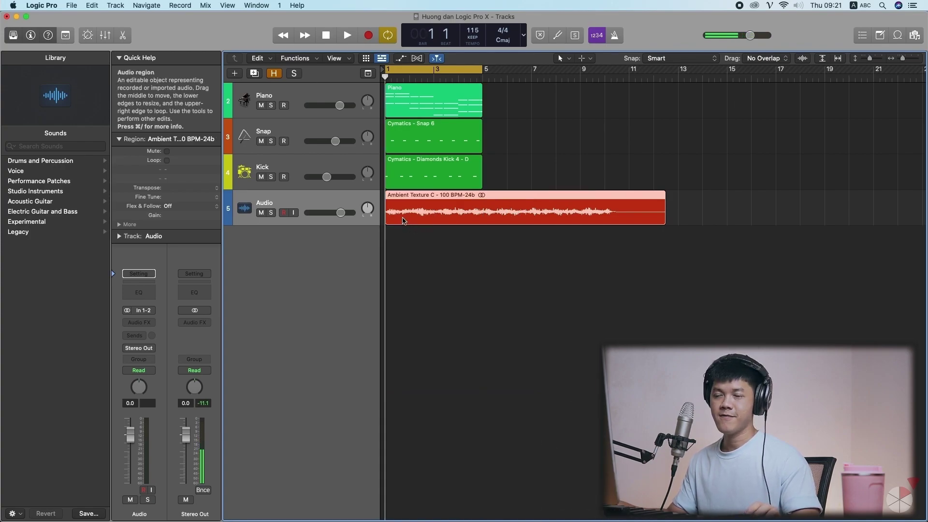
Step: Play the opening bars of the Ambient Texture C region and return the playhead to bar 1
{"action": "key", "text": "super+Right"}
{"action": "key", "text": "super+Right"}
{"action": "key", "text": "super+Right"}
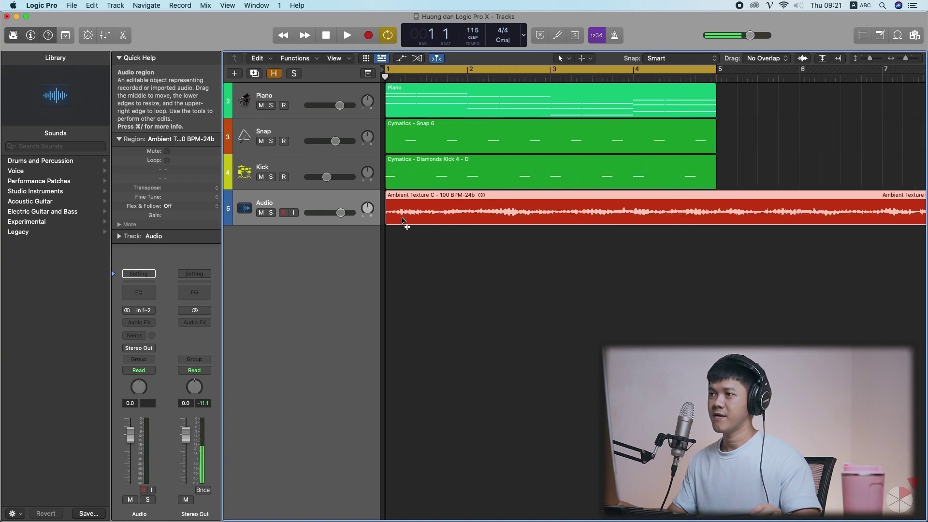
{"action": "key", "text": "super+Right"}
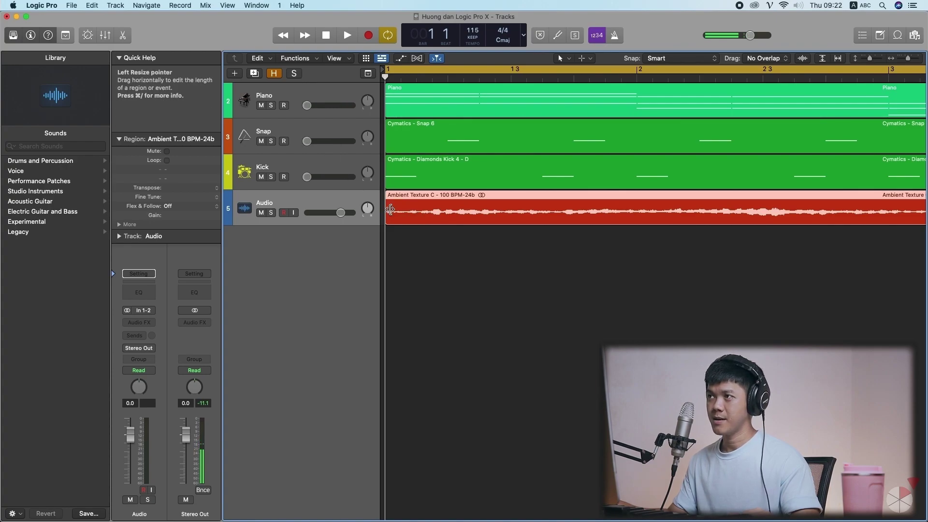
{"action": "key", "text": "space"}
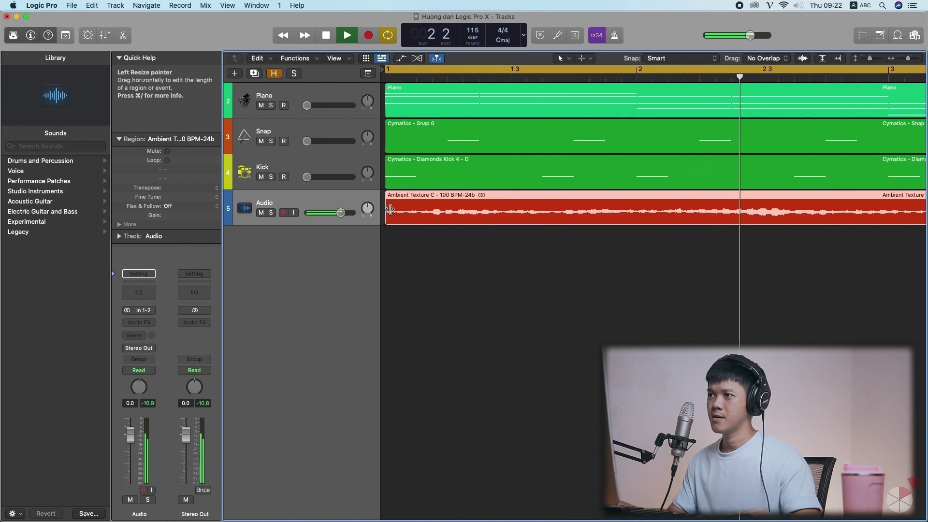
{"action": "key", "text": "space"}
{"action": "left_click", "coordinate": [392, 76]}
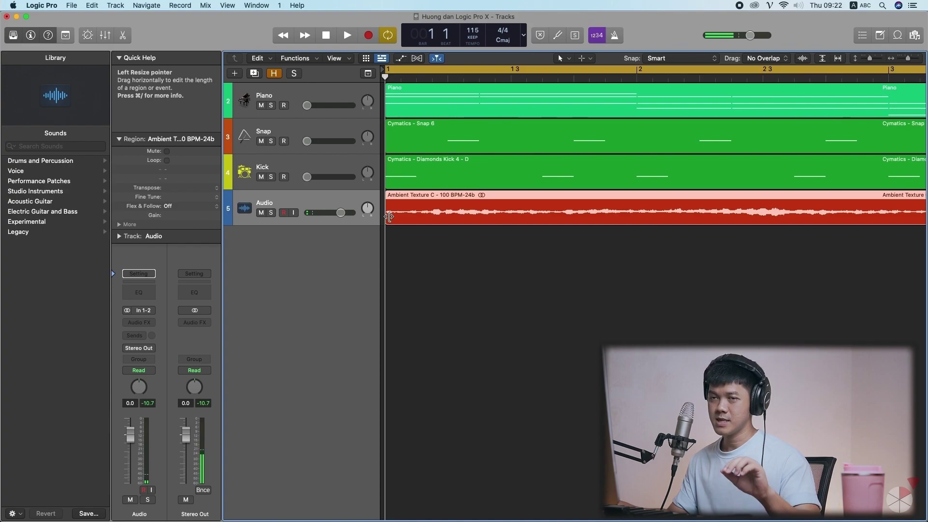
Step: Use the Fade tool to draw a short fade-in at the start of the Ambient Texture C region
{"action": "key", "text": "t"}
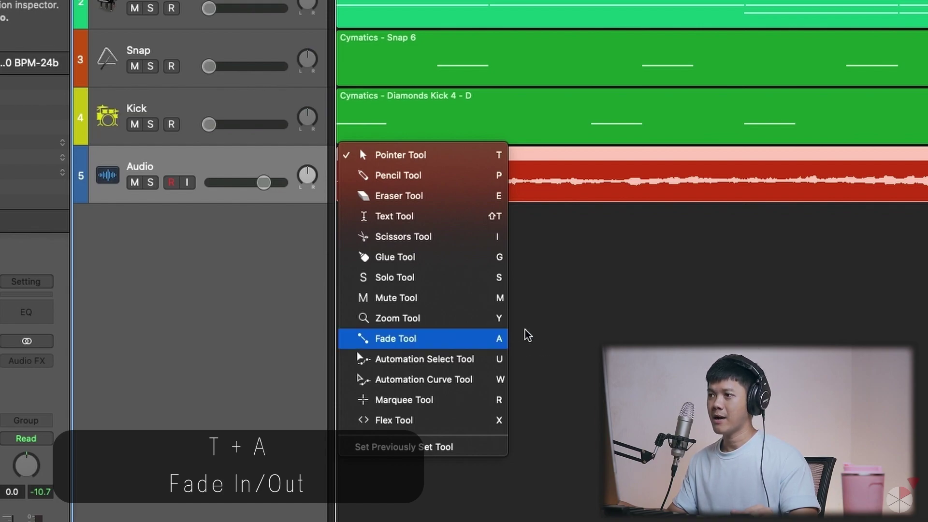
{"action": "key", "text": "Escape"}
{"action": "key", "text": "t"}
{"action": "key", "text": "a"}
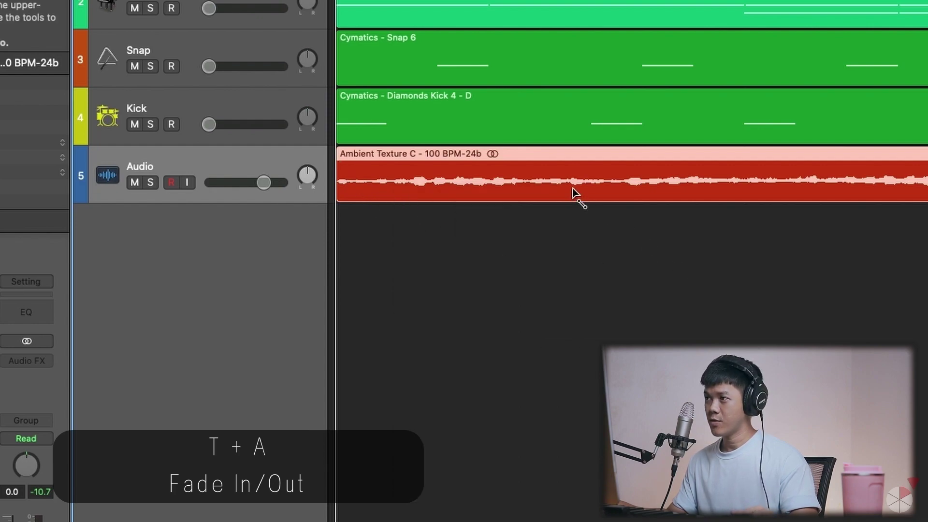
{"action": "left_click_drag", "start_coordinate": [340, 158], "coordinate": [487, 160]}
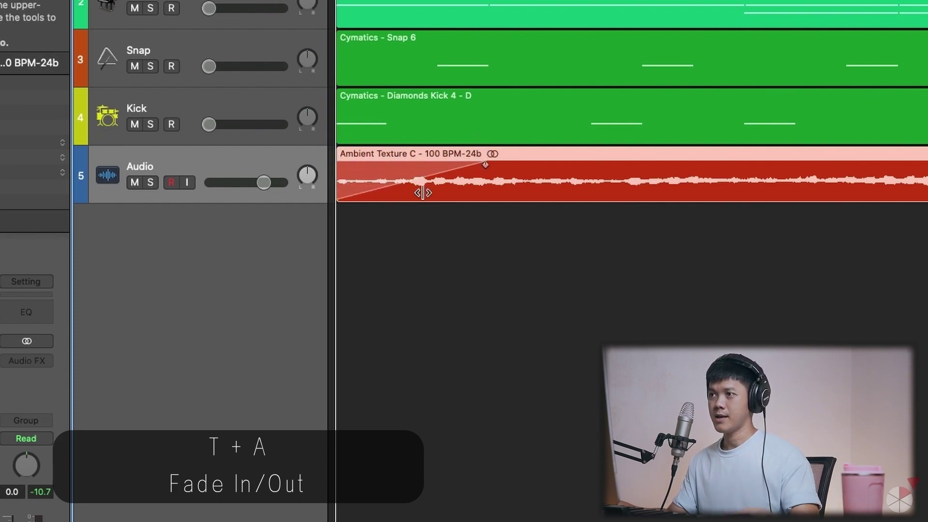
Step: Play the Ambient Texture C region and lengthen its fade-in to just past bar 2
{"action": "key", "text": "space"}
{"action": "left_click_drag", "start_coordinate": [486, 163], "coordinate": [812, 164]}
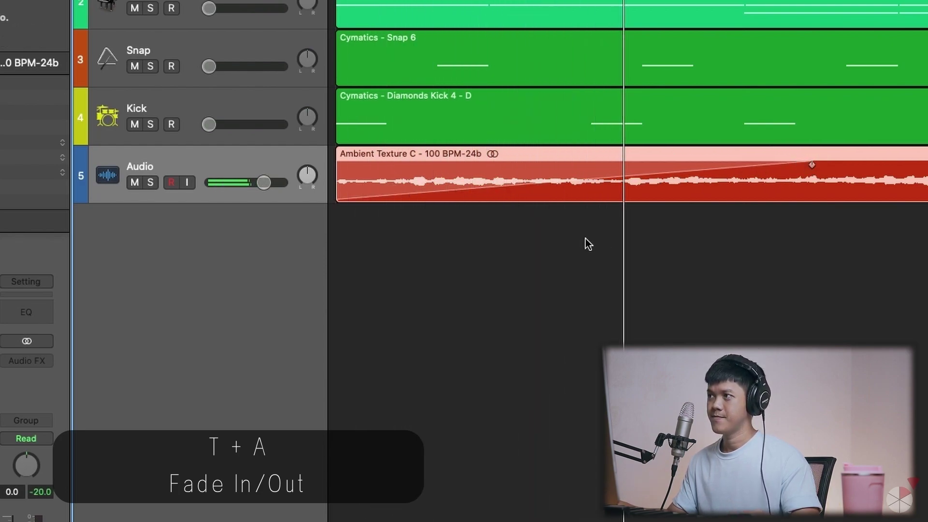
{"action": "key", "text": "space"}
Step: Split the Ambient Texture C region at the playhead at bar 10 and delete the part after the cut
{"action": "scroll", "coordinate": [491, 242], "scroll_direction": "down", "scroll_amount": 5}
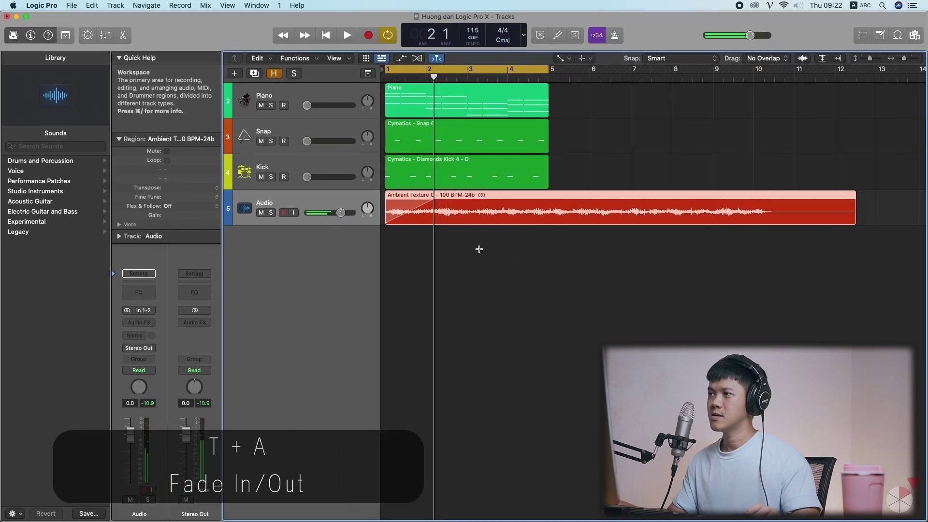
{"action": "left_click", "coordinate": [754, 77]}
{"action": "key", "text": "super+Right"}
{"action": "key", "text": "super+Right"}
{"action": "key", "text": "super+Right"}
{"action": "key", "text": "super+Right"}
{"action": "key", "text": "super+Right"}
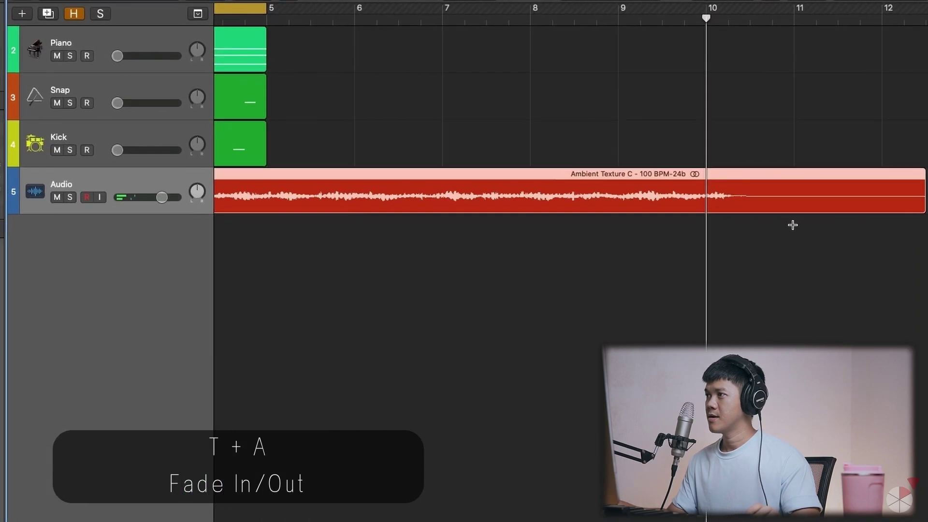
{"action": "scroll", "coordinate": [744, 208], "scroll_direction": "right", "scroll_amount": 7}
{"action": "key", "text": "t"}
{"action": "key", "text": "a"}
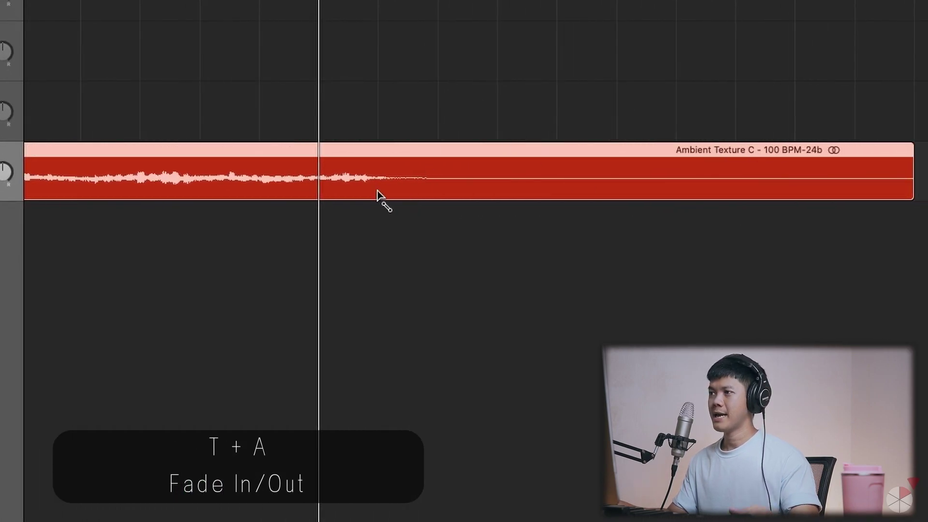
{"action": "key", "text": "t"}
{"action": "key", "text": "t"}
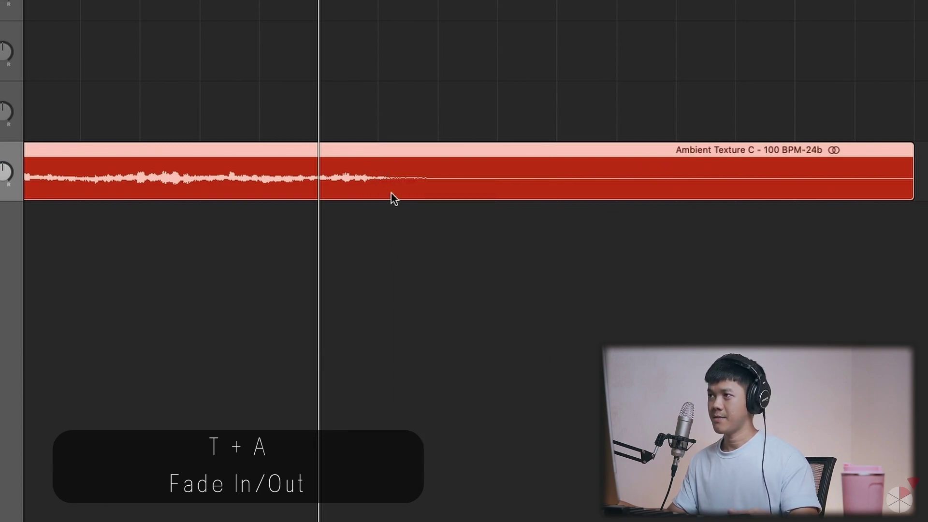
{"action": "key", "text": "super+t"}
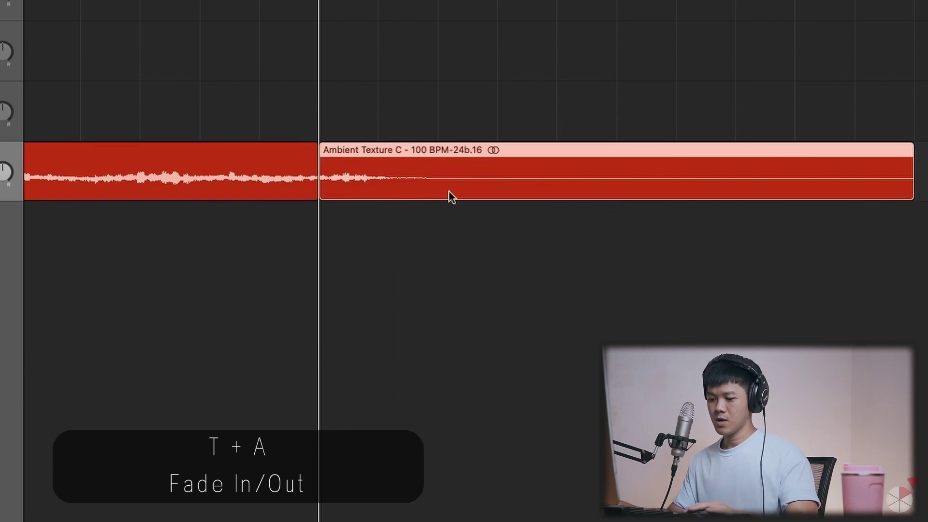
{"action": "key", "text": "Delete"}
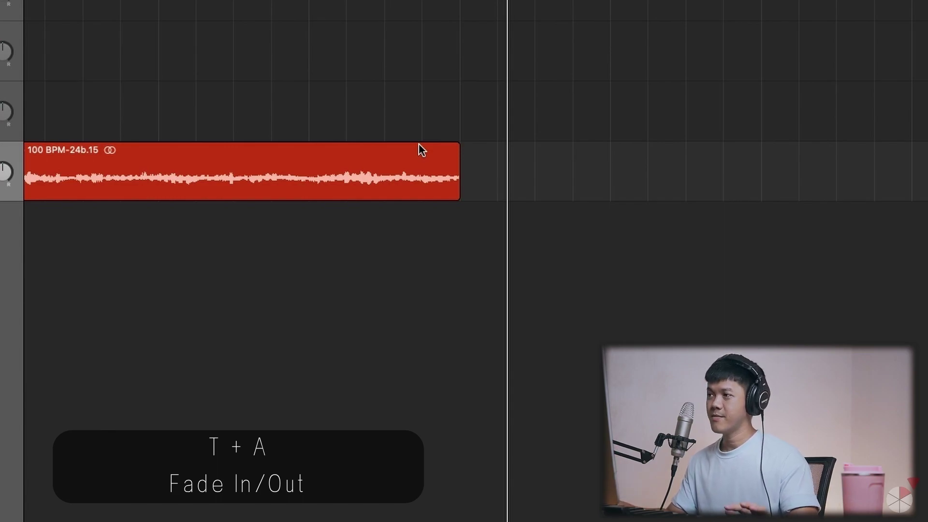
Step: Use the Fade tool to draw a fade-out about three beats long at the end of the Ambient Texture C region
{"action": "key", "text": "t"}
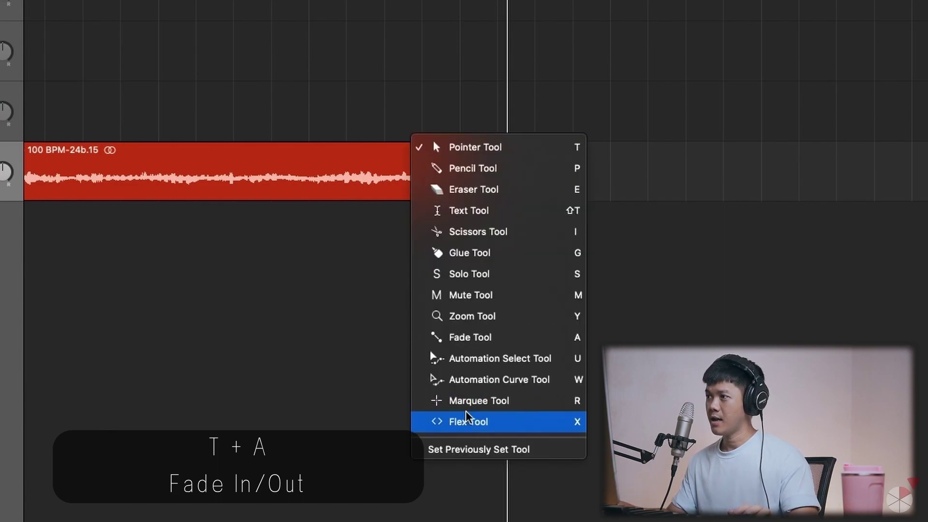
{"action": "left_click", "coordinate": [473, 337]}
{"action": "left_click_drag", "start_coordinate": [454, 146], "coordinate": [333, 147]}
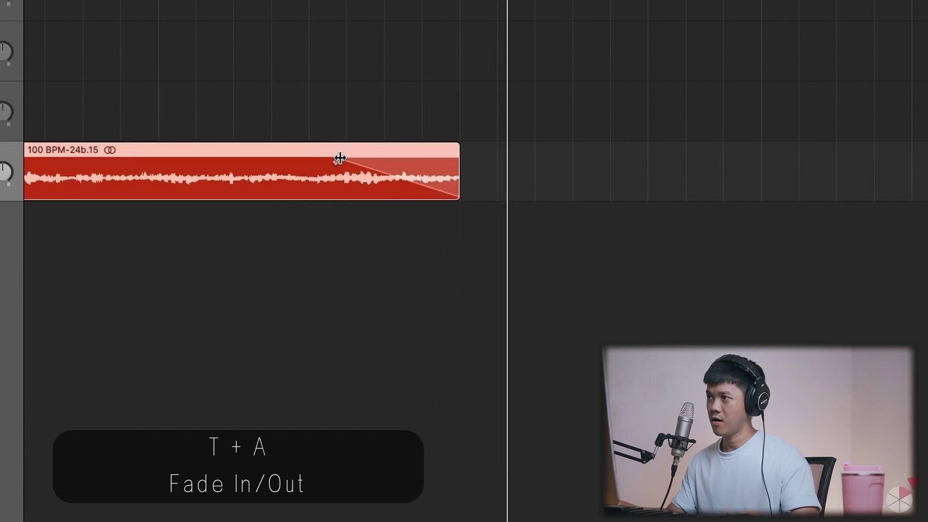
{"action": "left_click", "coordinate": [251, 1]}
{"action": "key", "text": "space"}
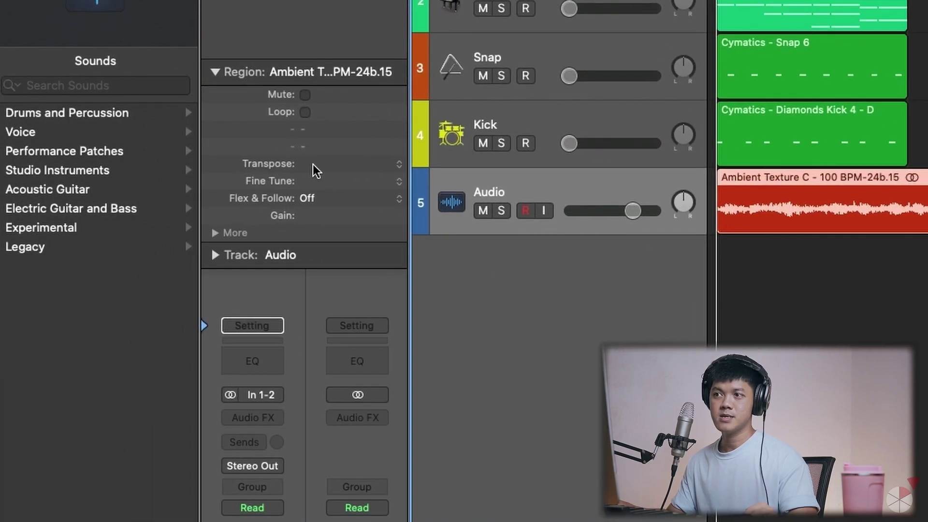
Step: Turn on Flex & Follow for the Ambient Texture C region, then try transposing it up to +2 semitones and bring it back
{"action": "left_click_drag", "start_coordinate": [316, 166], "coordinate": [342, 188]}
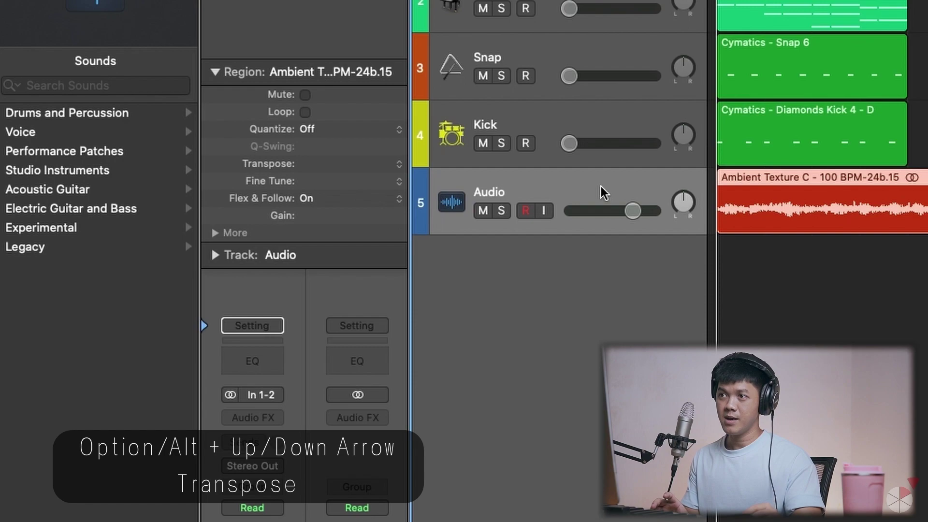
{"action": "key", "text": "alt+Up"}
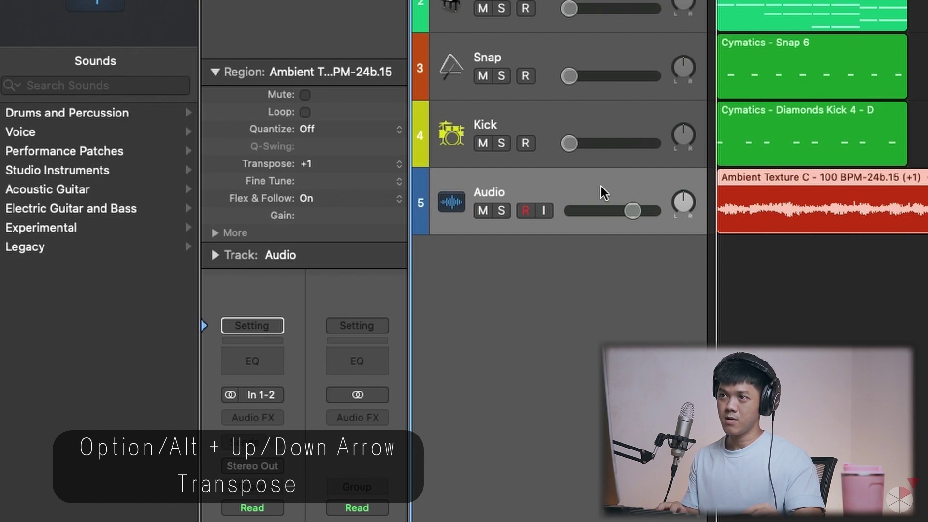
{"action": "key", "text": "alt+Up"}
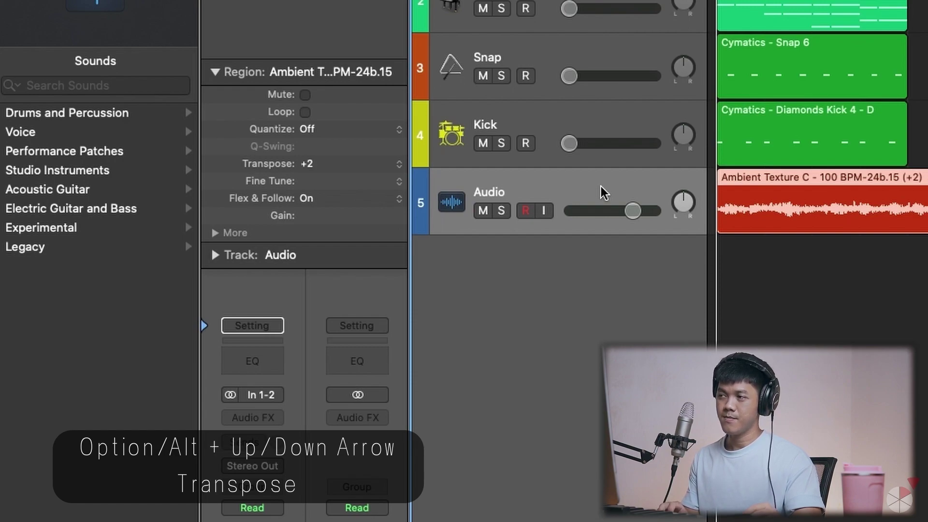
{"action": "key", "text": "alt+Down"}
{"action": "key", "text": "alt+Down"}
{"action": "key", "text": "alt+Up"}
{"action": "key", "text": "alt+Up"}
{"action": "key", "text": "alt+Down"}
{"action": "key", "text": "alt+Down"}
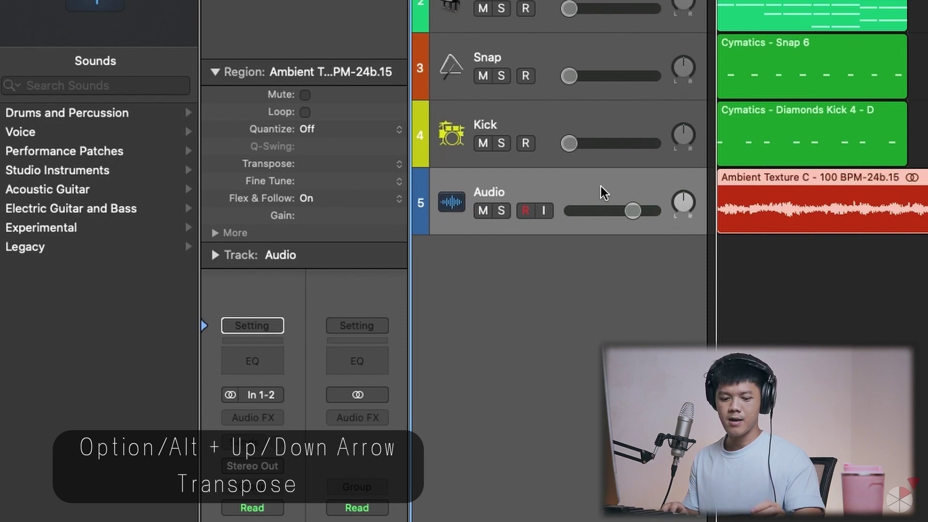
Step: Try transposing the Ambient Texture C region up an octave to +12, then back down by octaves
{"action": "key", "text": "alt+shift+Up"}
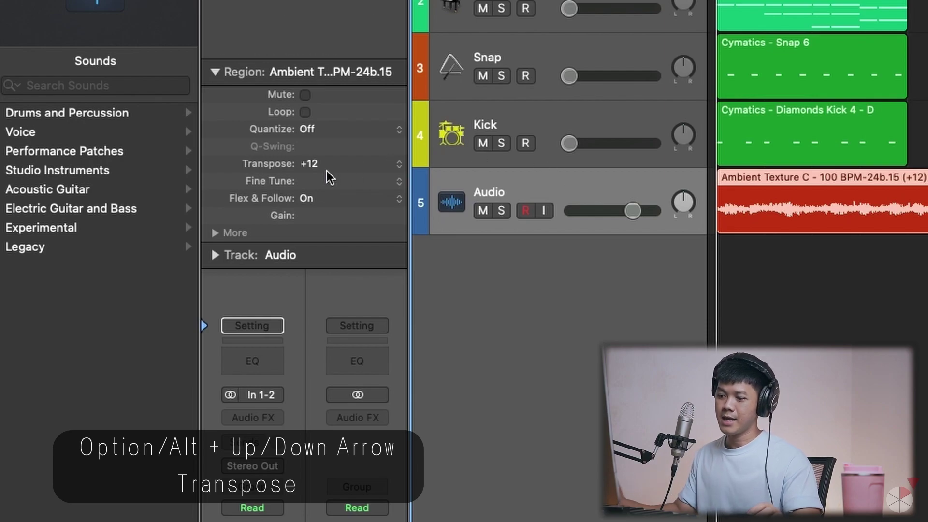
{"action": "key", "text": "alt+shift+Down"}
{"action": "key", "text": "alt+shift+Down"}
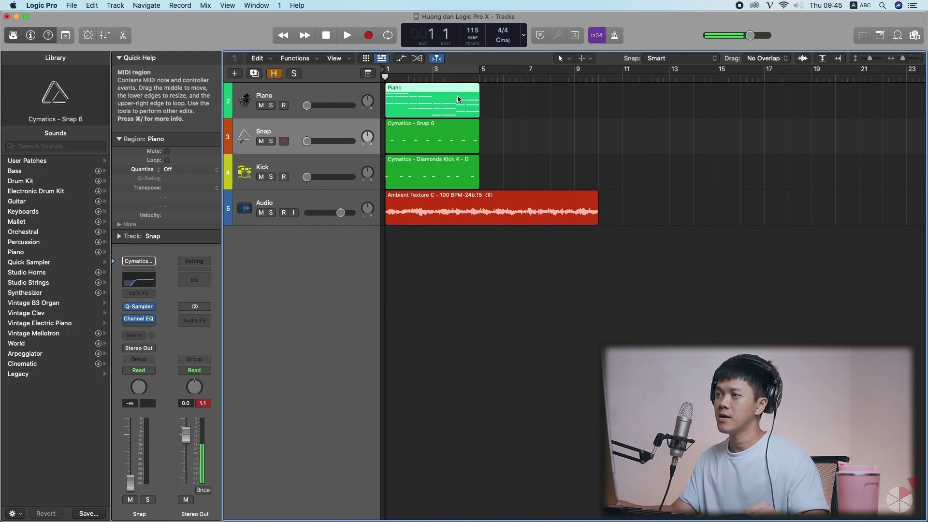
Step: Create an empty MIDI region at bar 5 on the Piano track and extend it to bar 9
{"action": "right_click", "coordinate": [486, 95]}
{"action": "left_click", "coordinate": [504, 103]}
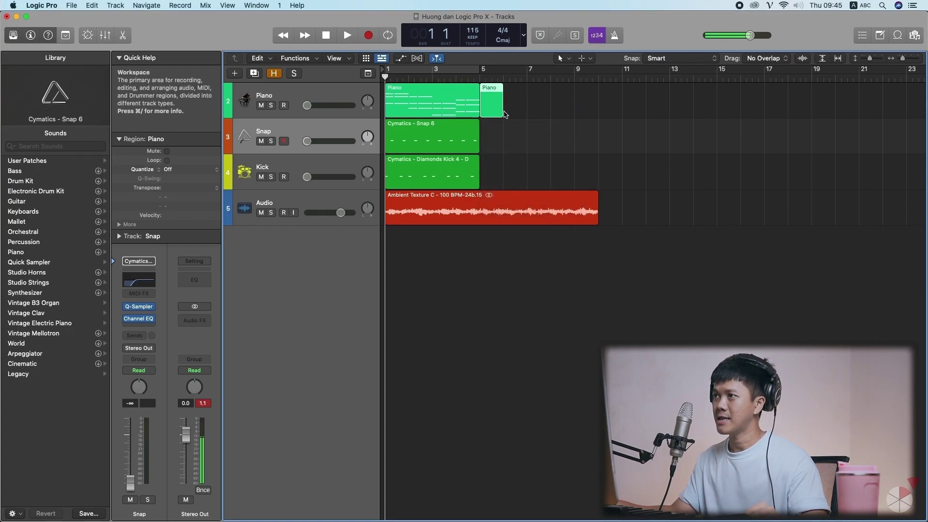
{"action": "left_click_drag", "start_coordinate": [504, 113], "coordinate": [574, 113]}
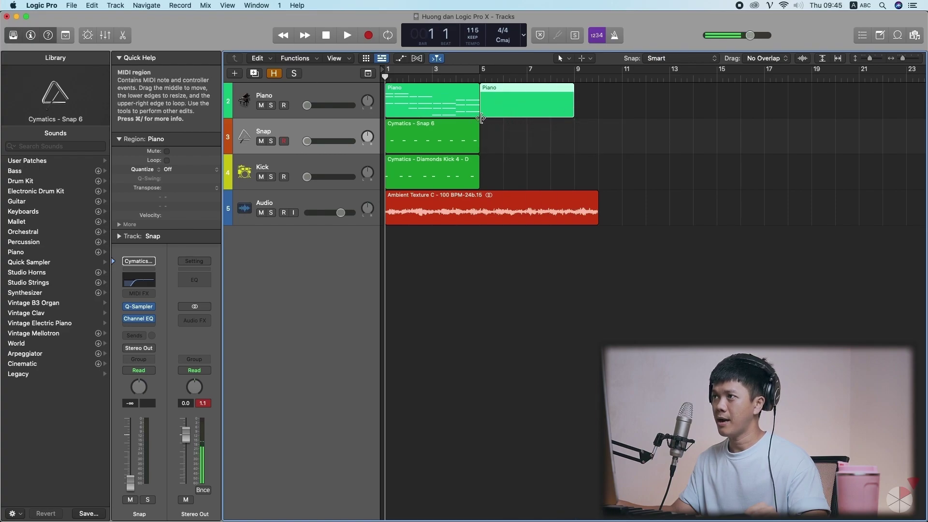
Step: Copy all notes of the first Piano region in the Piano Roll and paste them into the empty region at bar 5
{"action": "double_click", "coordinate": [458, 98]}
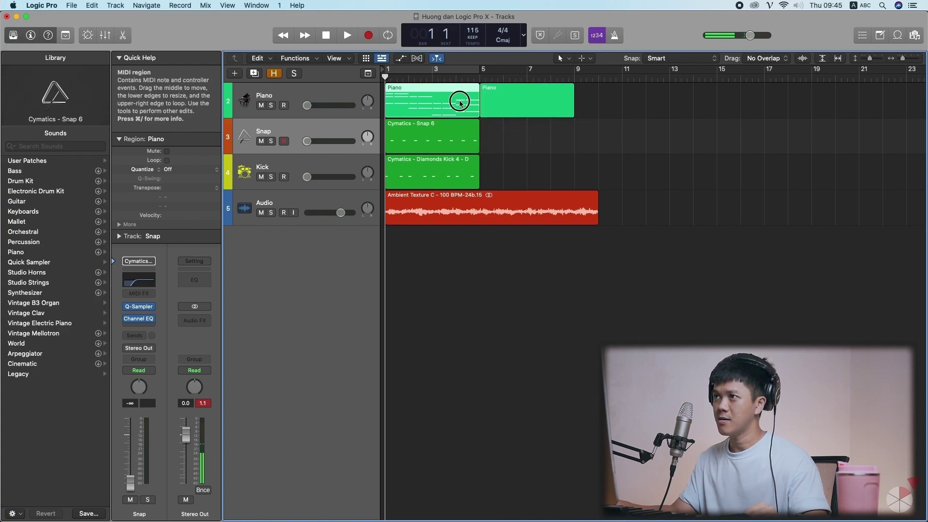
{"action": "right_click", "coordinate": [497, 381]}
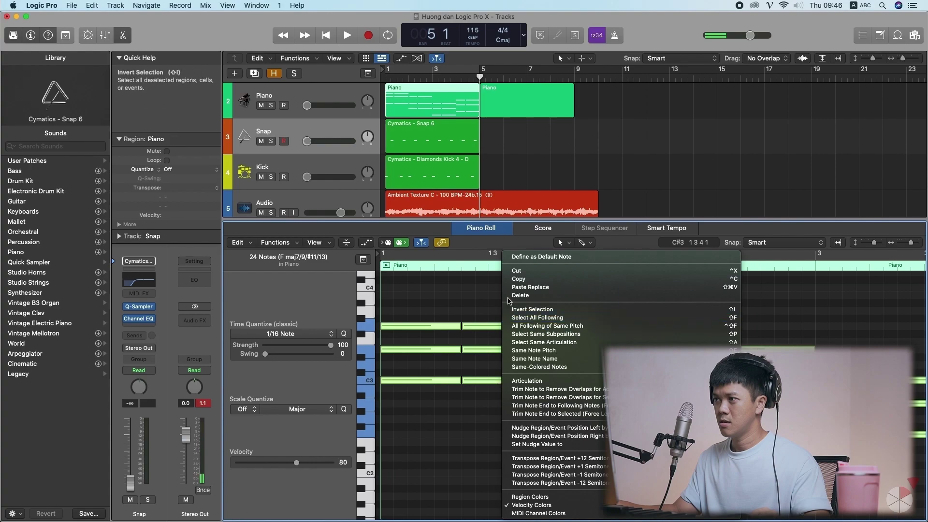
{"action": "left_click", "coordinate": [518, 279]}
{"action": "left_click", "coordinate": [527, 104]}
{"action": "left_click", "coordinate": [394, 290]}
{"action": "right_click", "coordinate": [394, 362]}
{"action": "left_click", "coordinate": [428, 362]}
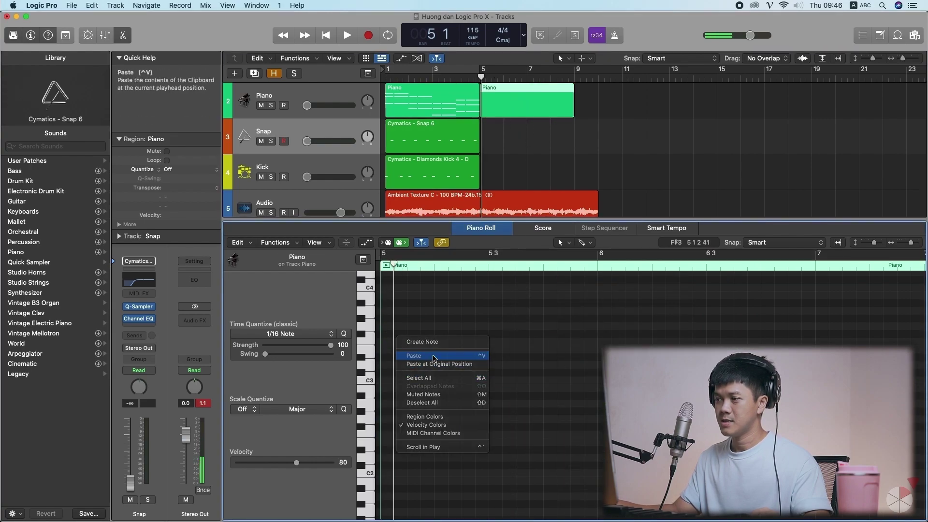
Step: Move the pasted piano notes so they line up with the start of bar 5
{"action": "left_click_drag", "start_coordinate": [573, 360], "coordinate": [512, 383]}
{"action": "left_click_drag", "start_coordinate": [512, 370], "coordinate": [513, 370]}
{"action": "left_click", "coordinate": [524, 324]}
{"action": "left_click_drag", "start_coordinate": [672, 324], "coordinate": [603, 349]}
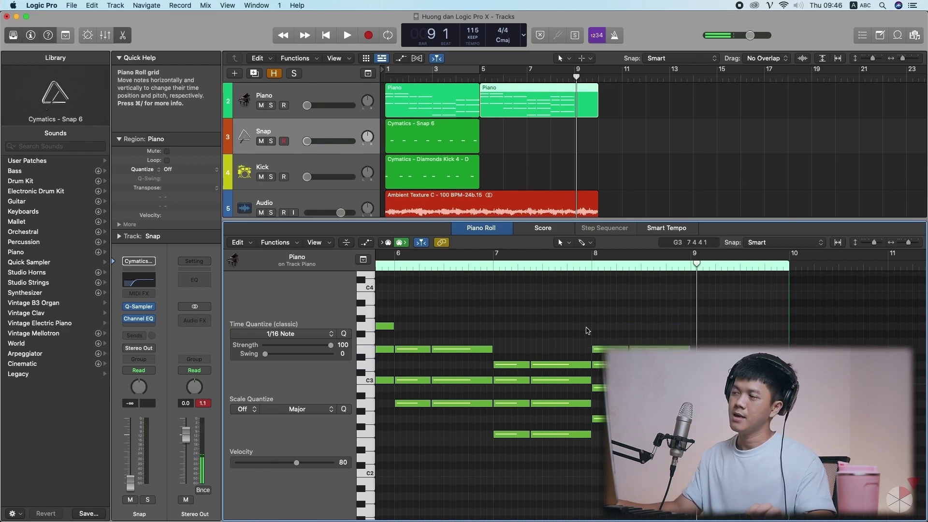
Step: Close the Piano Roll, trim the second Piano region to end at bar 9, and delete that region
{"action": "key", "text": "p"}
{"action": "left_click_drag", "start_coordinate": [596, 113], "coordinate": [574, 112]}
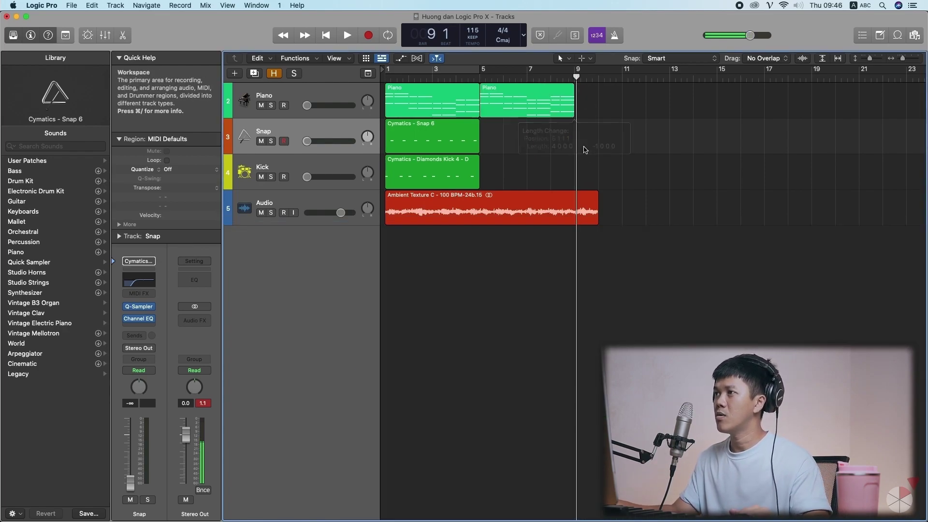
{"action": "left_click", "coordinate": [516, 98]}
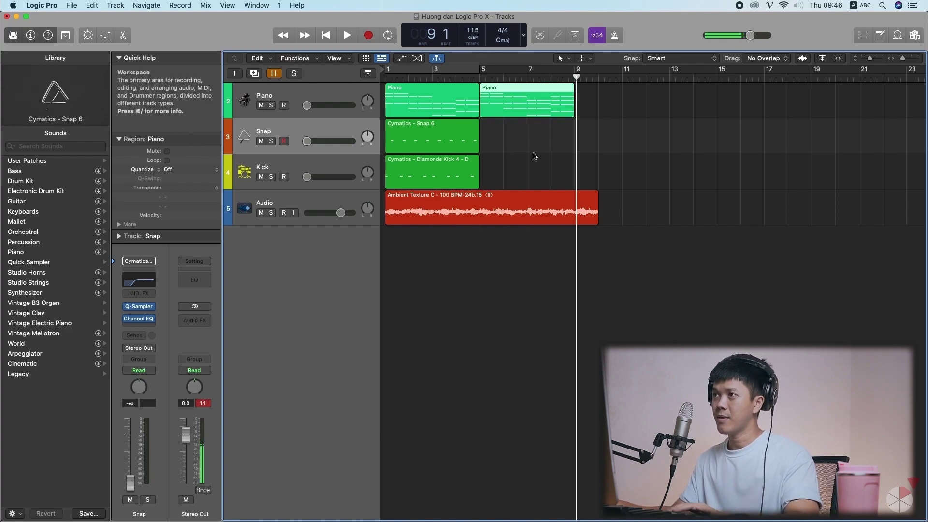
{"action": "key", "text": "Delete"}
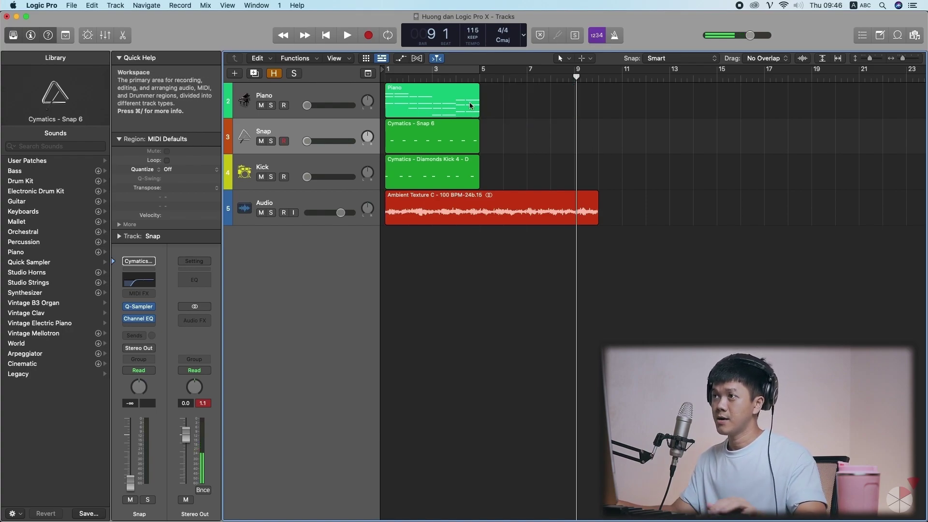
Step: Duplicate the Piano region to bar 5 directly on its track and open the copy in the Piano Roll
{"action": "left_click", "coordinate": [410, 100]}
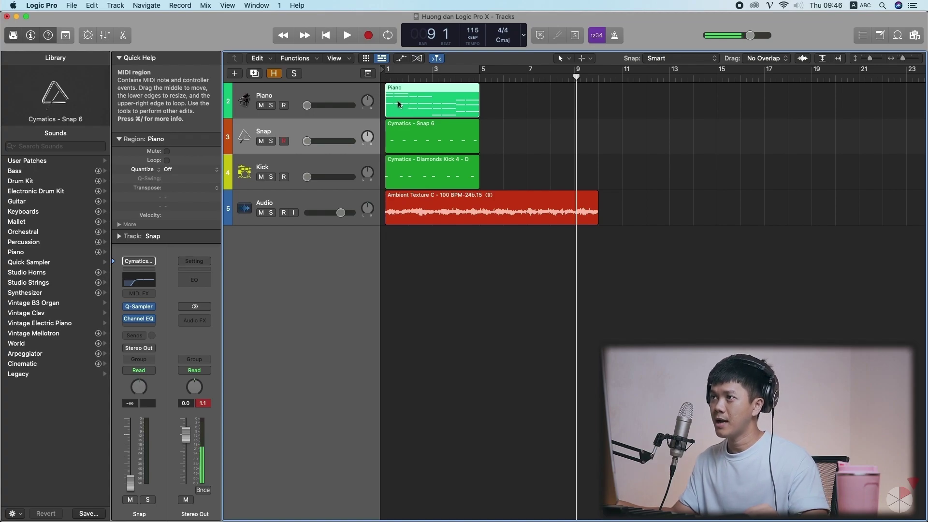
{"action": "left_click_drag", "start_coordinate": [399, 100], "coordinate": [491, 104]}
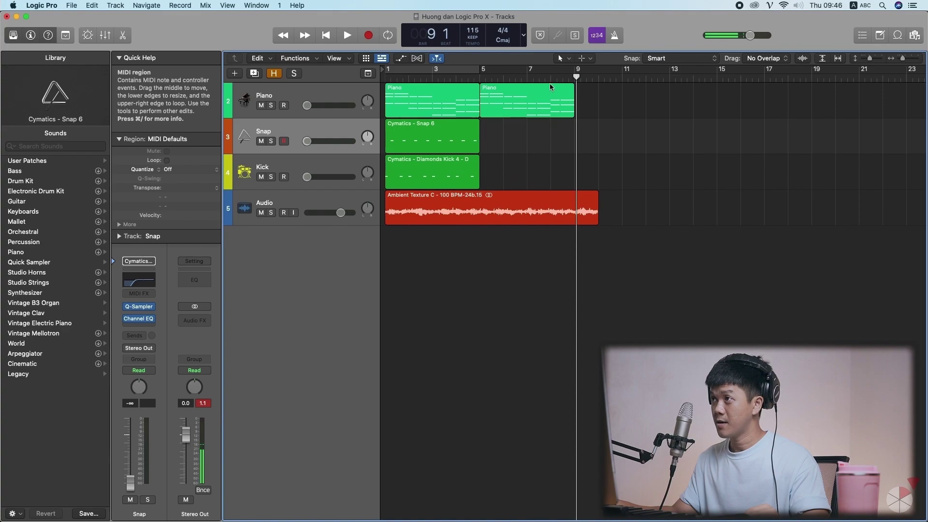
{"action": "double_click", "coordinate": [546, 100]}
{"action": "key", "text": "super+Left"}
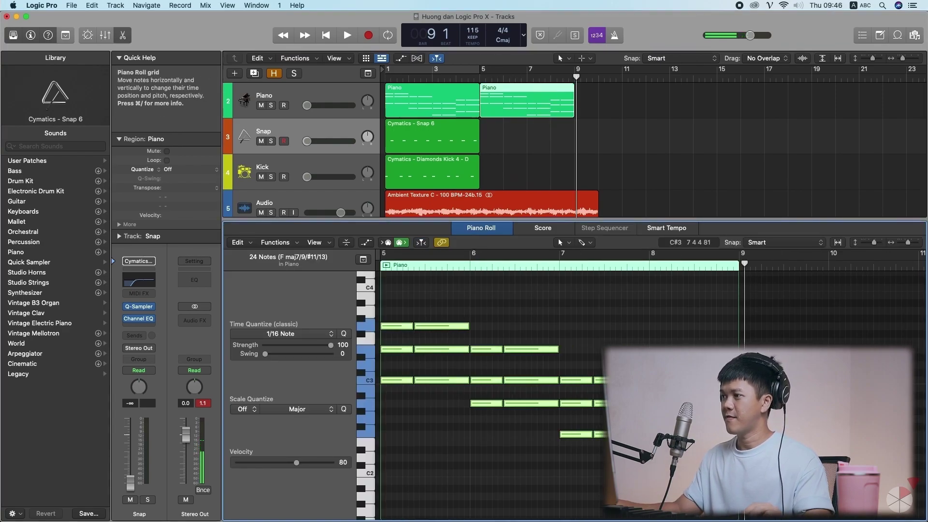
Step: Copy the two C3 notes in bar 7 of the second Piano region to a higher pitch, and close the Piano Roll
{"action": "left_click", "coordinate": [581, 382]}
{"action": "left_click_drag", "start_coordinate": [580, 382], "coordinate": [580, 365]}
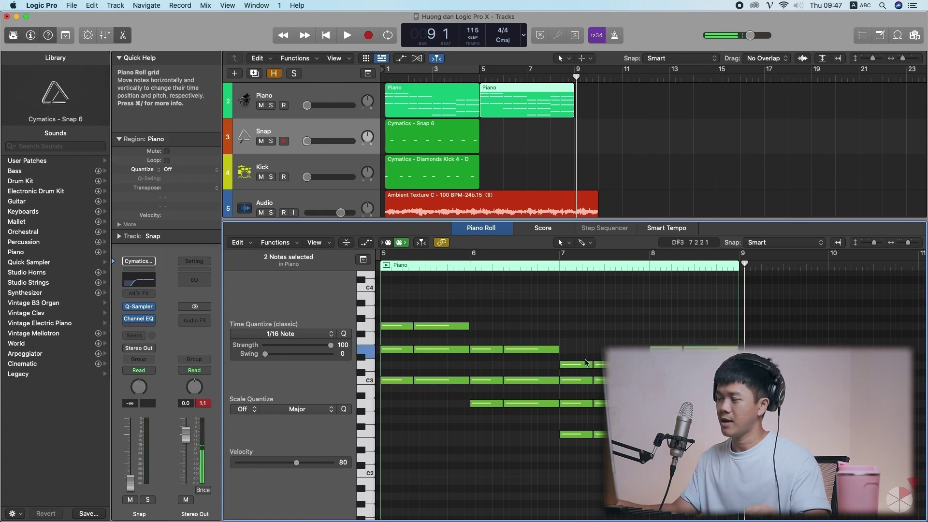
{"action": "key", "text": "p"}
{"action": "key", "text": "super+Left"}
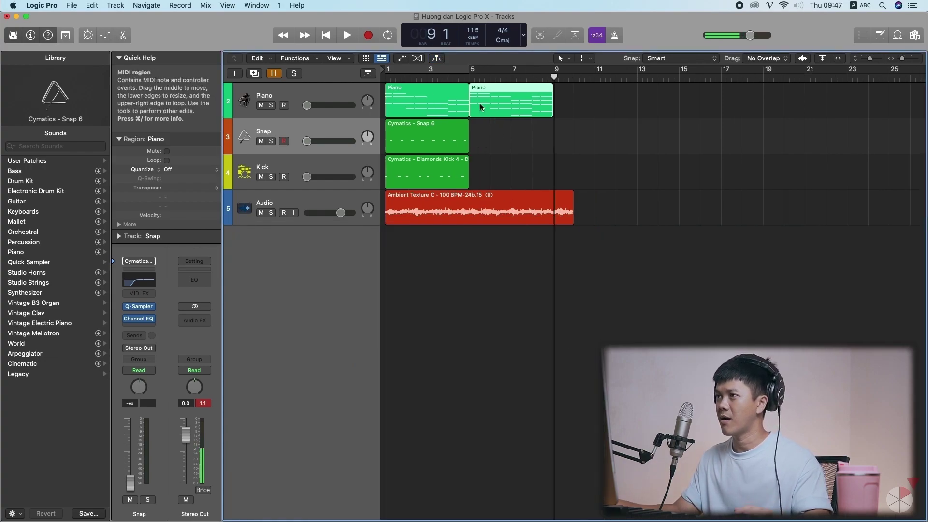
Step: Play the arrangement from the start, stop in bar 8, and set the playhead at bar 5
{"action": "left_click", "coordinate": [389, 81]}
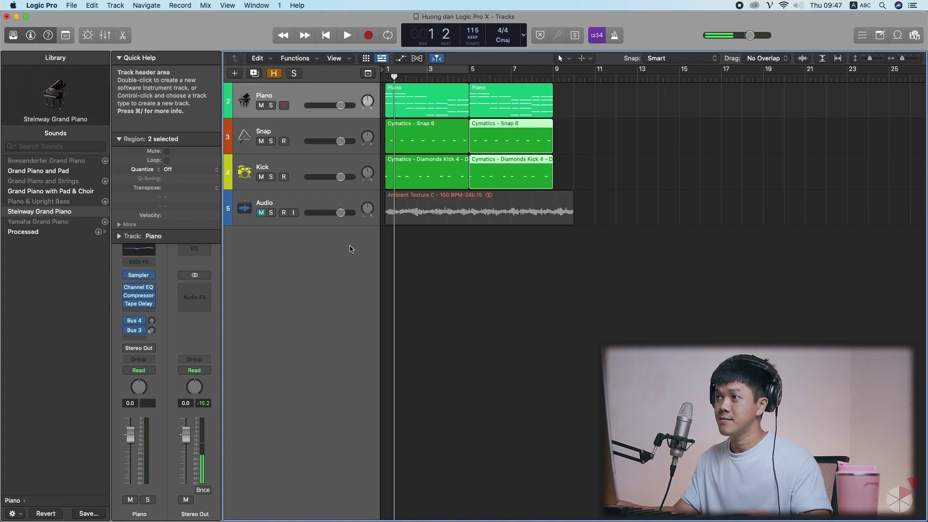
{"action": "key", "text": "space"}
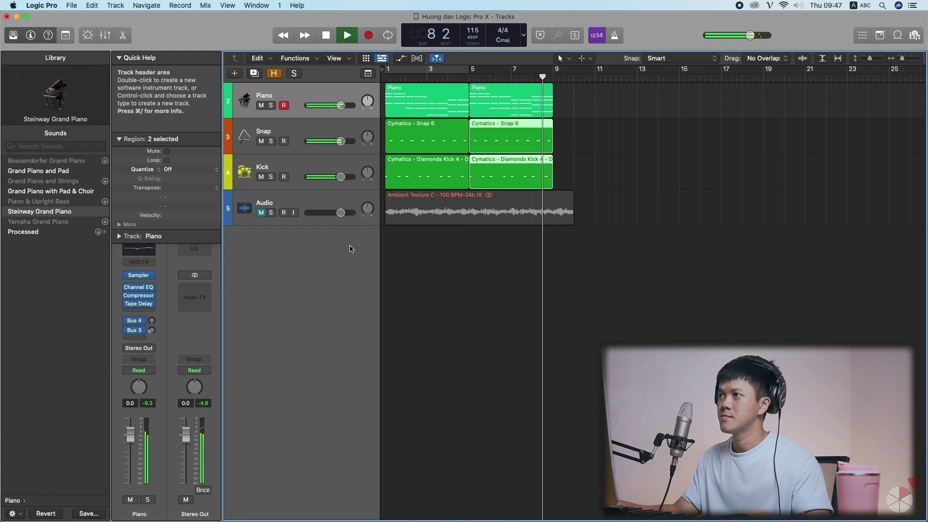
{"action": "key", "text": "space"}
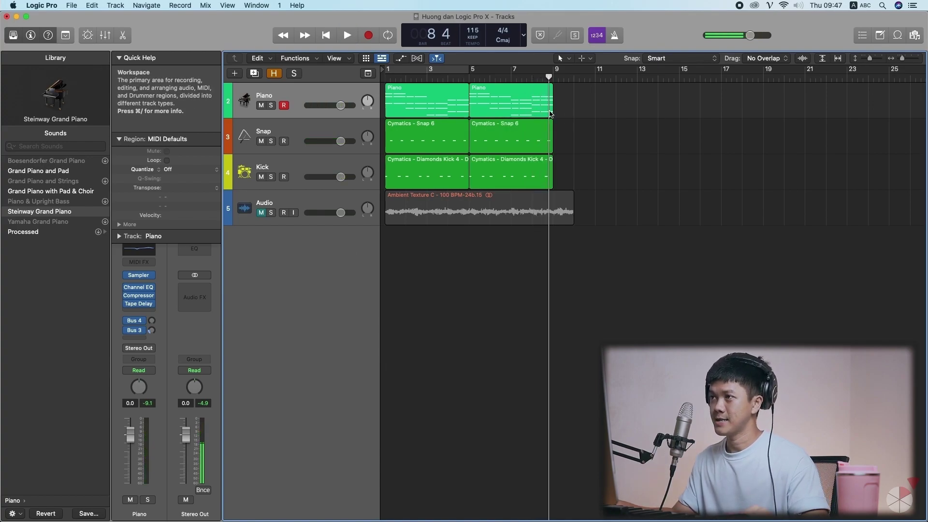
{"action": "left_click", "coordinate": [468, 77]}
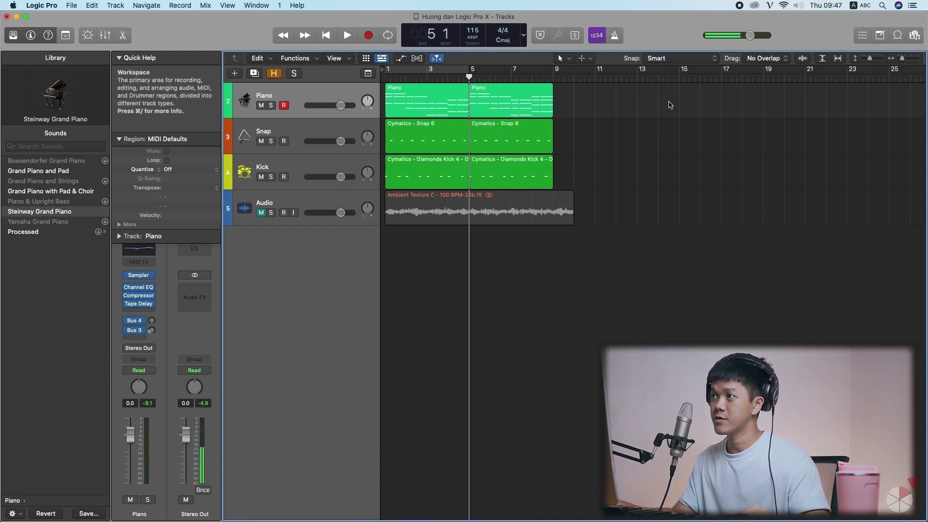
{"action": "left_click", "coordinate": [523, 98]}
{"action": "left_click", "coordinate": [446, 100]}
{"action": "left_click", "coordinate": [490, 101]}
{"action": "left_click", "coordinate": [444, 101]}
{"action": "left_click", "coordinate": [463, 212]}
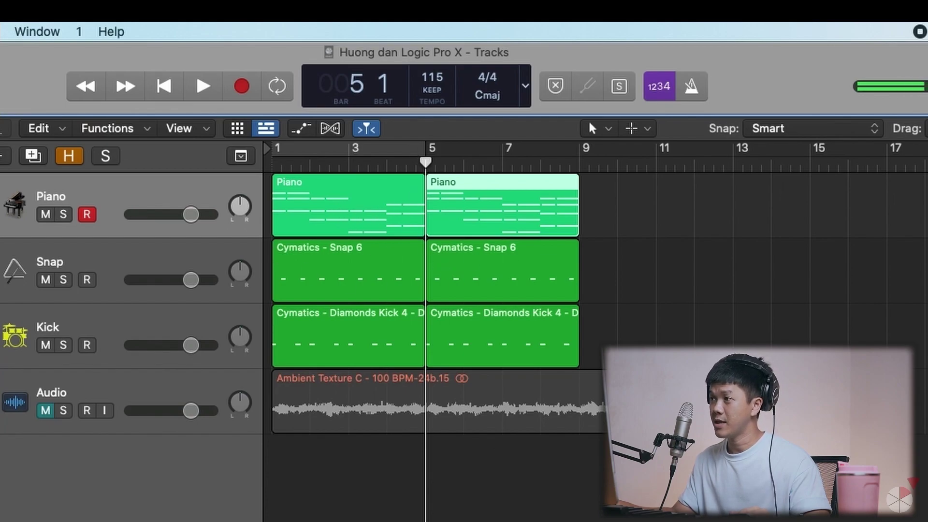
{"action": "left_click", "coordinate": [762, 328]}
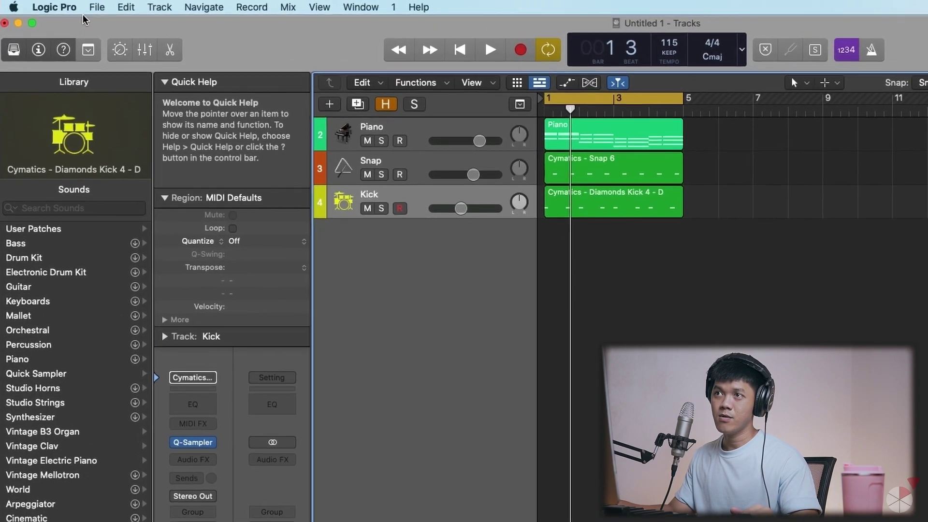
Step: Start saving the untitled project and choose Desktop as its location
{"action": "left_click", "coordinate": [70, 6]}
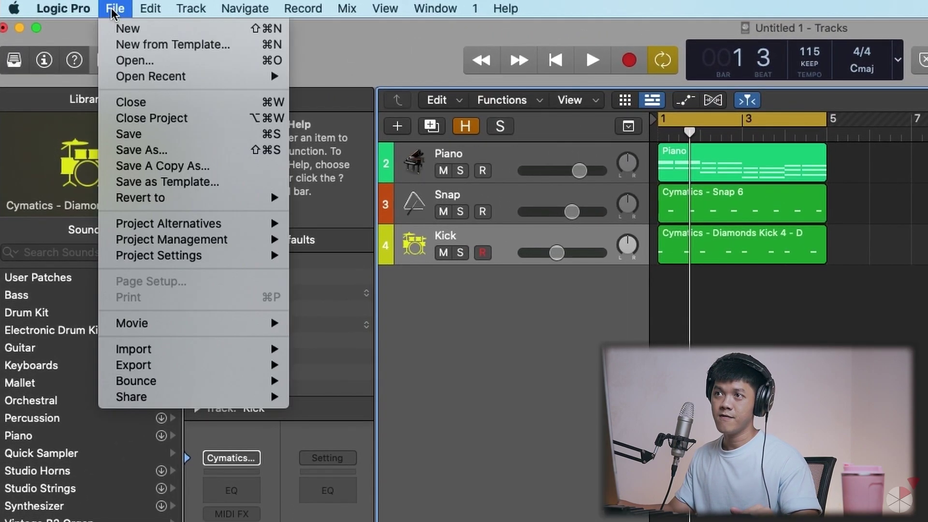
{"action": "left_click", "coordinate": [124, 134]}
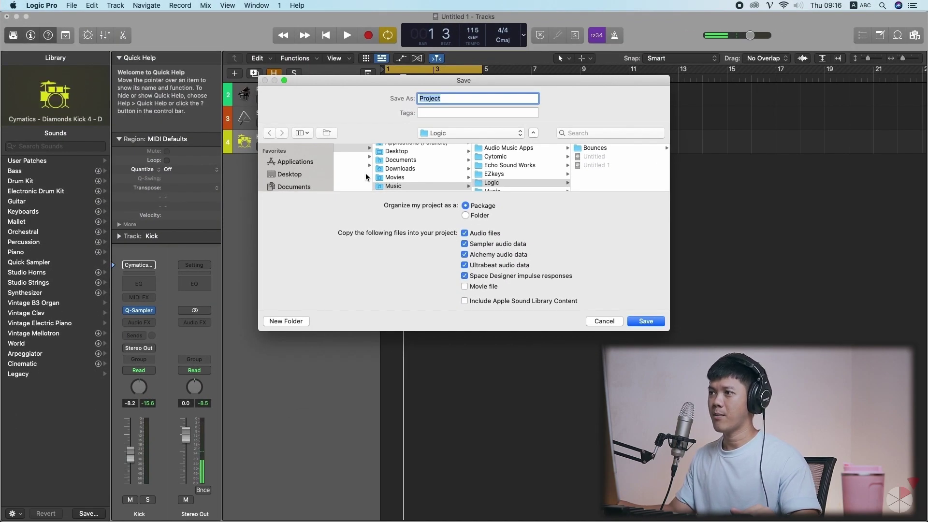
{"action": "scroll", "coordinate": [316, 178], "scroll_direction": "down", "scroll_amount": 5}
{"action": "scroll", "coordinate": [317, 178], "scroll_direction": "up", "scroll_amount": 5}
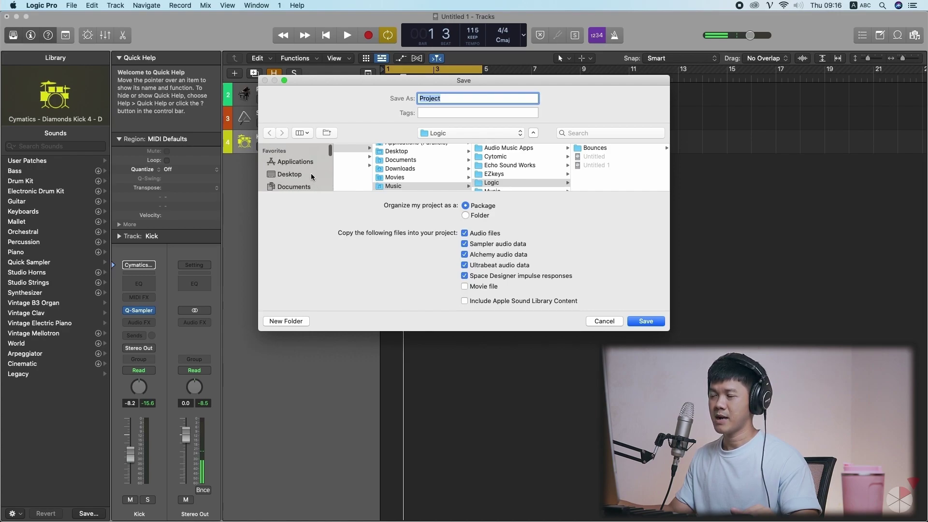
{"action": "left_click", "coordinate": [308, 173]}
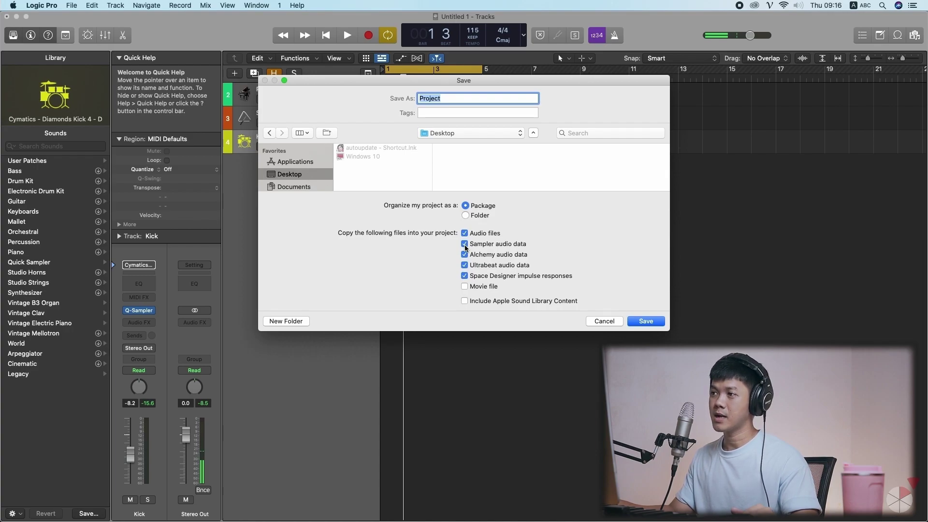
{"action": "left_click", "coordinate": [465, 265]}
{"action": "left_click", "coordinate": [464, 276]}
{"action": "left_click", "coordinate": [464, 254]}
{"action": "left_click", "coordinate": [464, 244]}
{"action": "left_click", "coordinate": [465, 275]}
{"action": "left_click", "coordinate": [465, 265]}
{"action": "left_click", "coordinate": [464, 254]}
{"action": "left_click", "coordinate": [464, 243]}
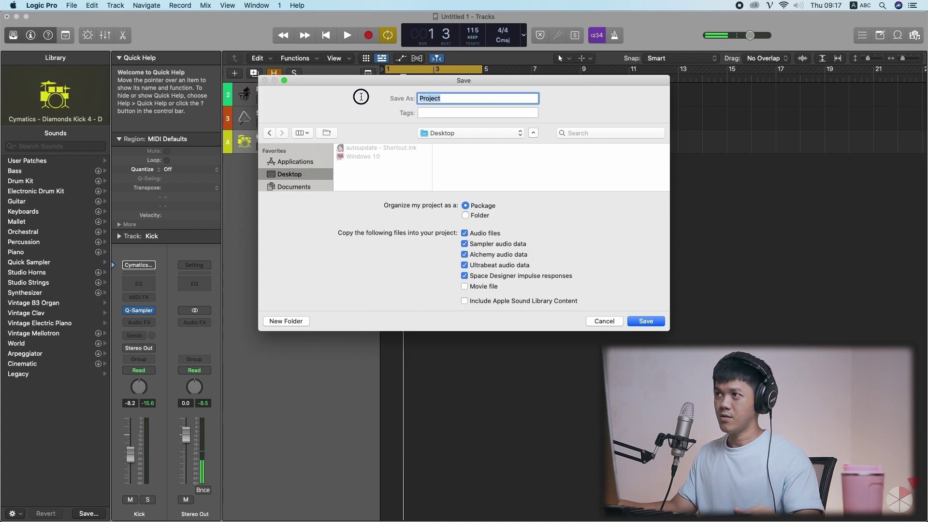
Step: Name the project Huong dan Logic Pro X and save it
{"action": "type", "text": "Huong "}
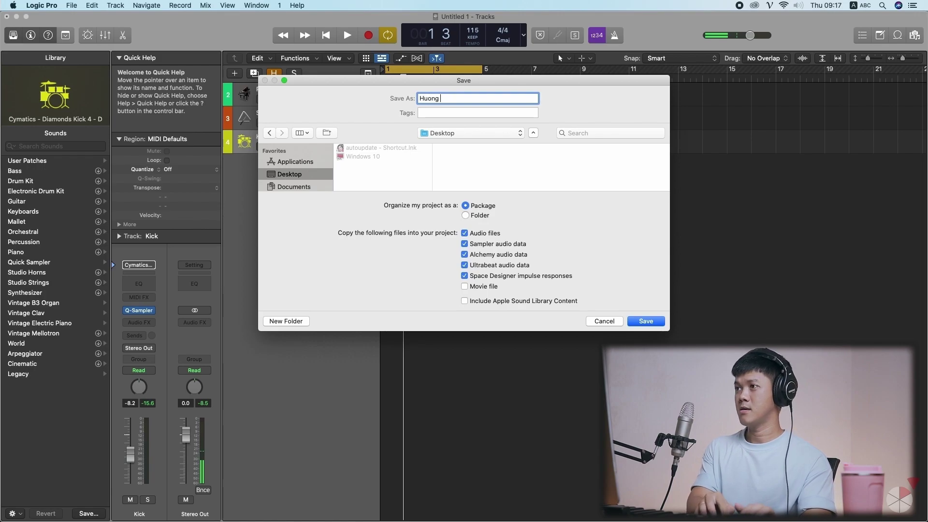
{"action": "type", "text": "dan Logic Pro X"}
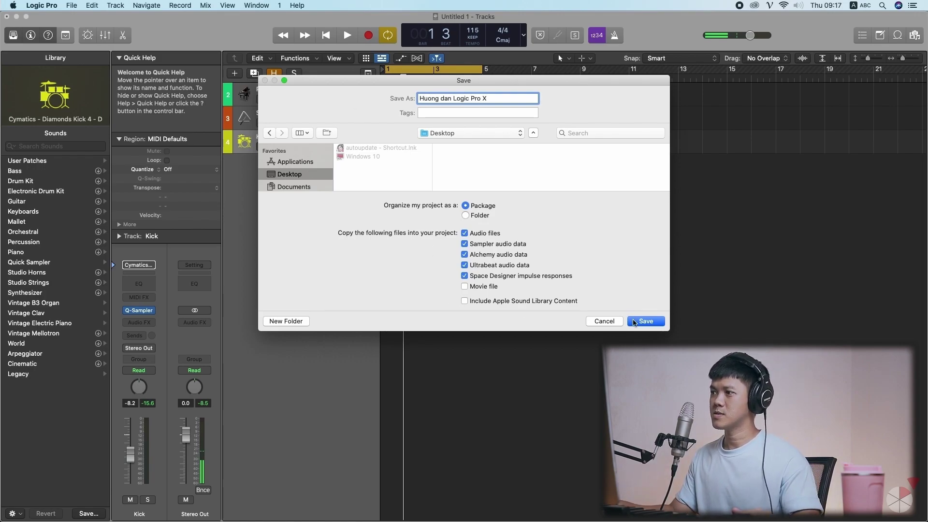
{"action": "left_click", "coordinate": [645, 322]}
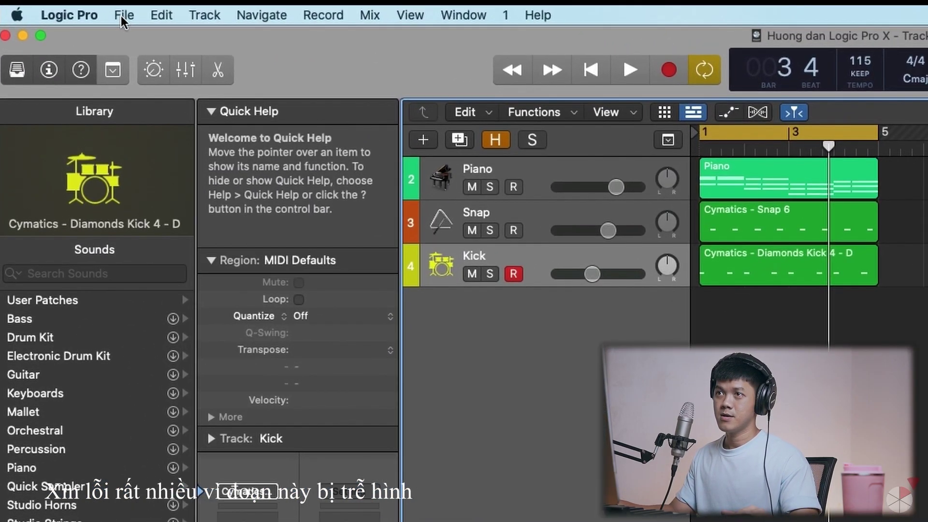
Step: Start bouncing the project section and keep PCM enabled as a destination
{"action": "left_click", "coordinate": [121, 15]}
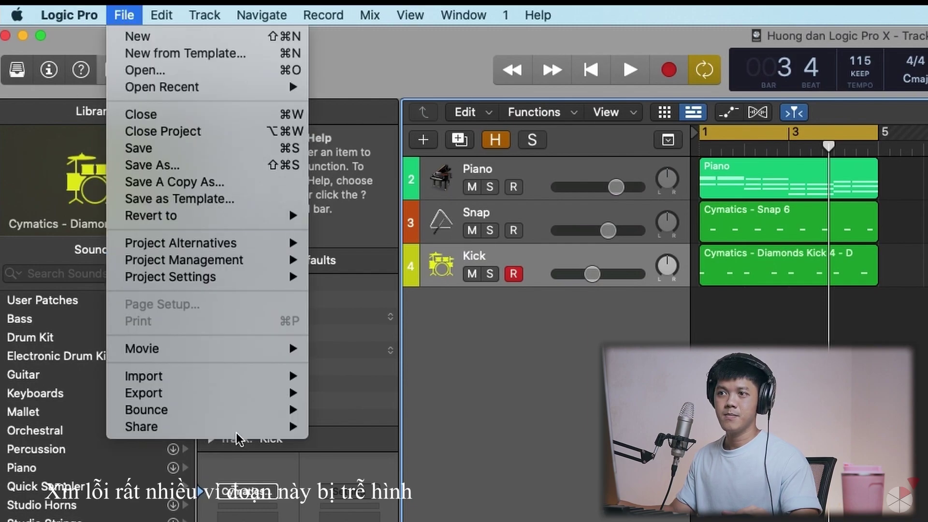
{"action": "mouse_move", "coordinate": [237, 424]}
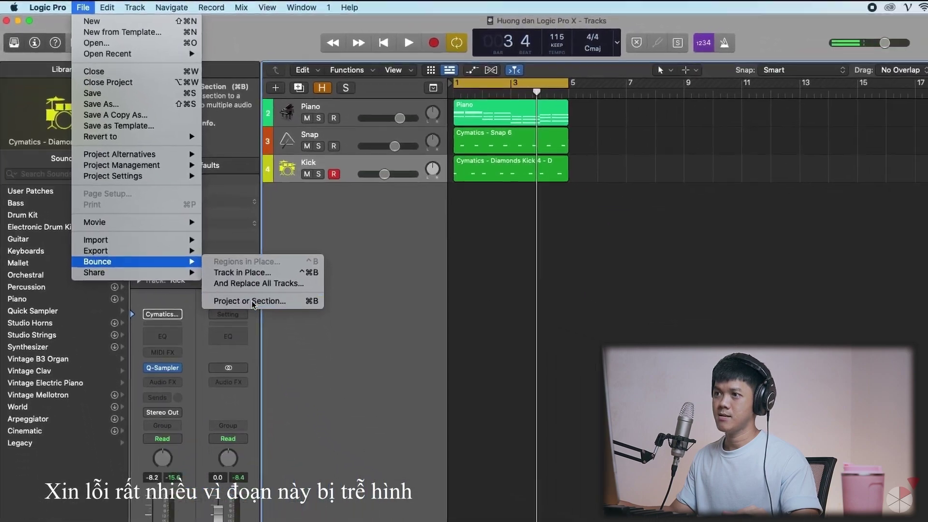
{"action": "left_click", "coordinate": [385, 471]}
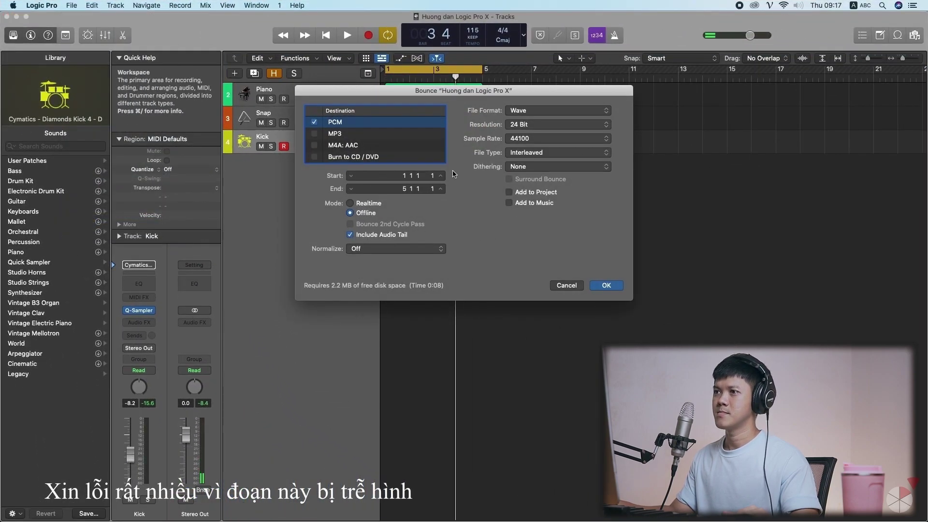
{"action": "left_click", "coordinate": [315, 122]}
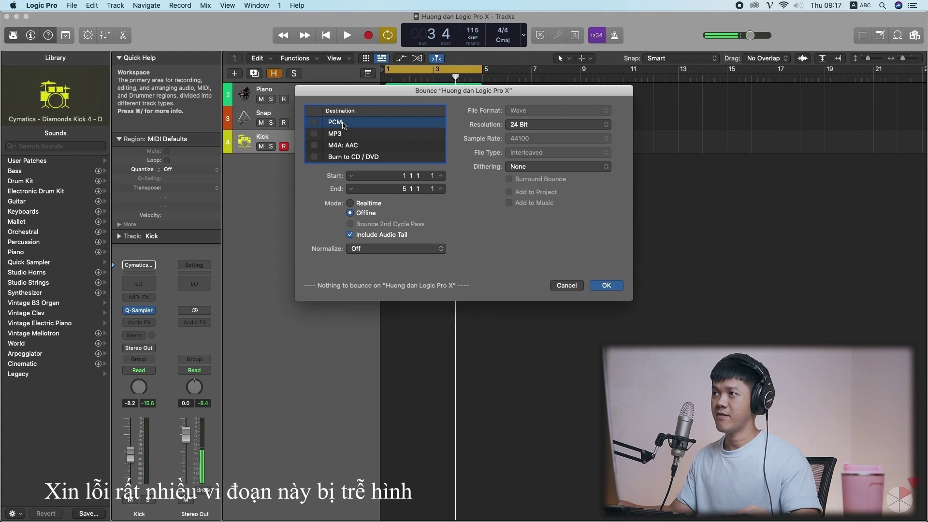
{"action": "left_click", "coordinate": [315, 123]}
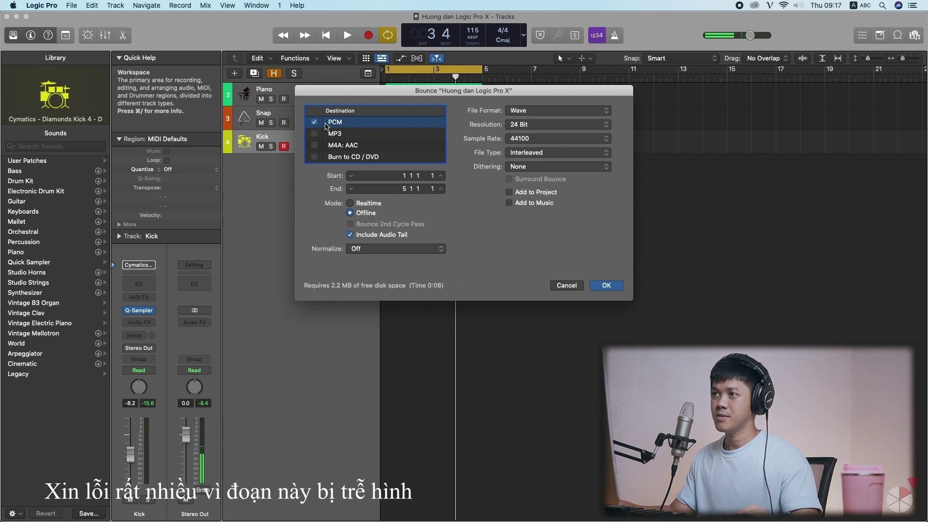
Step: Set the PCM Wave bounce to 24 Bit resolution and a 48000 sample rate
{"action": "left_click", "coordinate": [518, 127]}
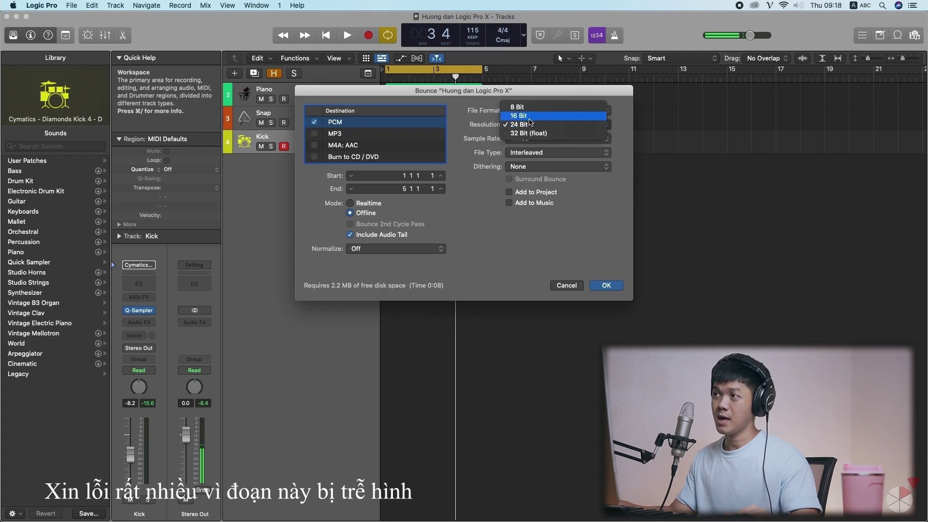
{"action": "left_click", "coordinate": [517, 126]}
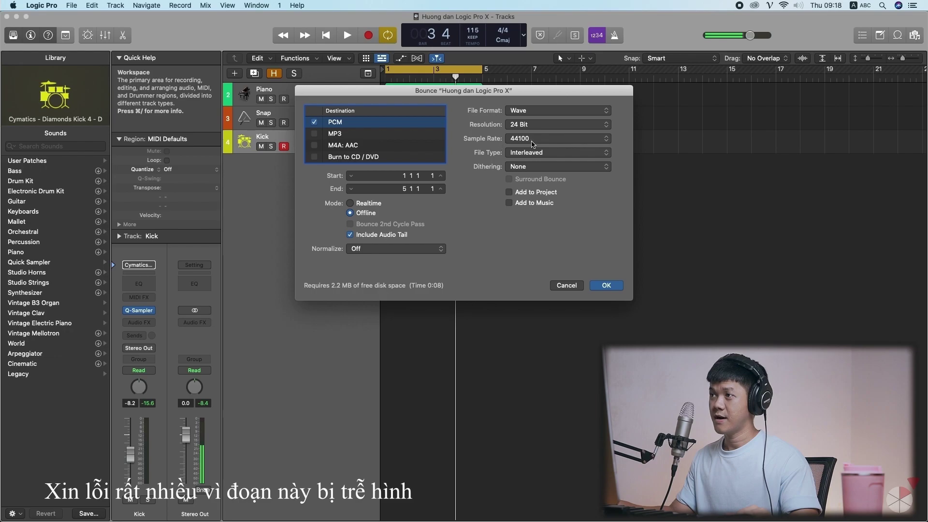
{"action": "left_click", "coordinate": [535, 139]}
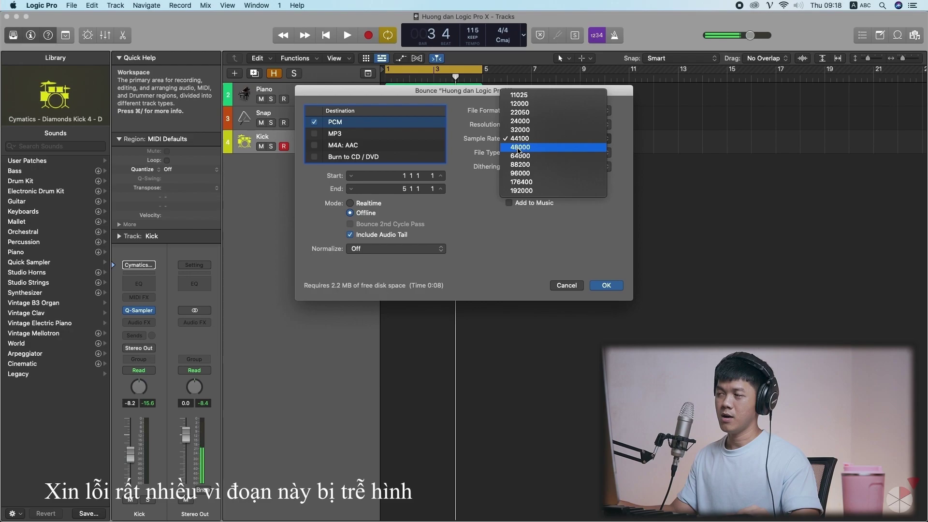
{"action": "left_click", "coordinate": [540, 140]}
{"action": "left_click", "coordinate": [540, 139]}
{"action": "left_click", "coordinate": [538, 147]}
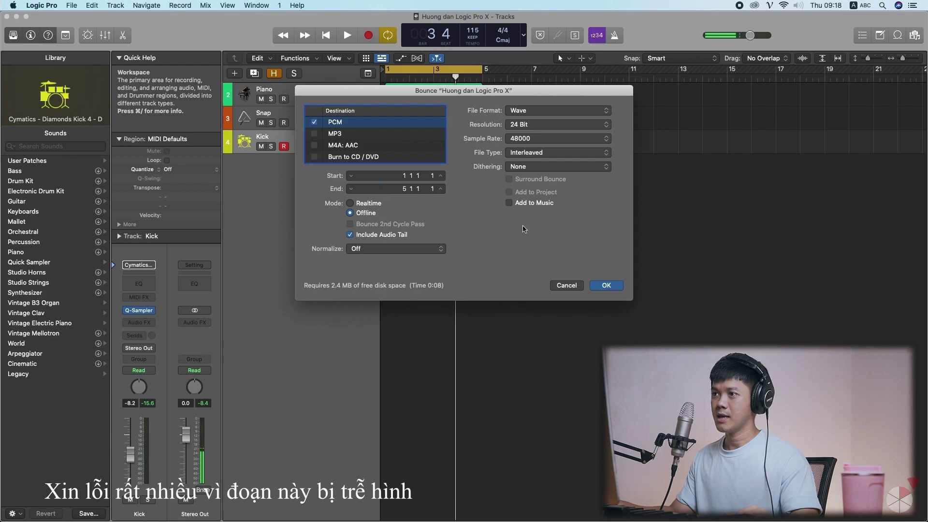
Step: Enable MP3 as a second bounce destination with a stereo bit rate of 320 kbps, keeping PCM enabled
{"action": "left_click", "coordinate": [314, 133]}
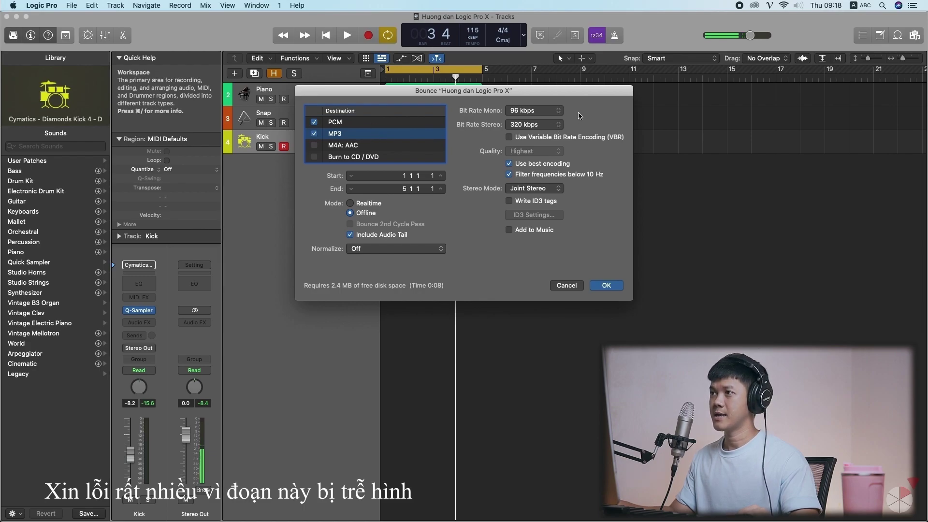
{"action": "left_click", "coordinate": [534, 125]}
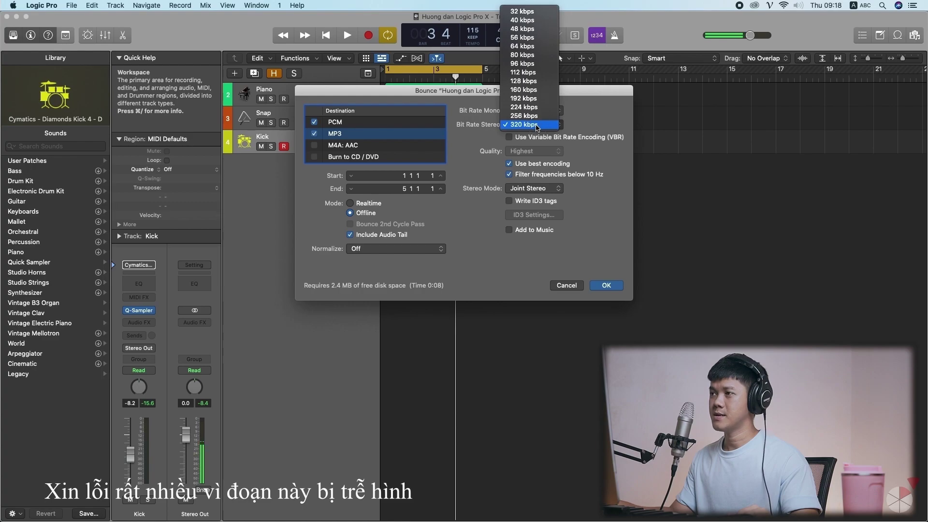
{"action": "left_click", "coordinate": [537, 125]}
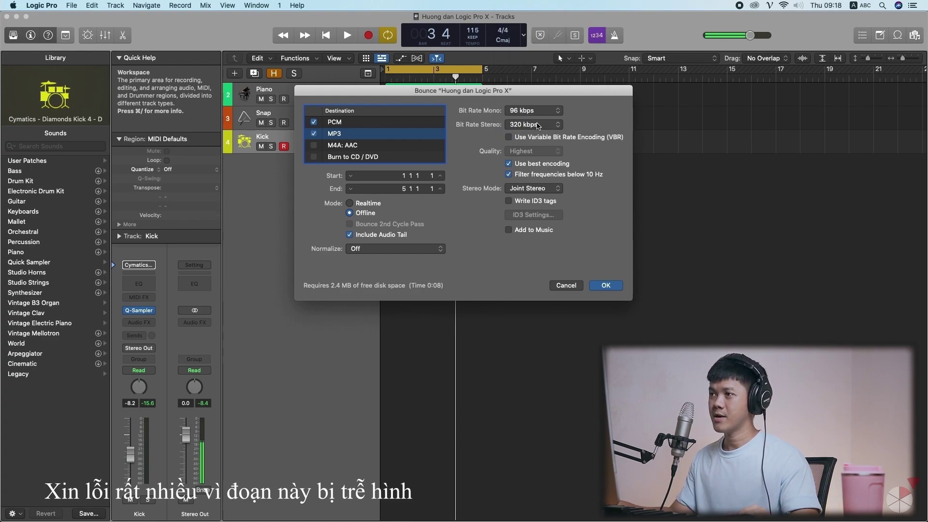
{"action": "left_click", "coordinate": [347, 124]}
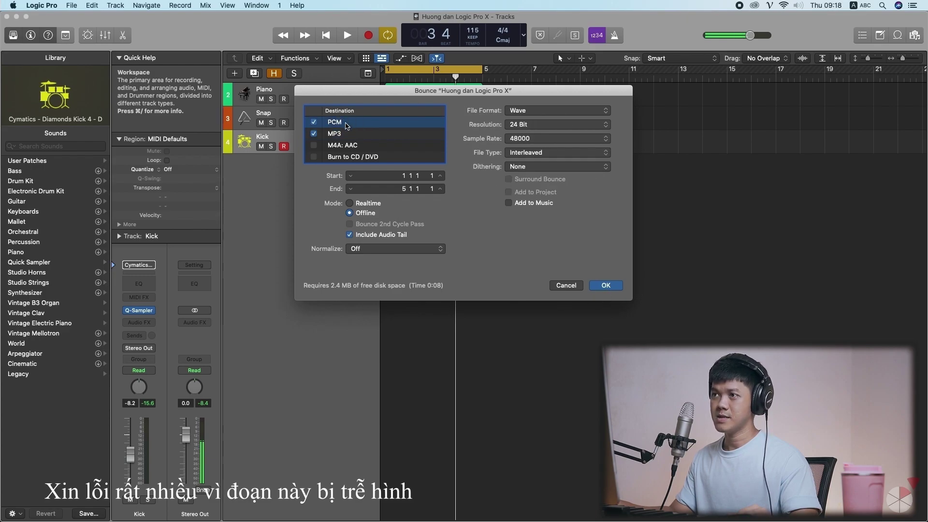
{"action": "left_click", "coordinate": [315, 134]}
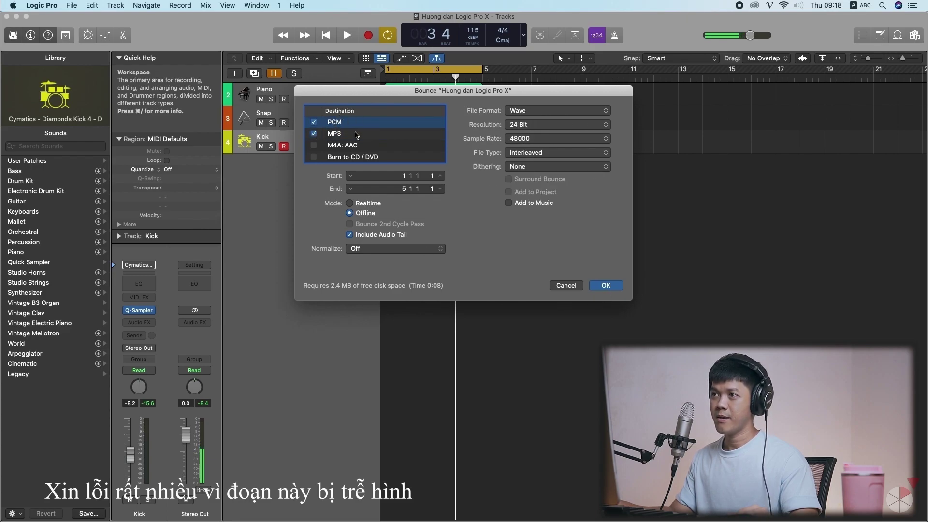
Step: Confirm the bounce settings and bounce the files to the Desktop under the name Nhac huong dan
{"action": "left_click", "coordinate": [606, 285]}
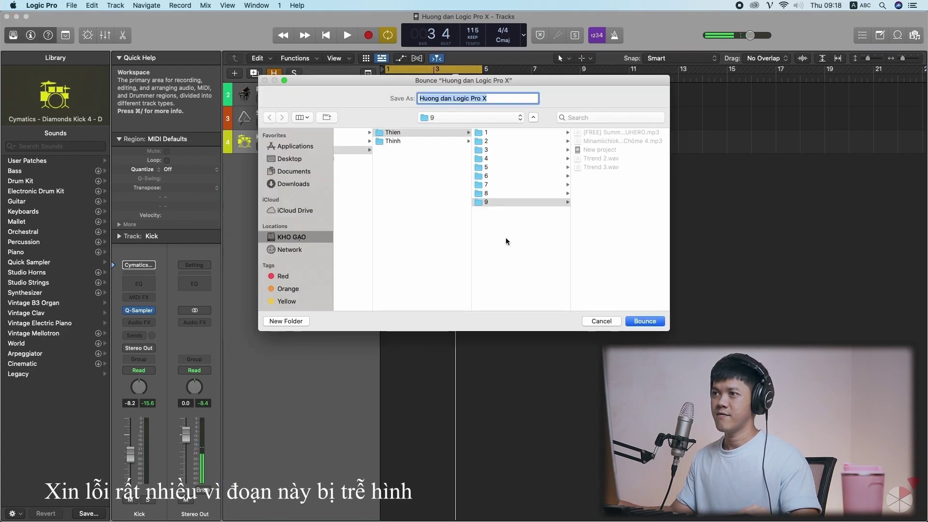
{"action": "left_click", "coordinate": [297, 160]}
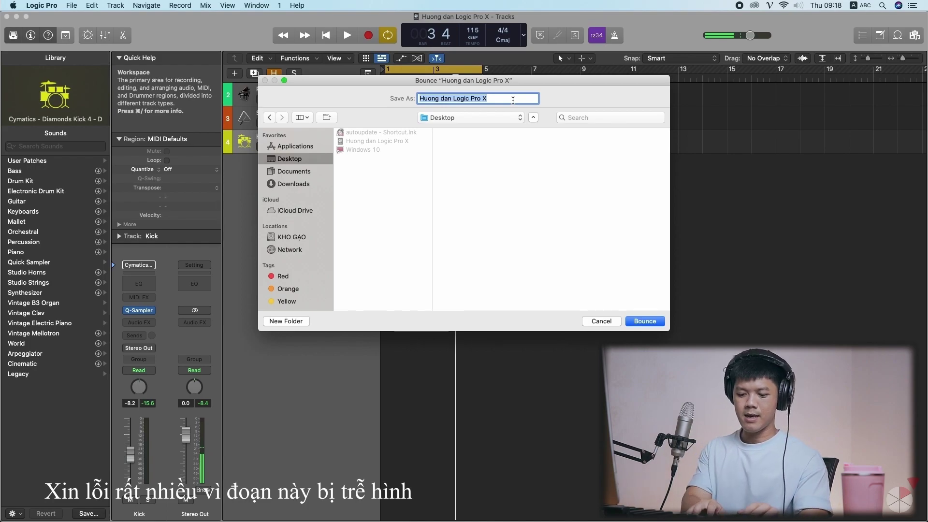
{"action": "type", "text": "Nhac huong dan"}
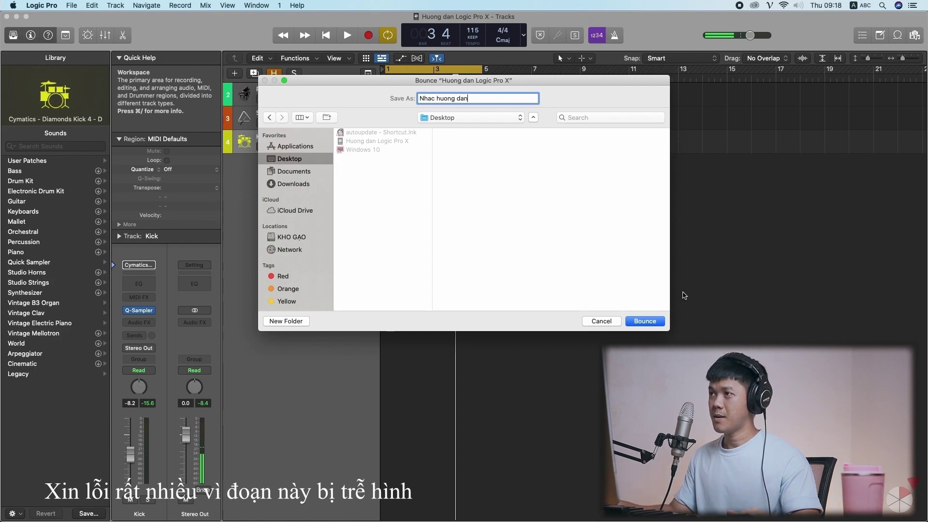
{"action": "left_click", "coordinate": [644, 321]}
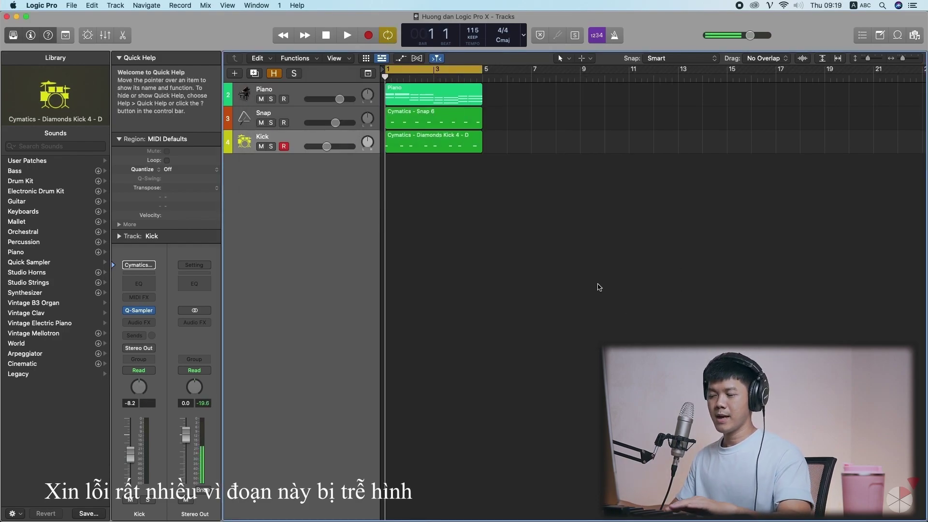
Step: Switch to the macOS desktop and place Nhac huong dan.wav and Nhac huong dan.mp3 side by side near the middle
{"action": "key", "text": "F11"}
{"action": "left_click", "coordinate": [908, 256]}
{"action": "left_click_drag", "start_coordinate": [897, 224], "coordinate": [406, 268]}
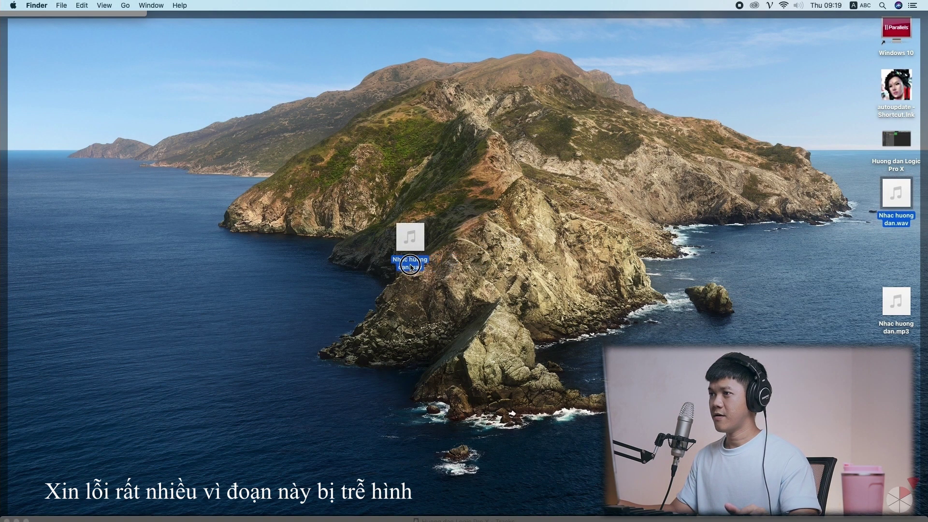
{"action": "left_click_drag", "start_coordinate": [897, 332], "coordinate": [459, 255]}
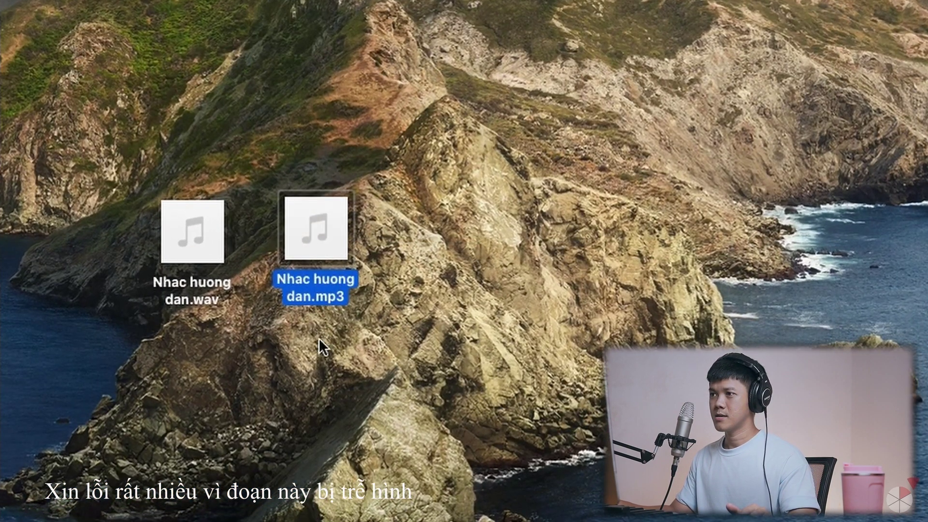
{"action": "left_click", "coordinate": [450, 289]}
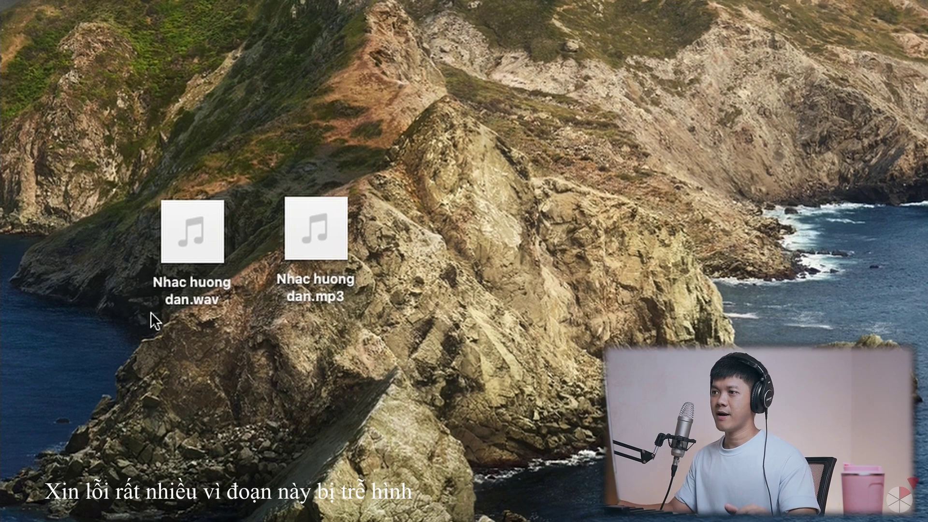
{"action": "left_click", "coordinate": [202, 297]}
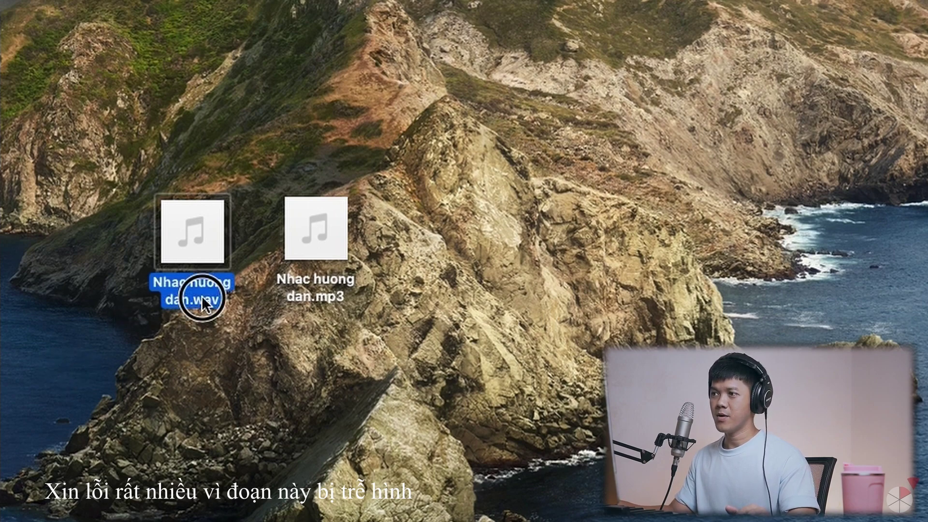
{"action": "left_click", "coordinate": [337, 299]}
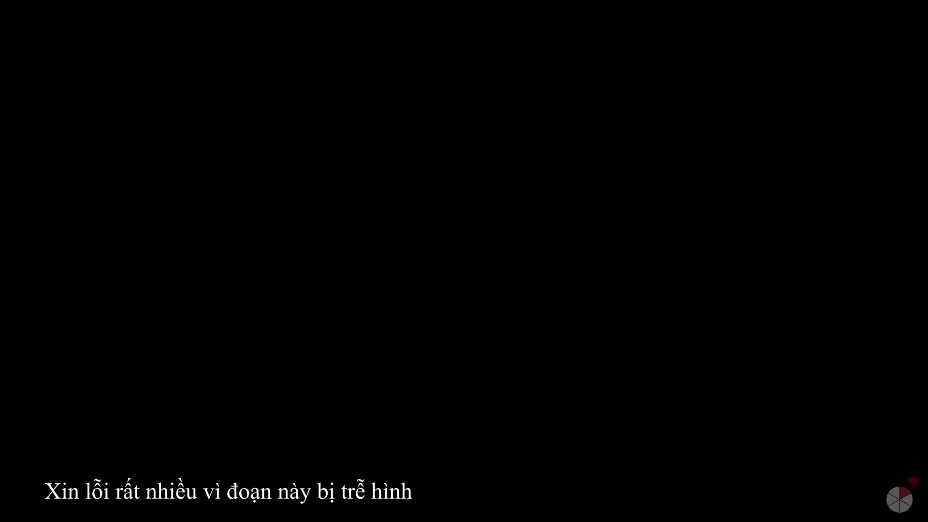